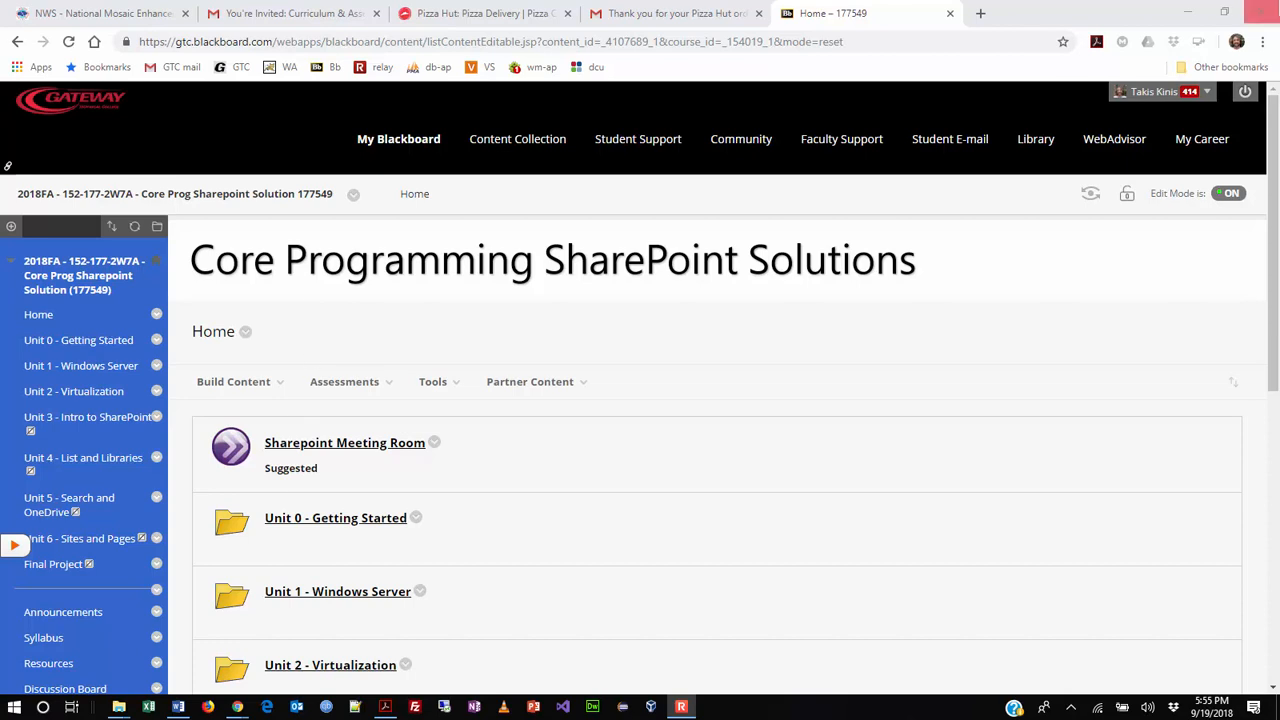
- In a new Chrome tab, go to the sharepoint.gtc.edu site
{"action": "left_click", "coordinate": [980, 22]}
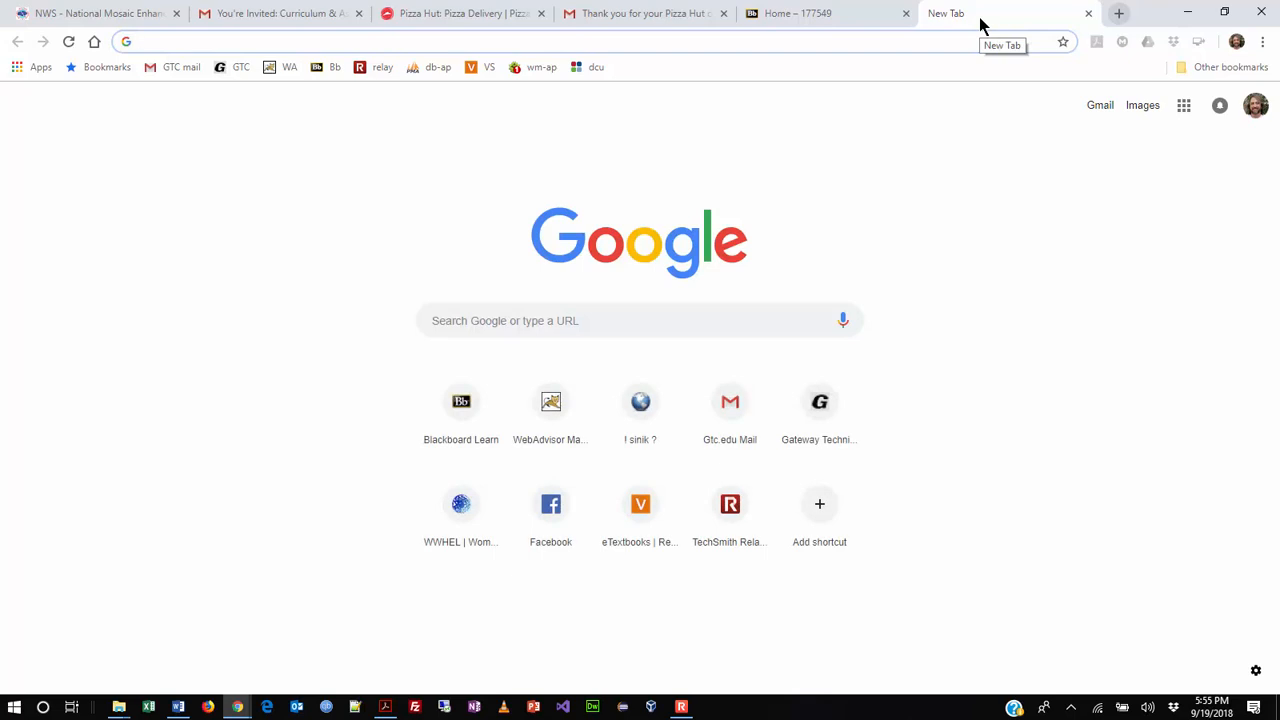
{"action": "type", "text": "sh"}
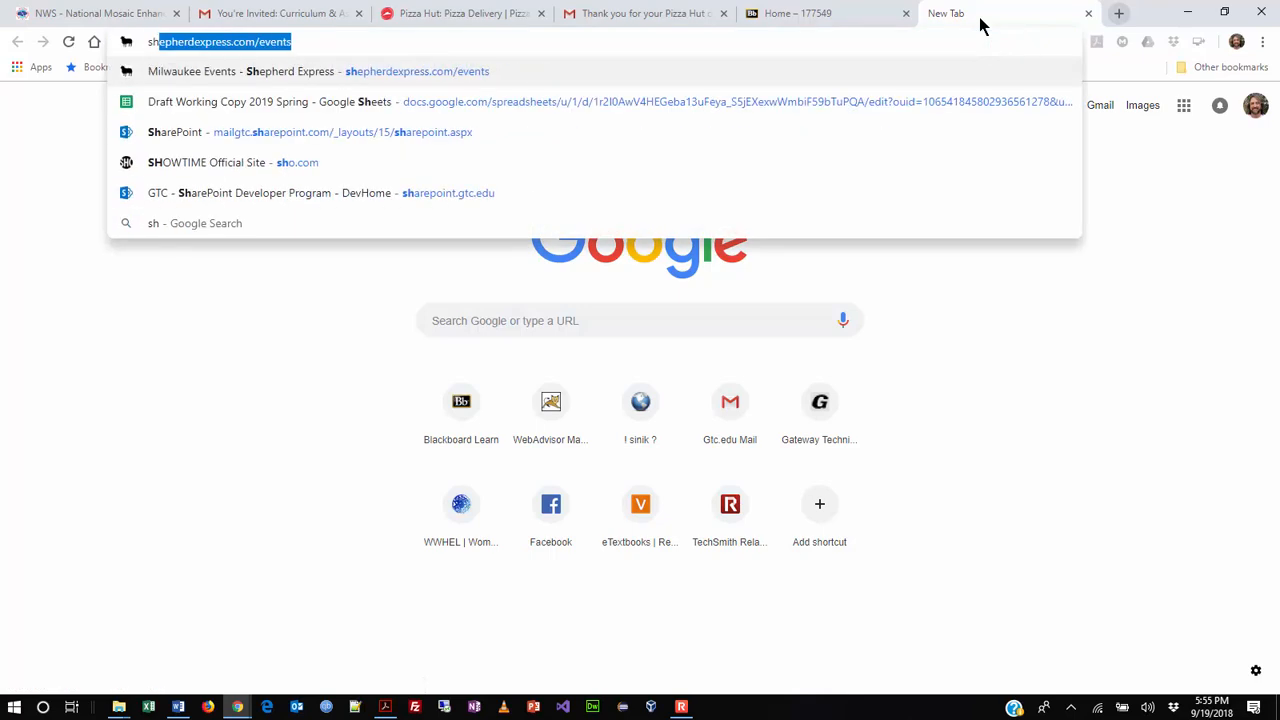
{"action": "type", "text": "arepoint"}
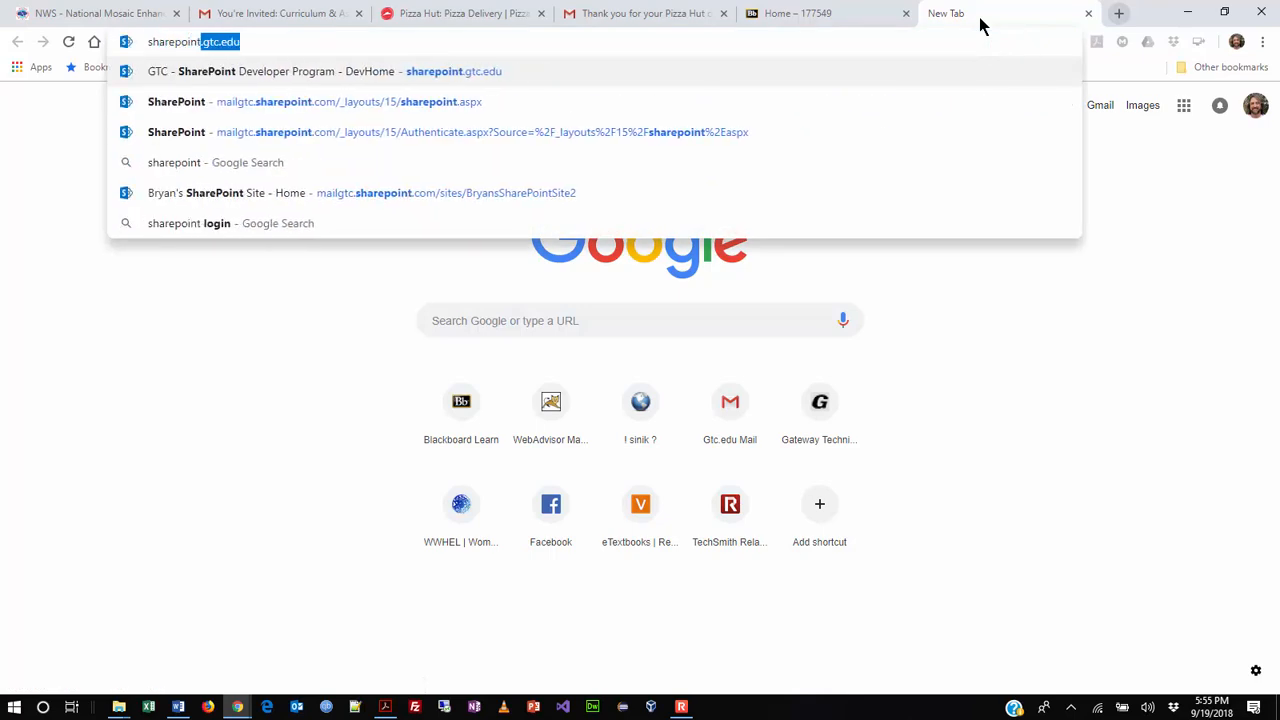
{"action": "type", "text": "."}
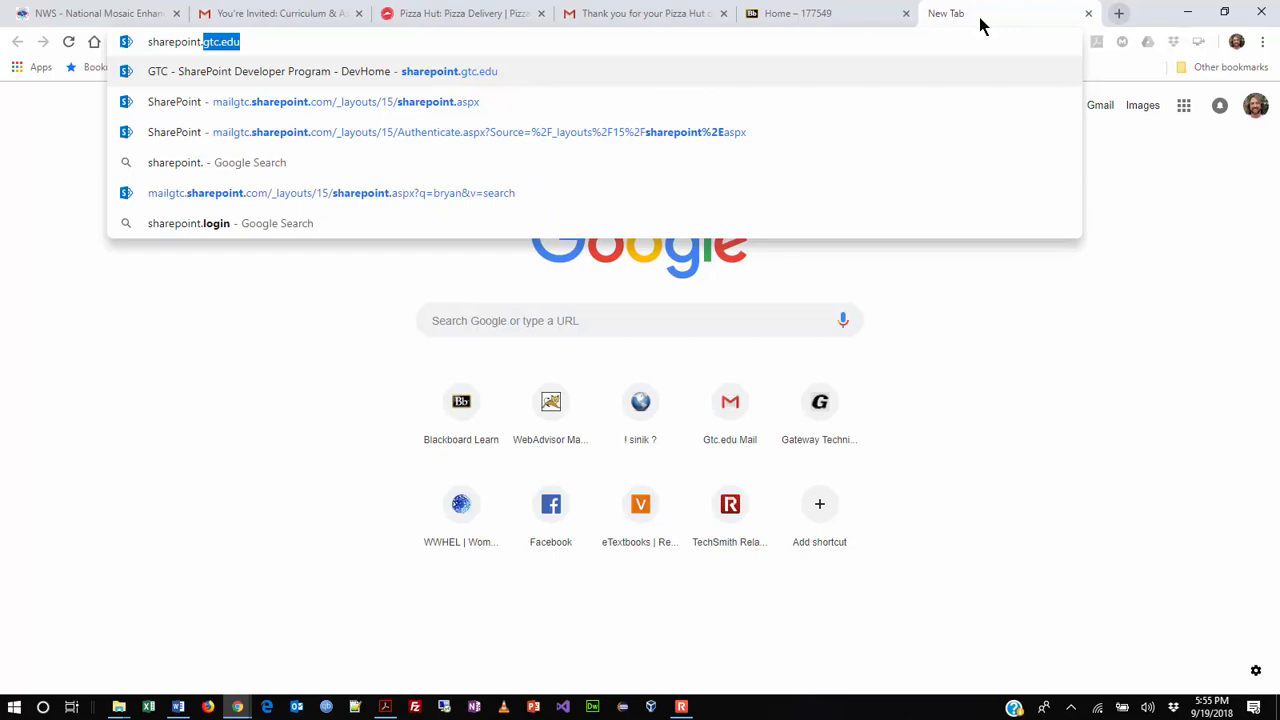
{"action": "key", "text": "Return"}
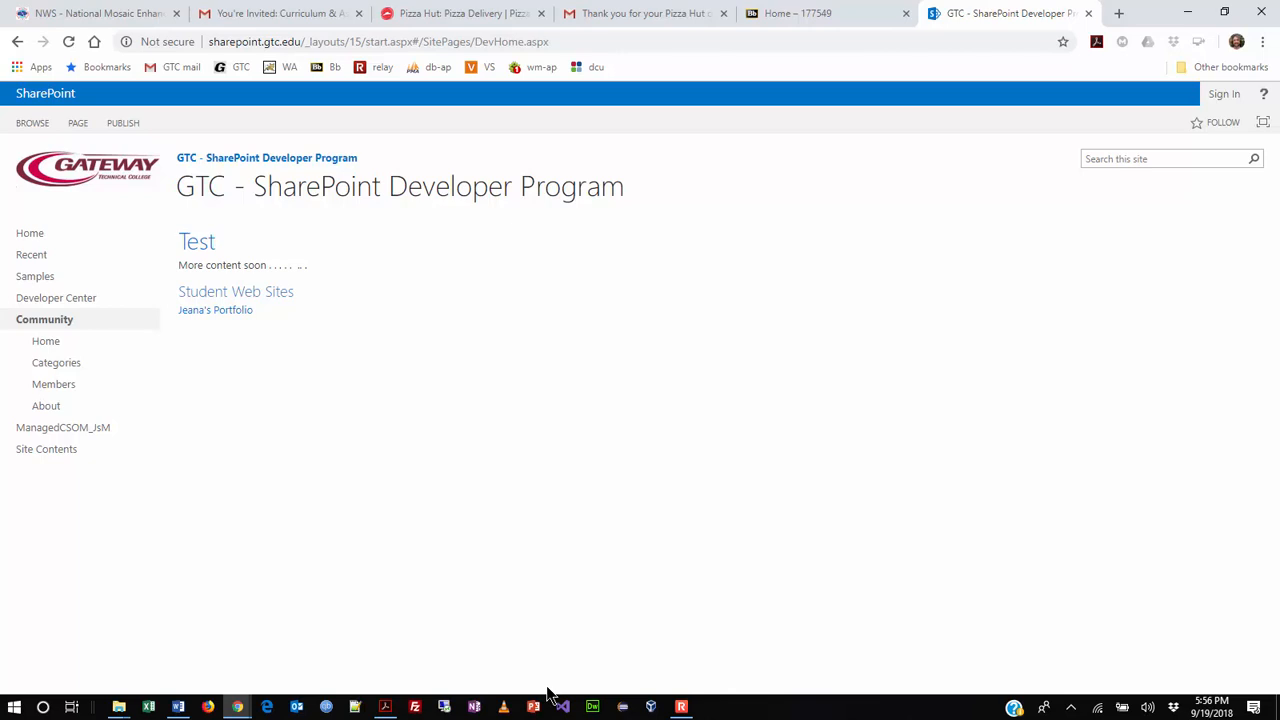
- Show the Remote Desktop Connection jump list of pinned servers from the taskbar
{"action": "right_click", "coordinate": [445, 707]}
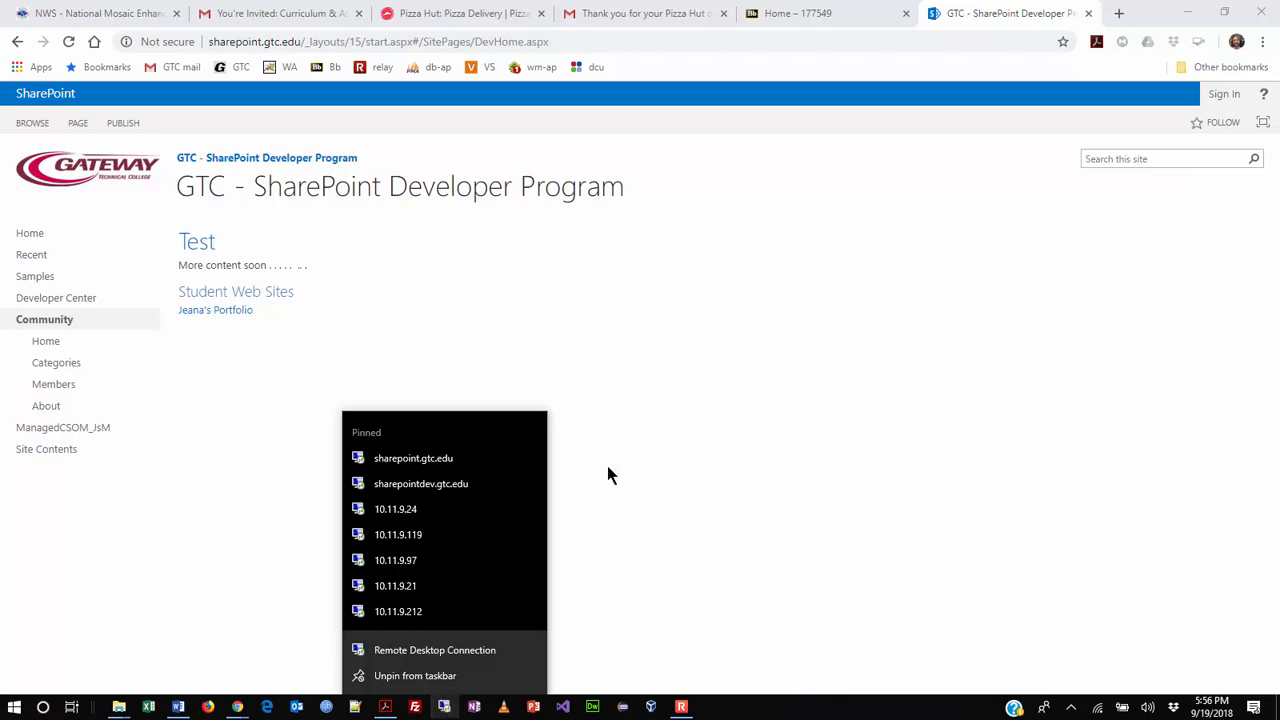
- Connect by Remote Desktop to sharepoint.gtc.edu, accepting the untrusted certificate warning
{"action": "left_click", "coordinate": [477, 460]}
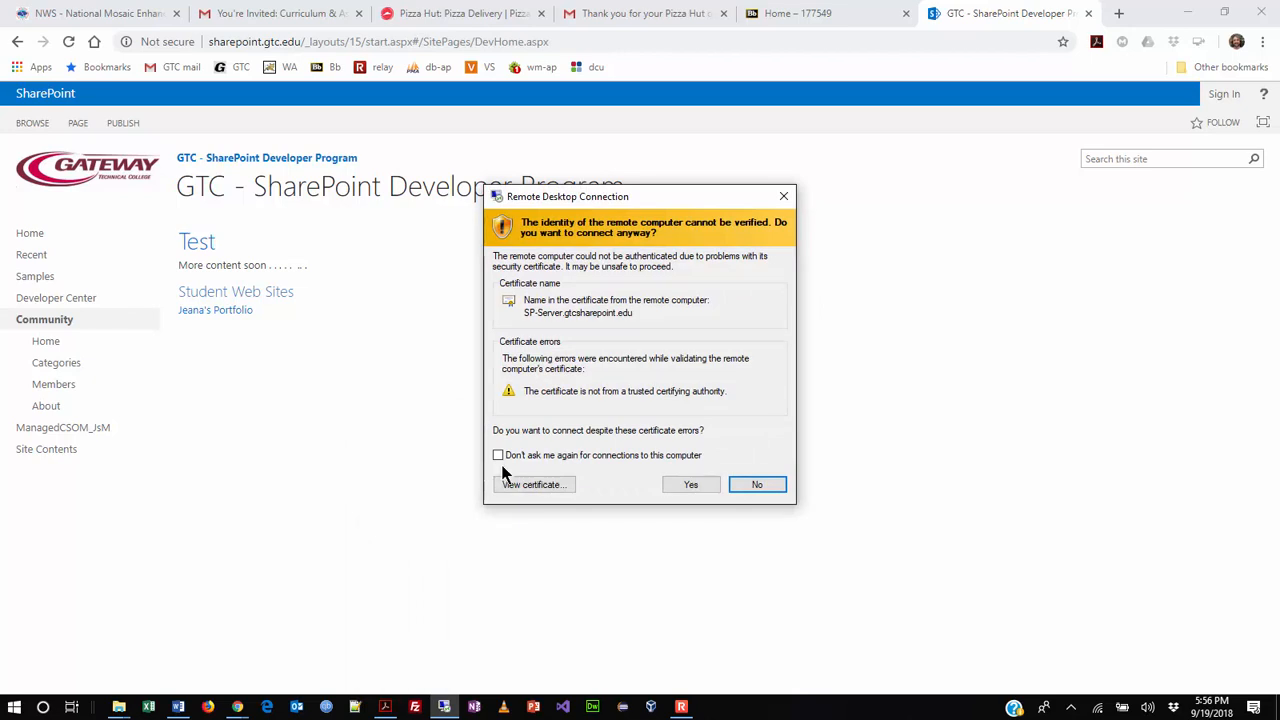
{"action": "left_click", "coordinate": [684, 486]}
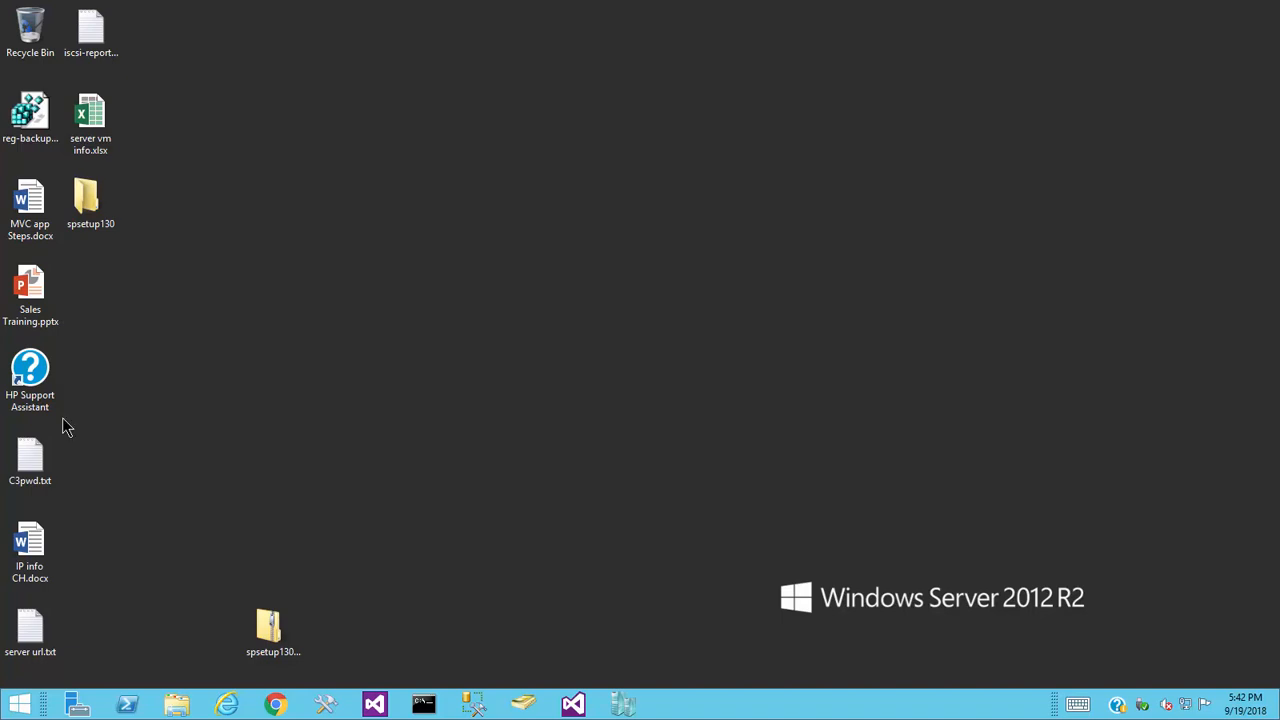
- Launch Active Directory Users and Computers from the server's Start screen
{"action": "left_click", "coordinate": [20, 705]}
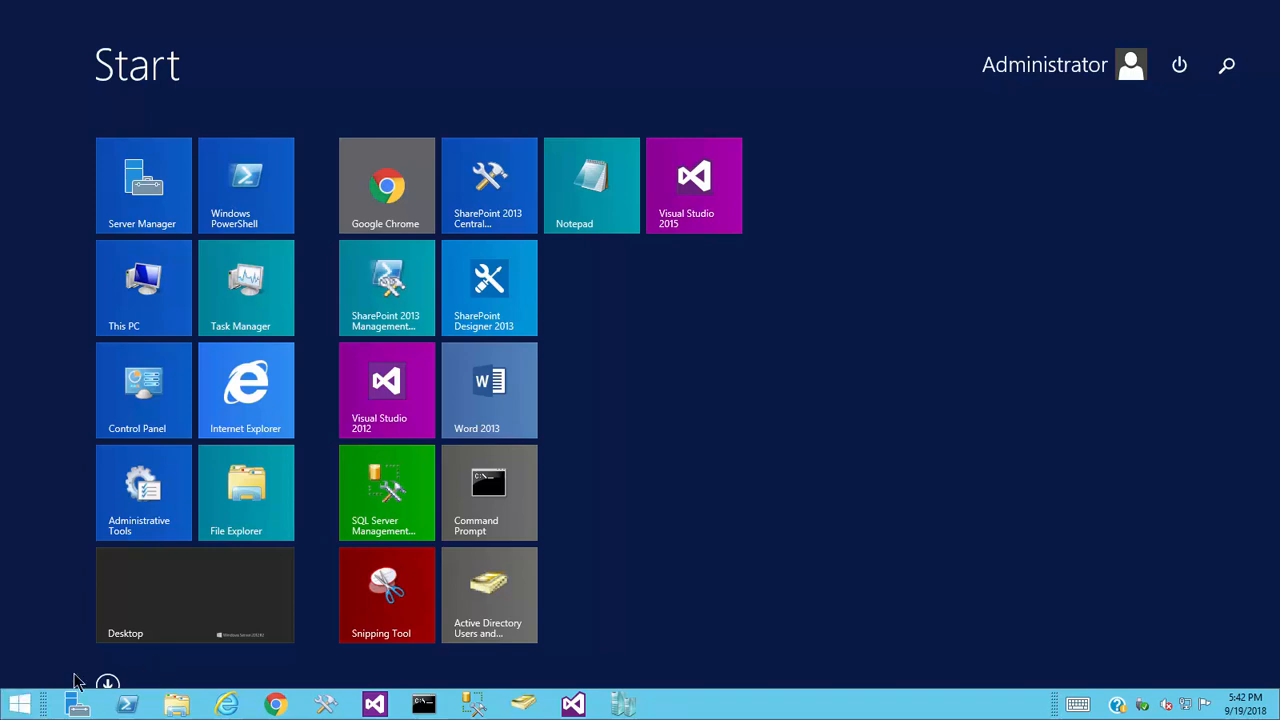
{"action": "left_click", "coordinate": [497, 601]}
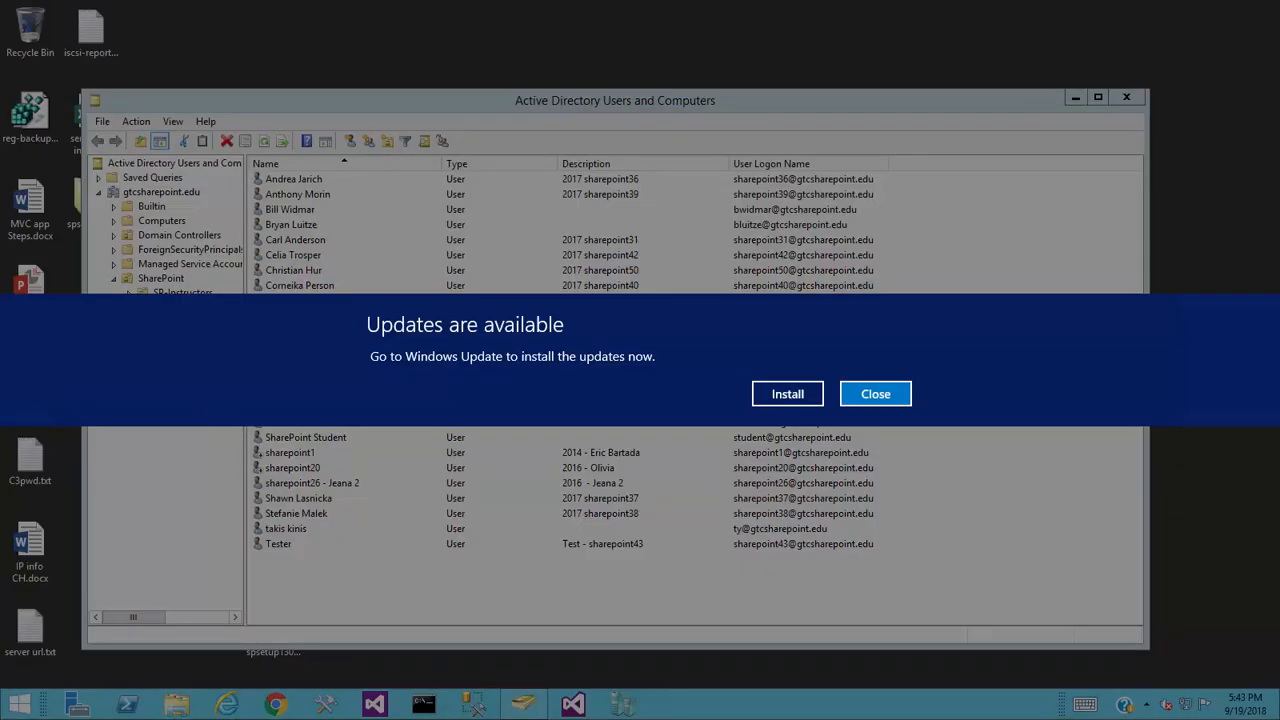
- Dismiss the updates notice and list the gtcsharepoint.edu domain's top-level containers
{"action": "left_click", "coordinate": [872, 398]}
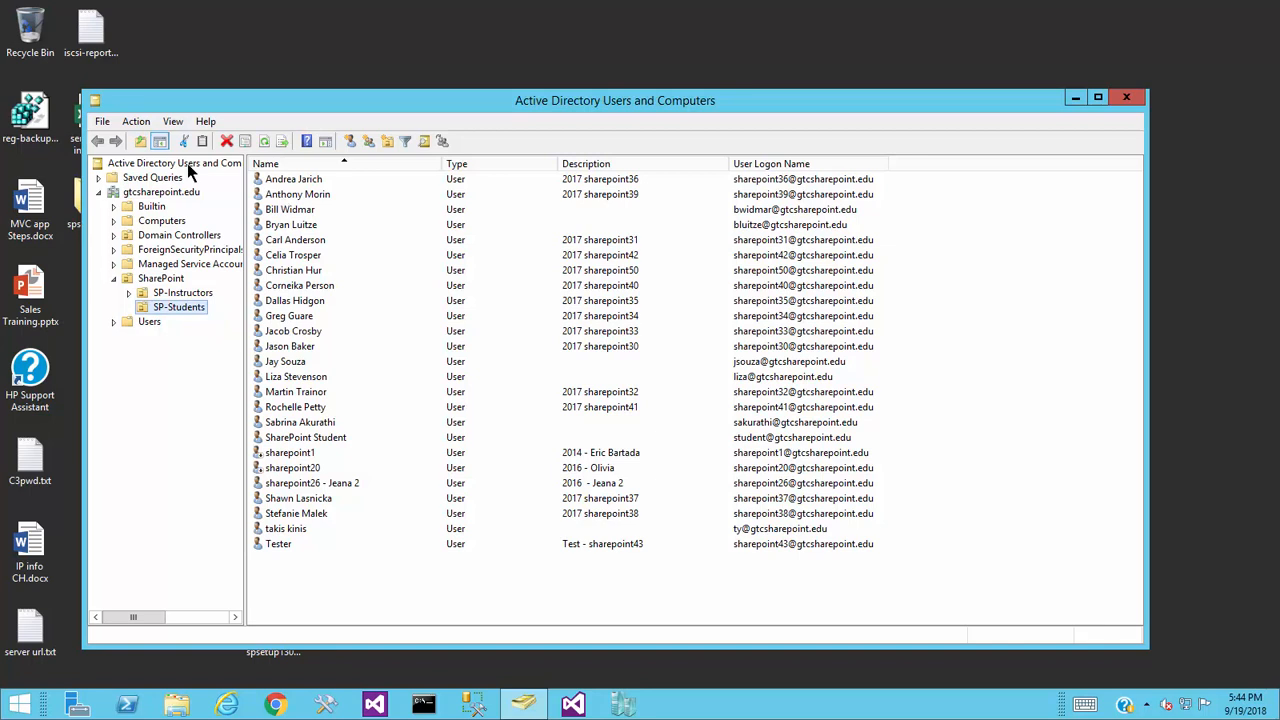
{"action": "left_click", "coordinate": [135, 194]}
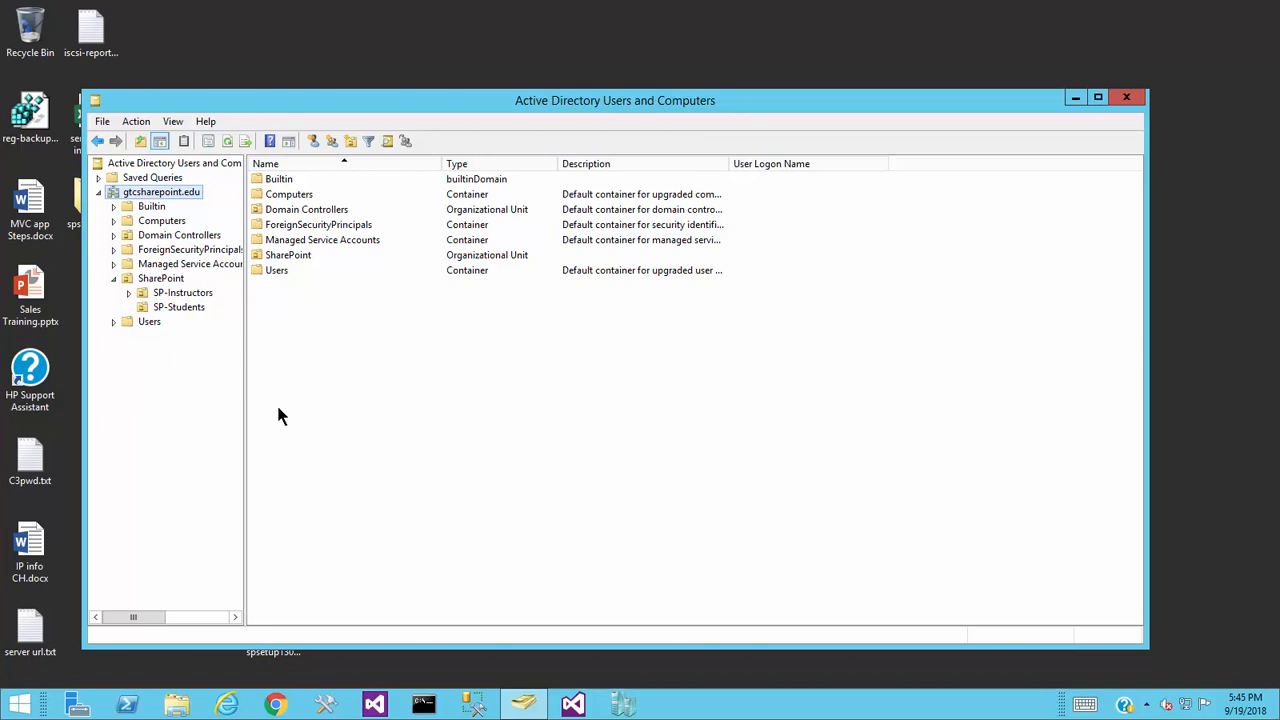
- Widen the console tree and list the student accounts in SharePoint › SP-Students
{"action": "left_click_drag", "start_coordinate": [245, 424], "coordinate": [292, 421]}
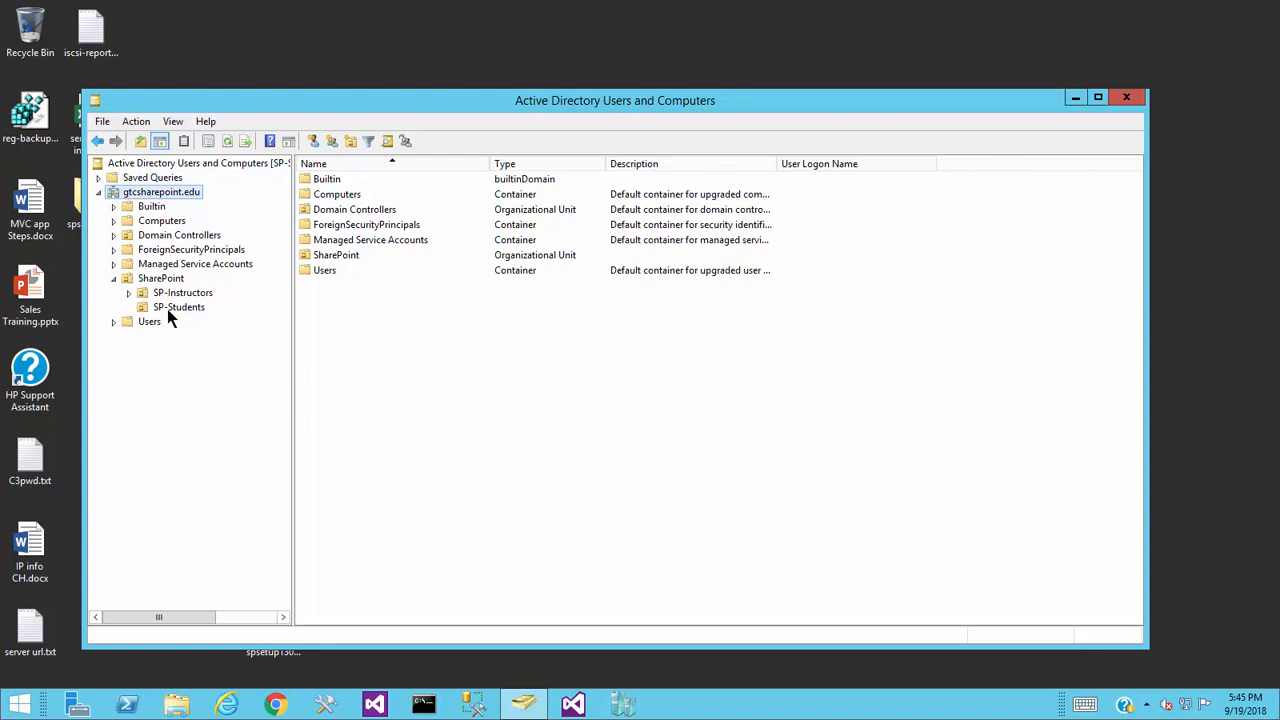
{"action": "left_click", "coordinate": [151, 208]}
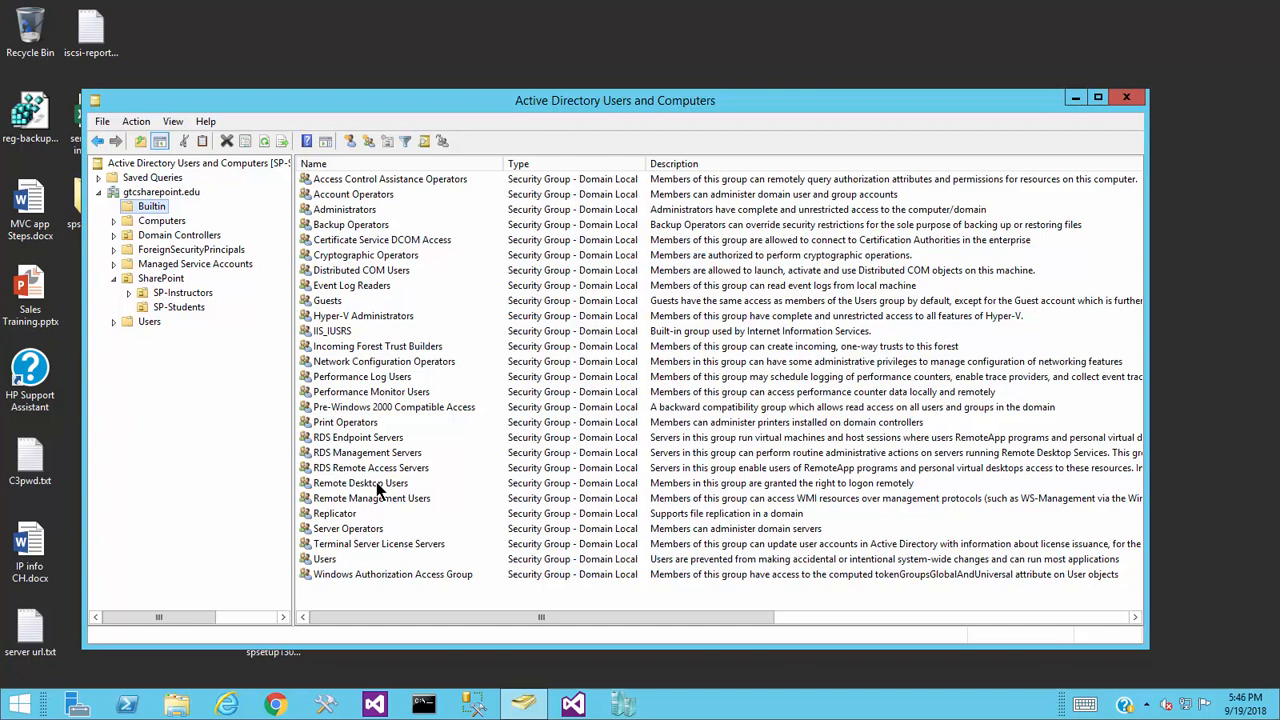
{"action": "left_click", "coordinate": [178, 307]}
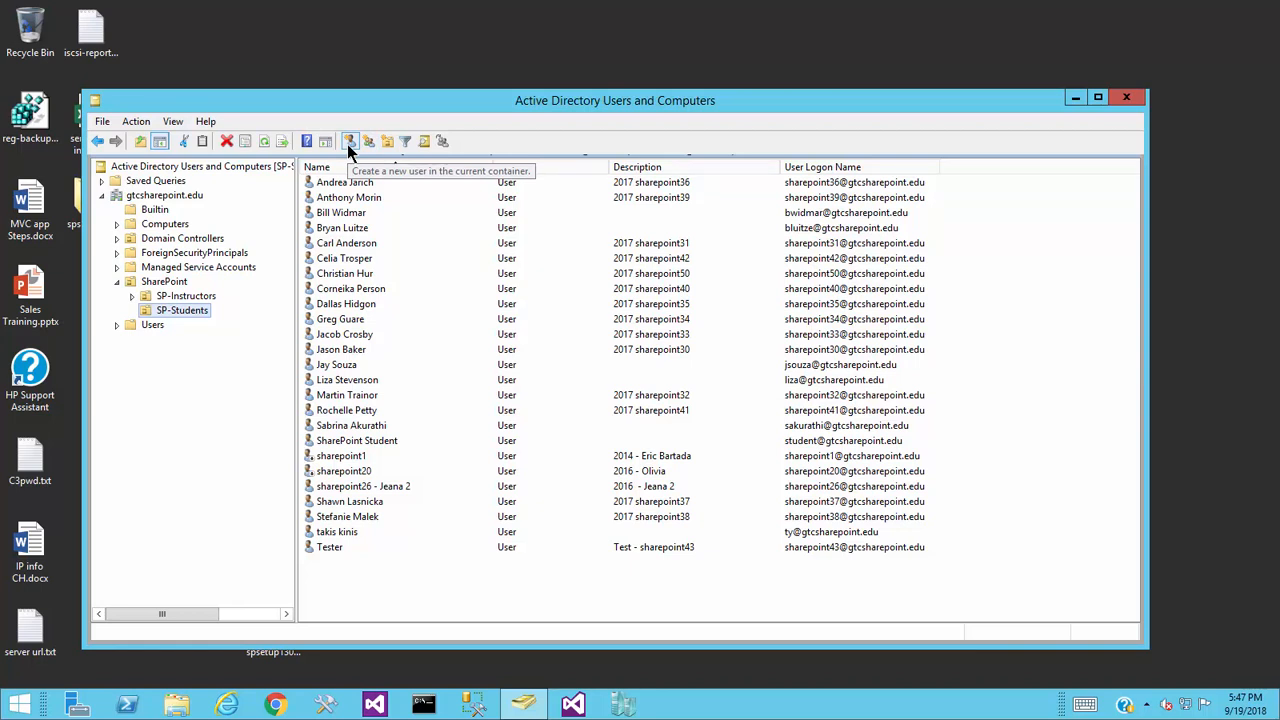
{"action": "right_click", "coordinate": [418, 581]}
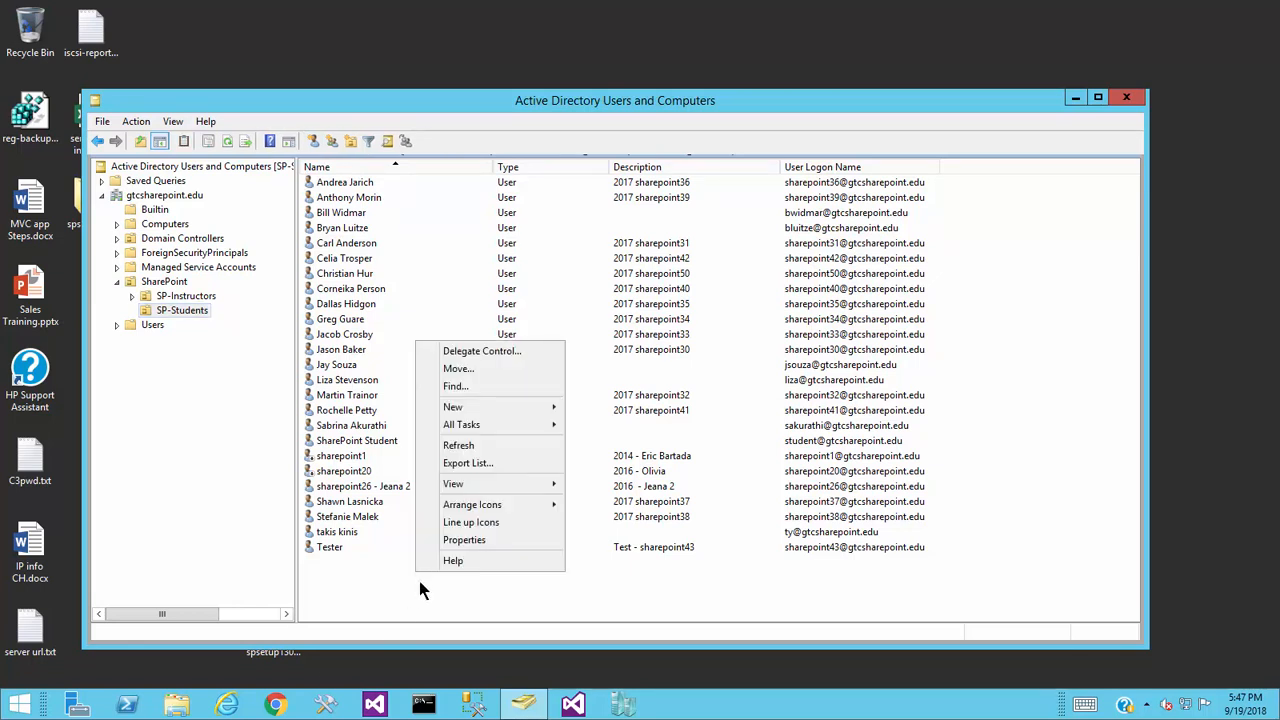
{"action": "mouse_move", "coordinate": [539, 412]}
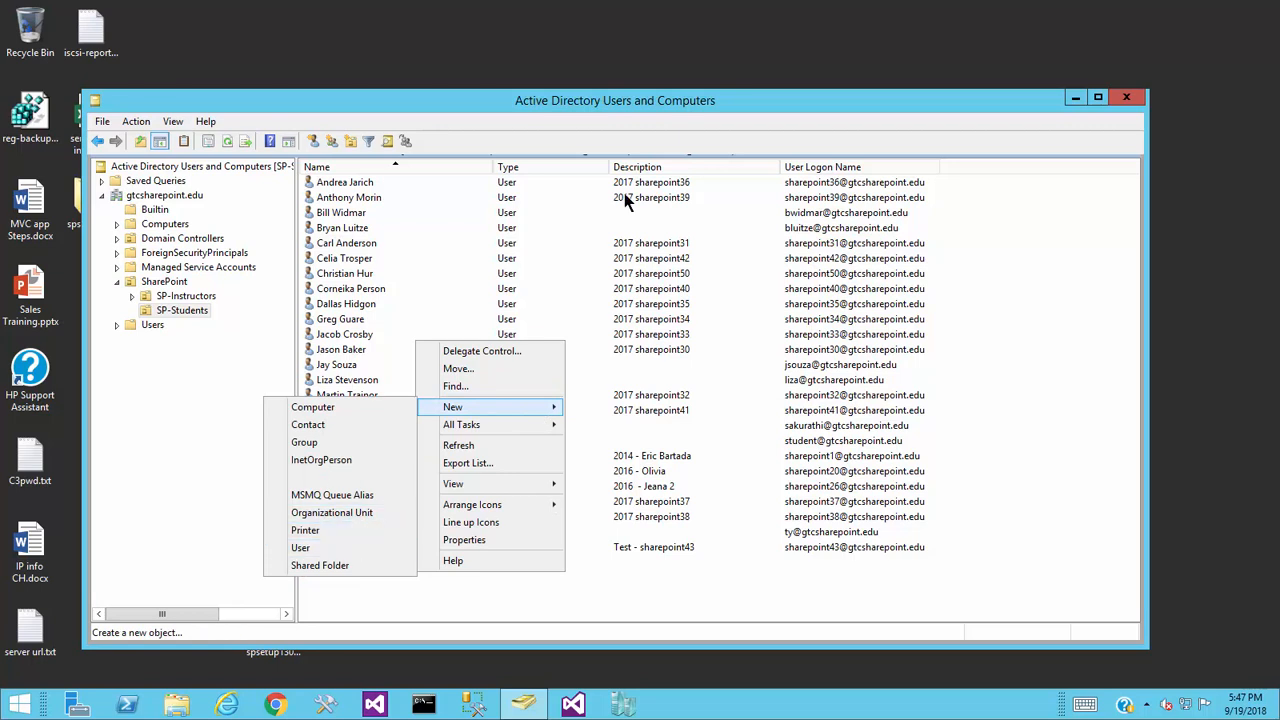
{"action": "left_click", "coordinate": [704, 94]}
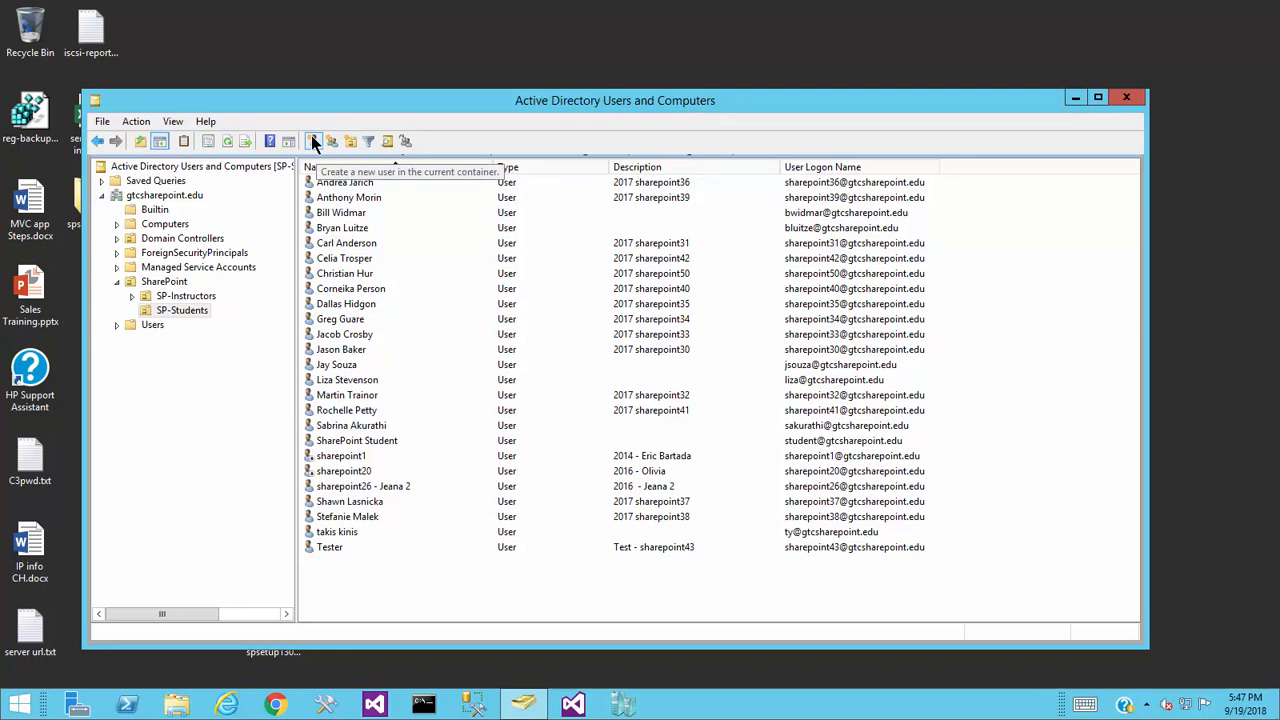
{"action": "left_click", "coordinate": [176, 312]}
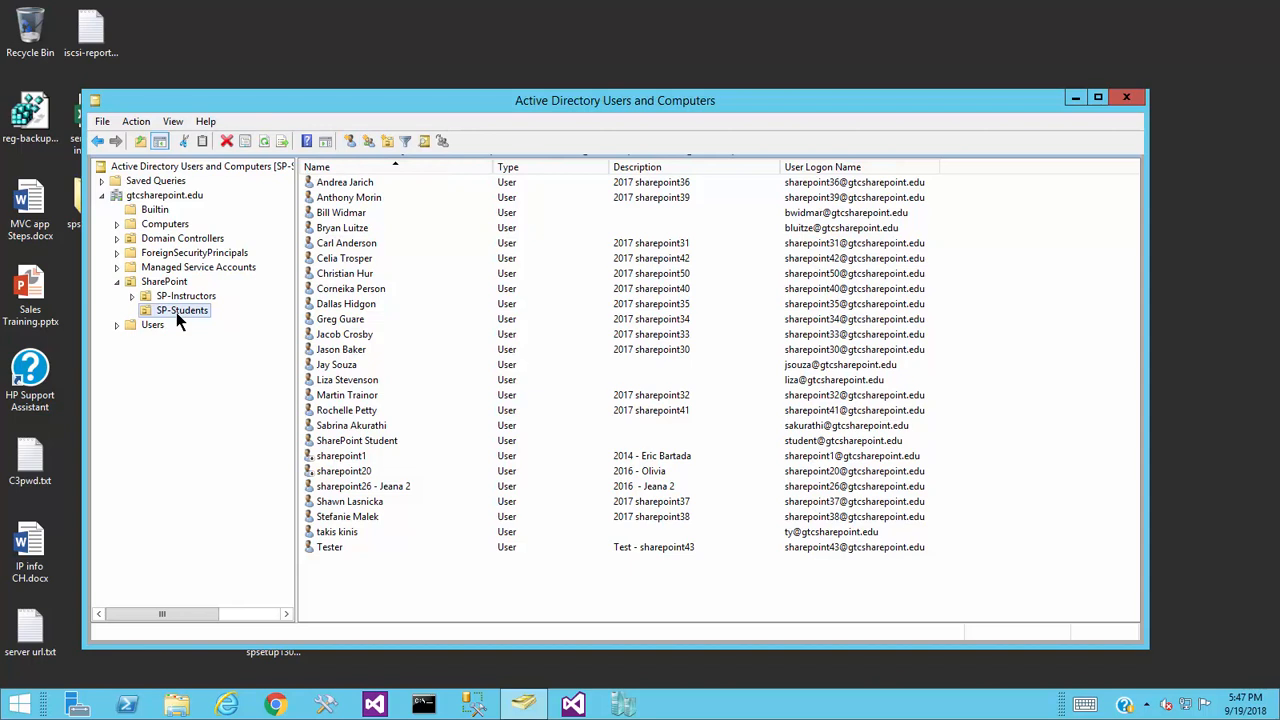
- Start a new SP-Students user with the student's first and last name, correcting the full name
{"action": "left_click", "coordinate": [350, 143]}
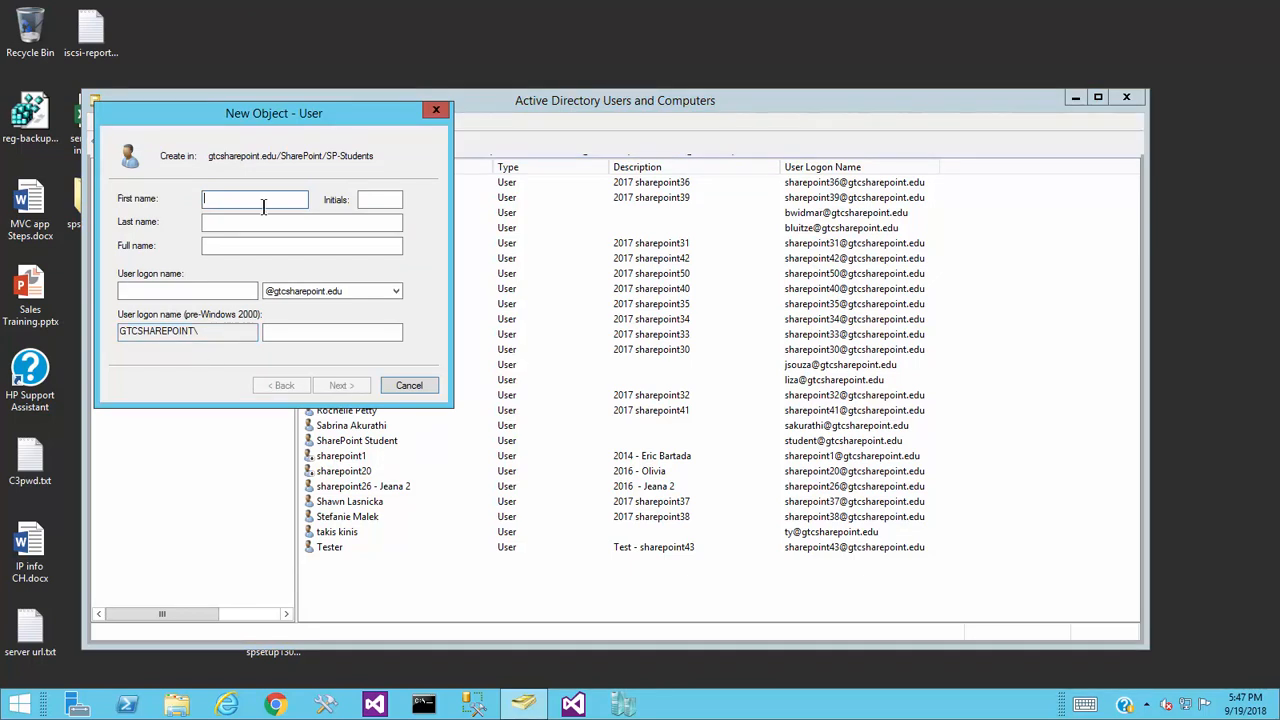
{"action": "key", "text": "Tab"}
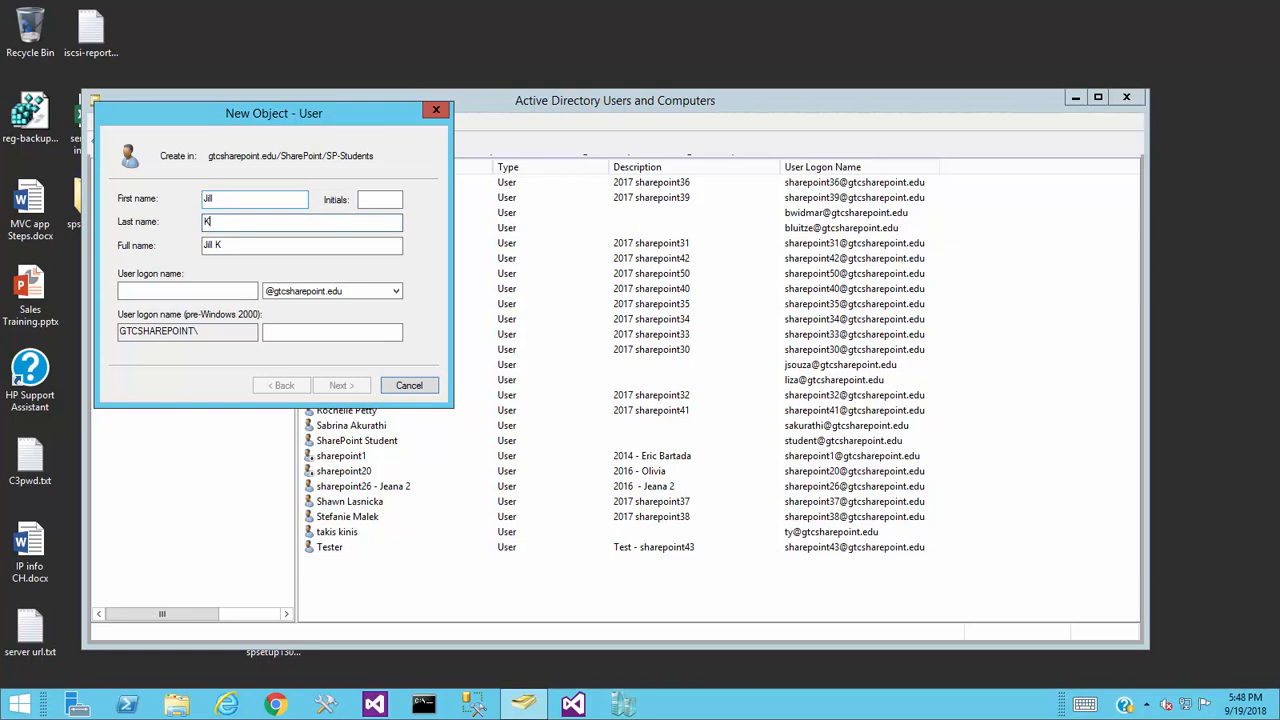
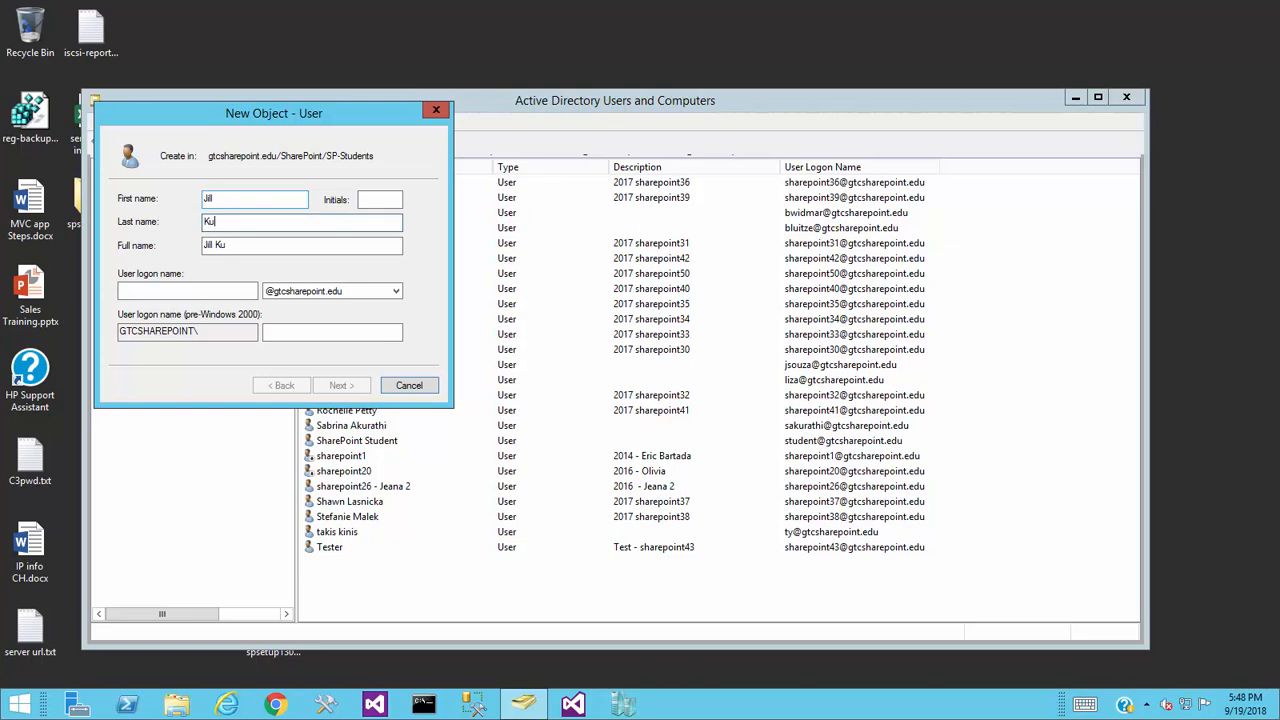
{"action": "left_click", "coordinate": [213, 248]}
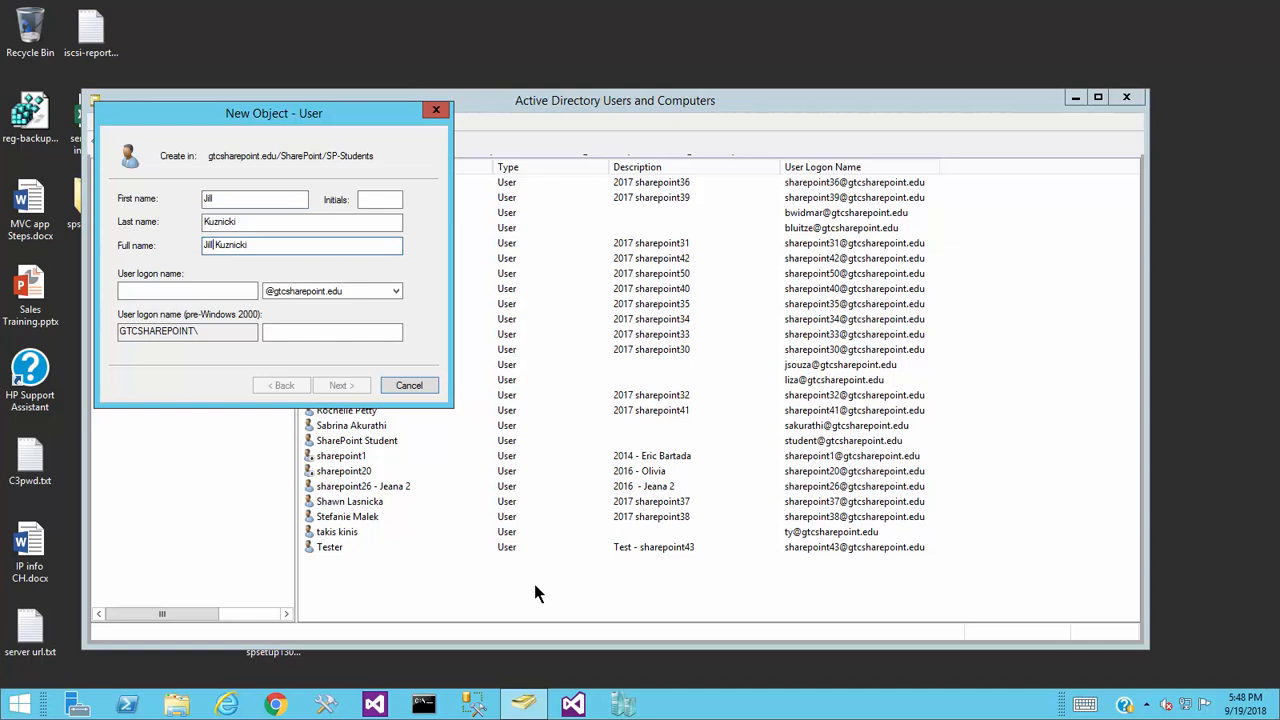
{"action": "key", "text": "BackSpace"}
{"action": "left_click", "coordinate": [248, 292]}
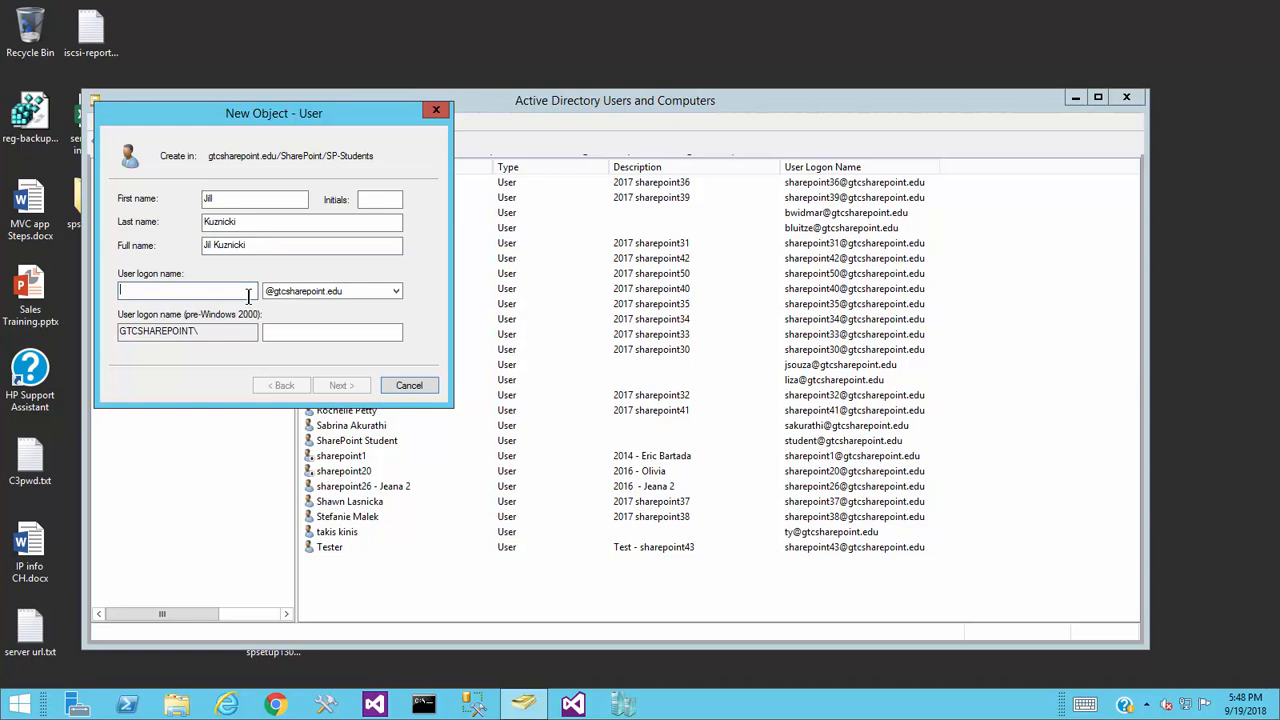
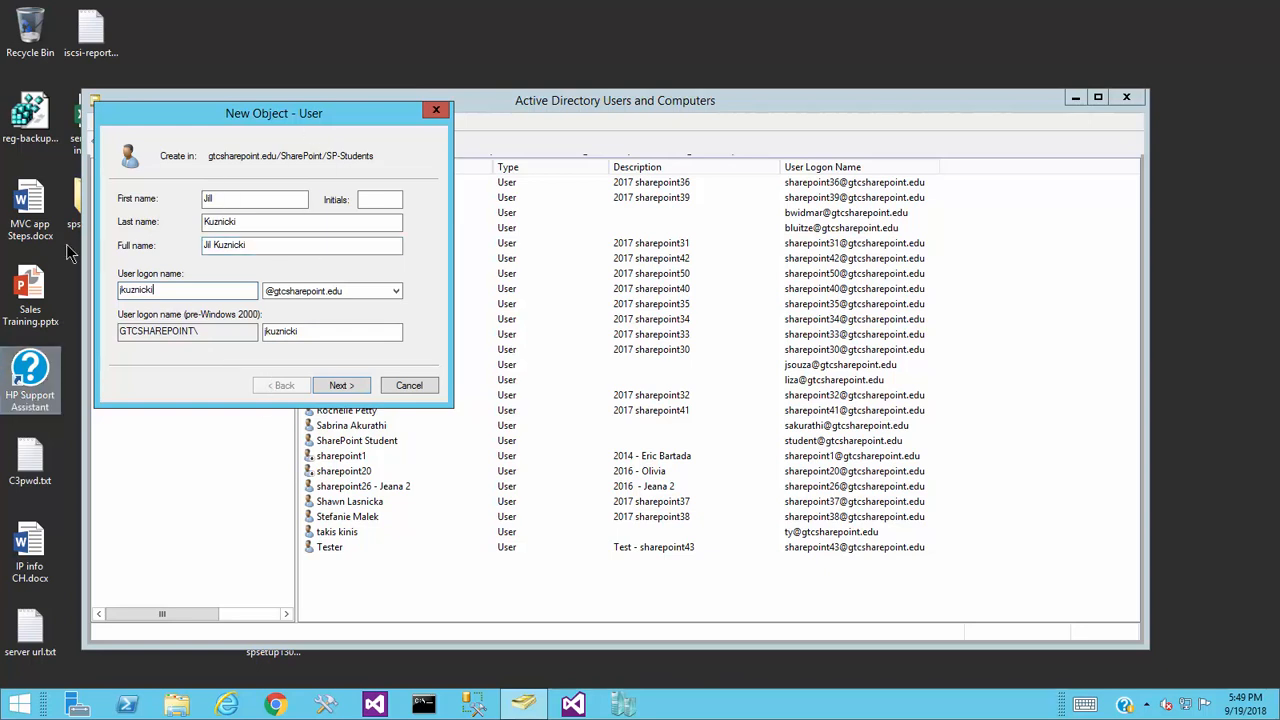
- Enter the student's user logon name and advance to the password page
{"action": "left_click", "coordinate": [337, 386]}
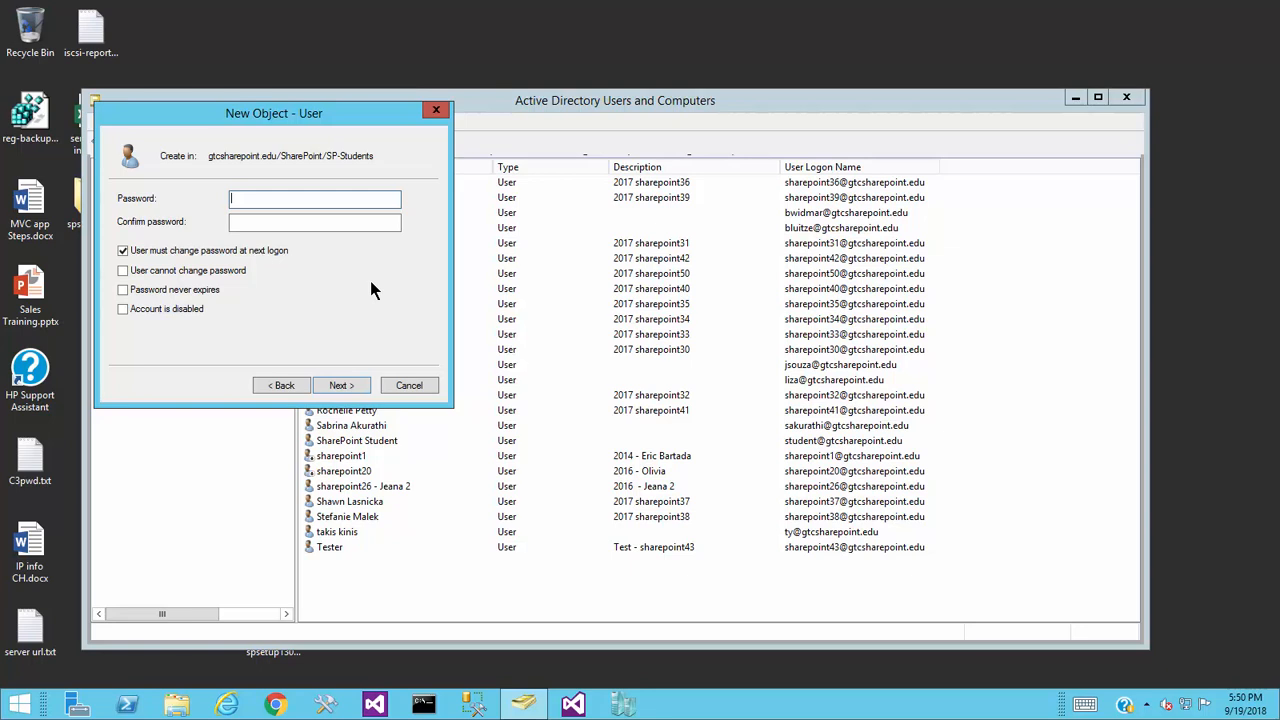
- Enter the new user's password in both Password and Confirm password
{"action": "type", "text": "•••••••"}
{"action": "key", "text": "Tab"}
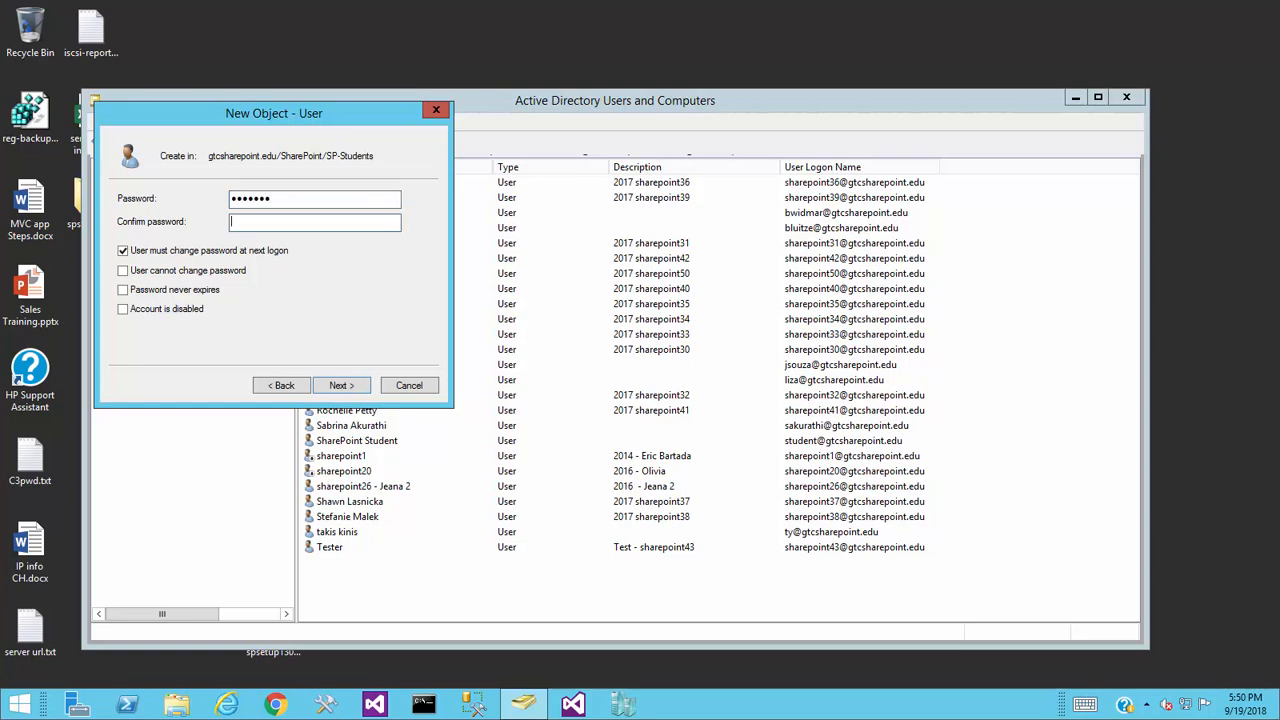
{"action": "type", "text": "••••"}
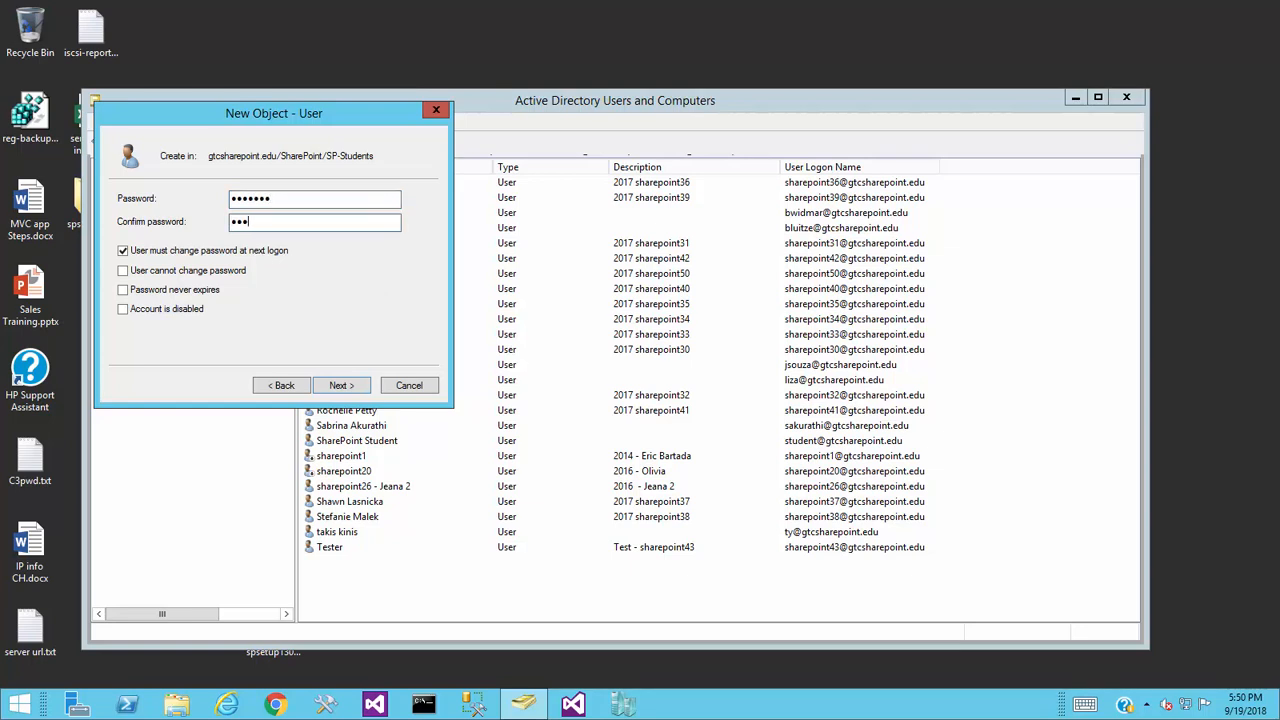
{"action": "type", "text": "•••"}
- Clear 'User must change password at next logon', enable 'Password never expires', and reach the summary
{"action": "left_click", "coordinate": [123, 251]}
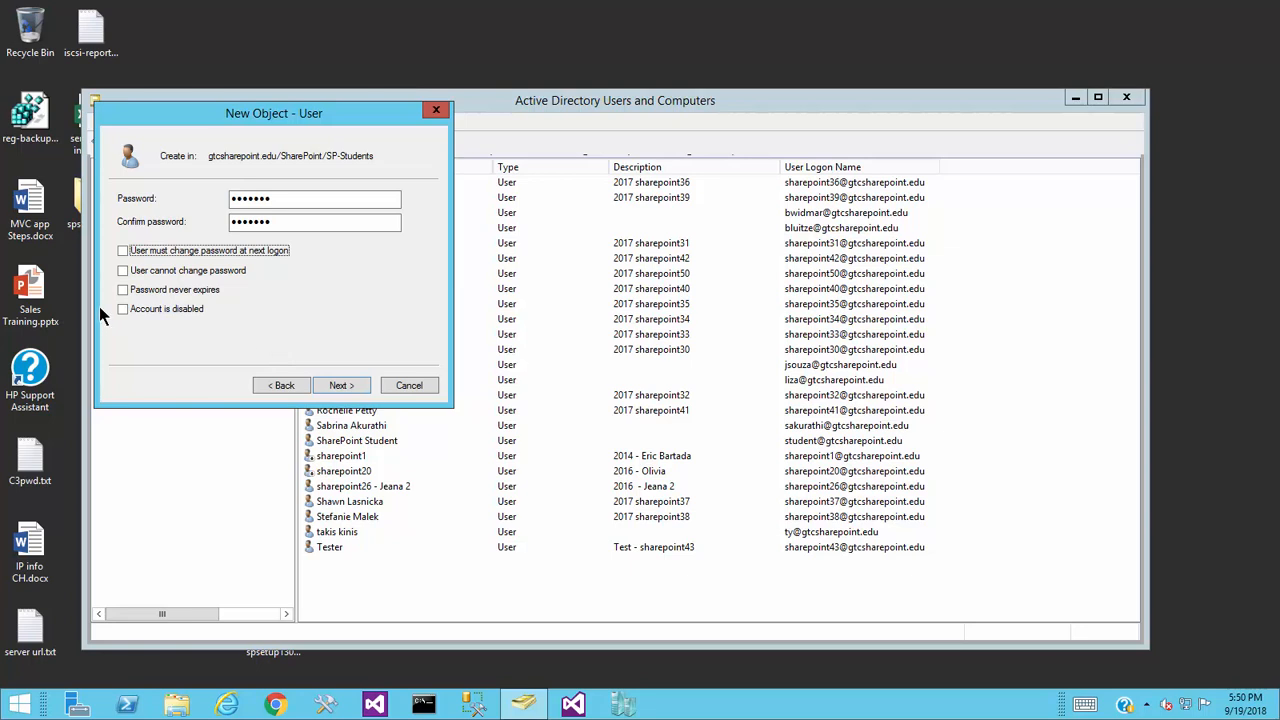
{"action": "left_click", "coordinate": [123, 290]}
{"action": "left_click", "coordinate": [123, 290]}
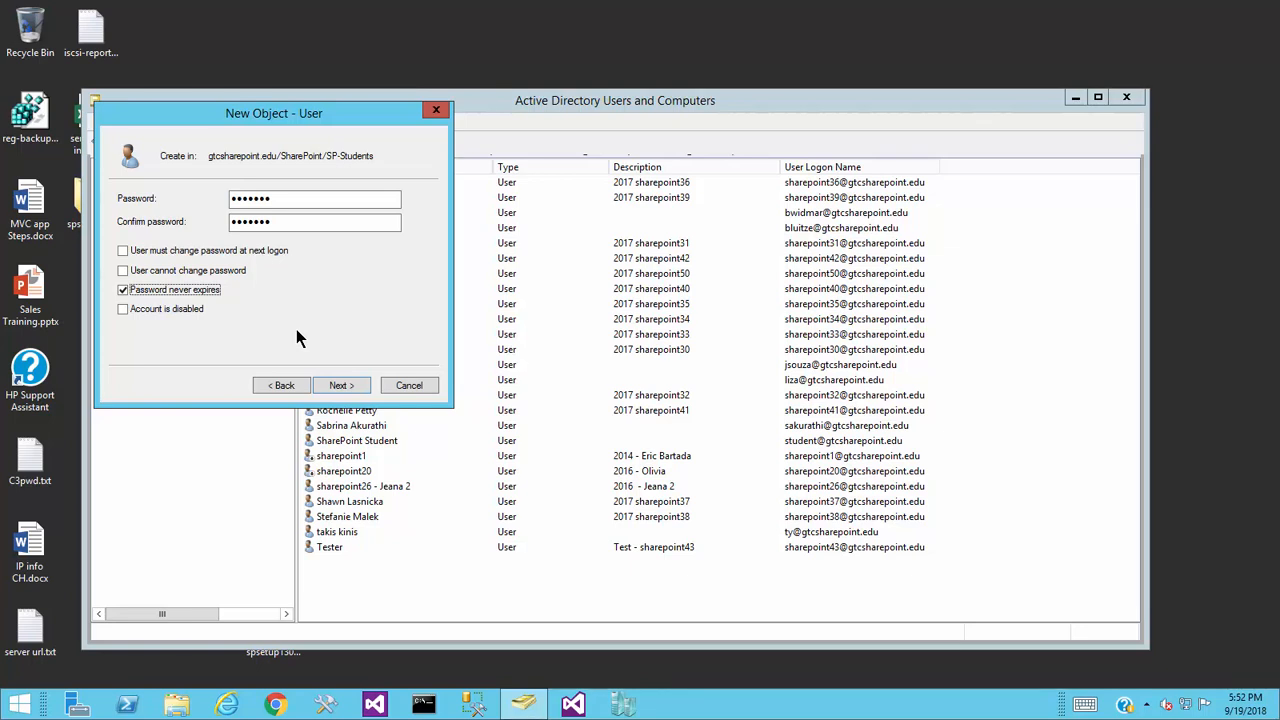
{"action": "left_click", "coordinate": [341, 386]}
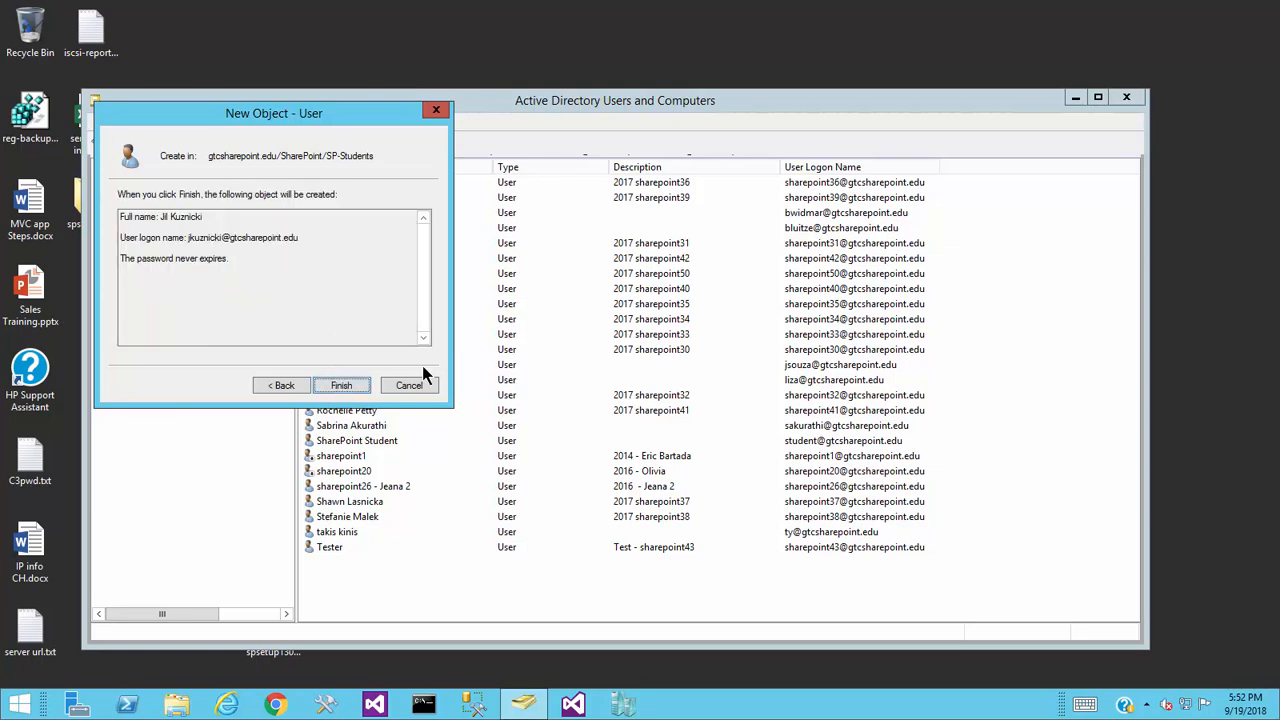
{"action": "left_click", "coordinate": [362, 387]}
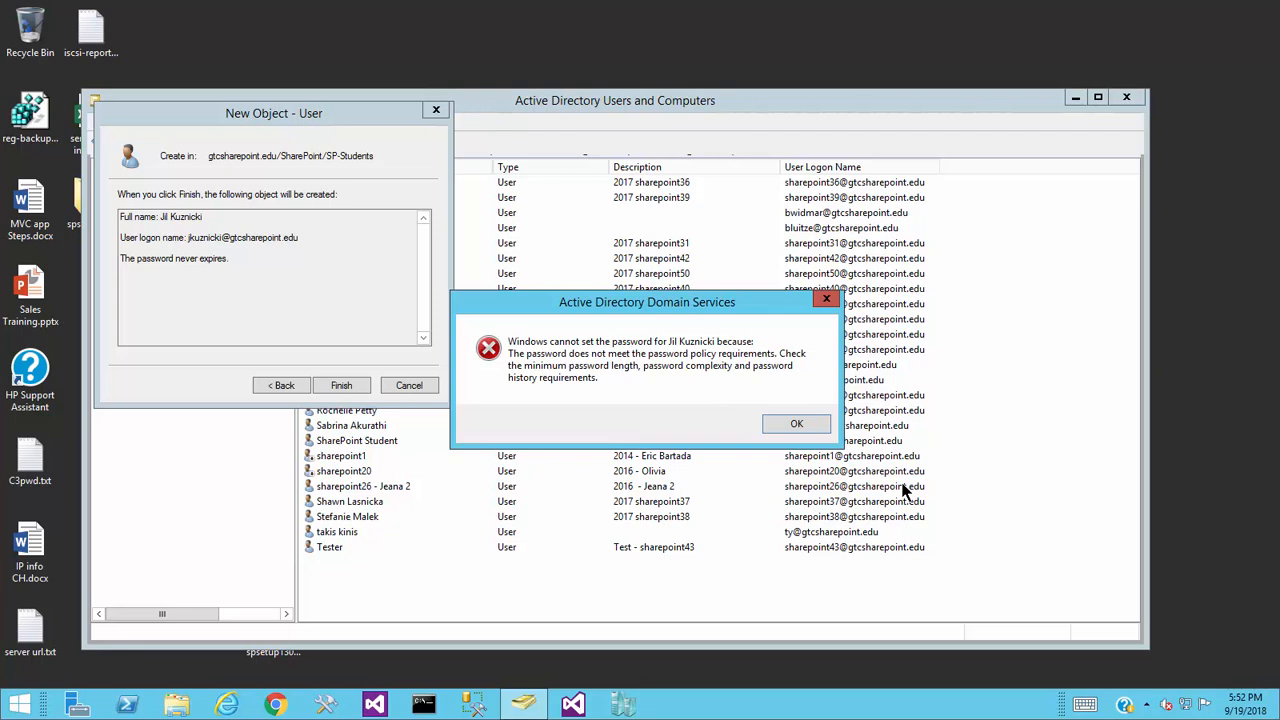
{"action": "left_click", "coordinate": [825, 417]}
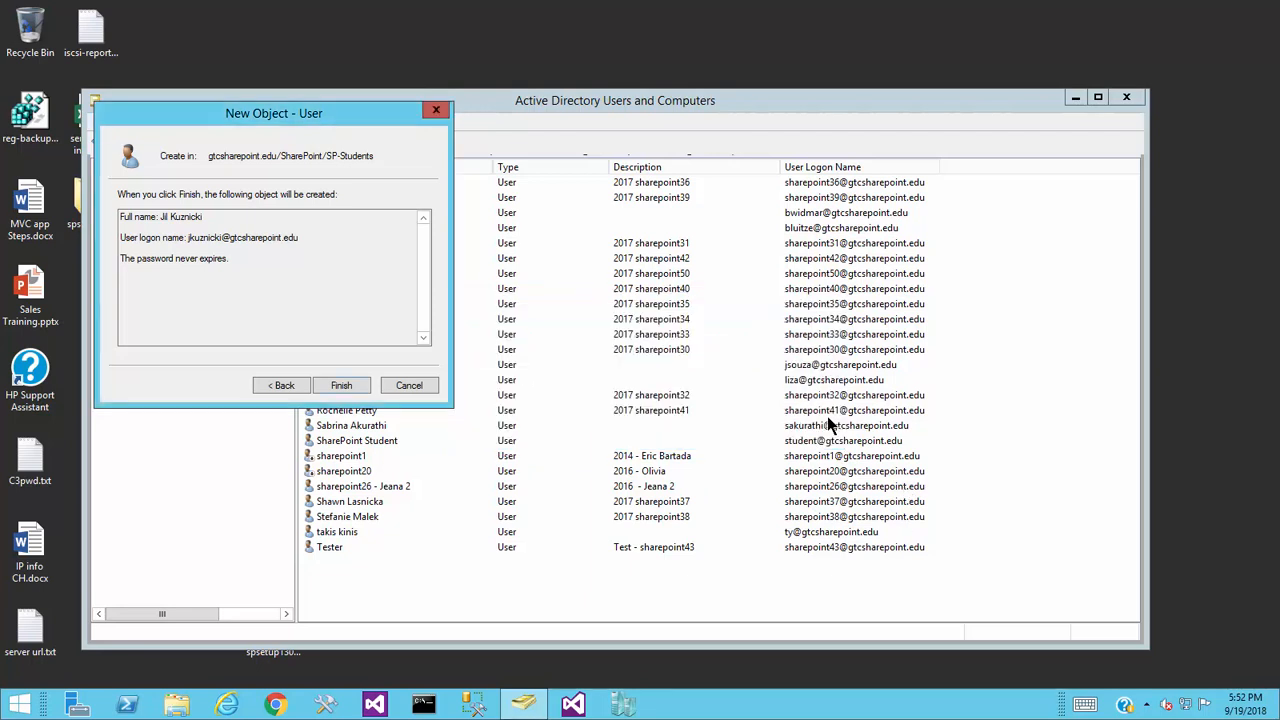
- Replace the user's password with a longer one, confirm it, and return to the creation summary
{"action": "left_click", "coordinate": [283, 382]}
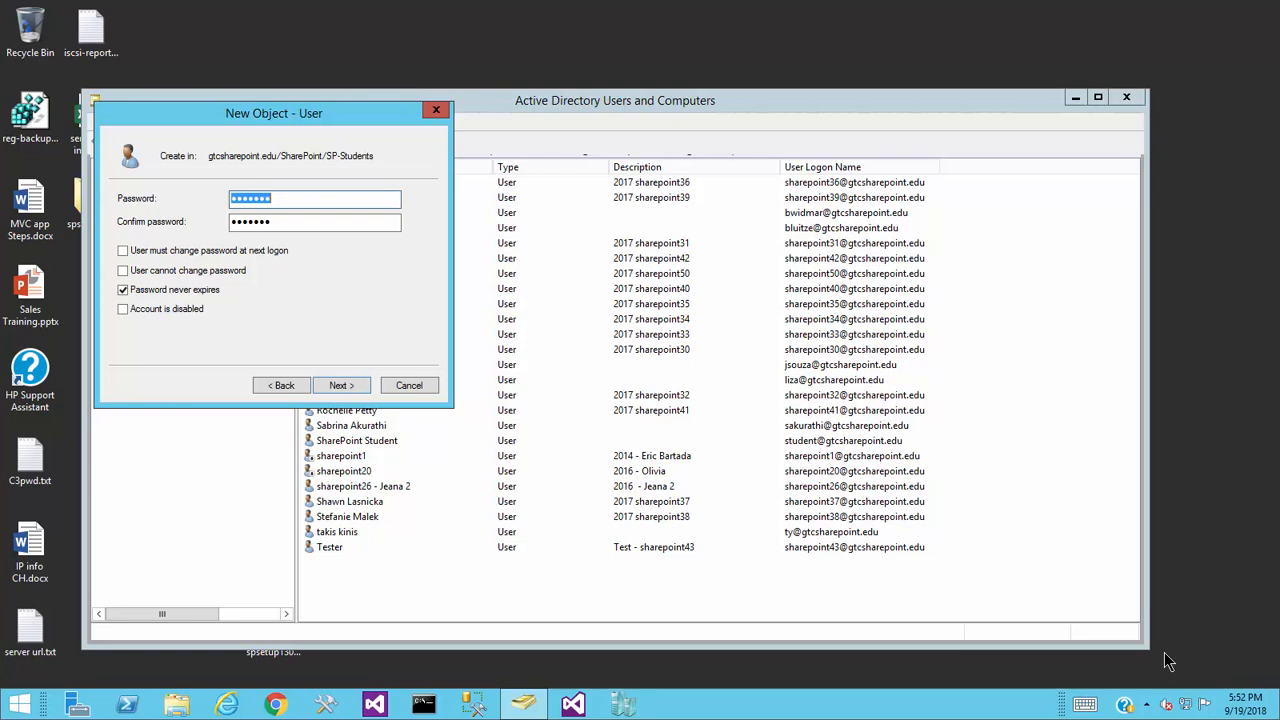
{"action": "type", "text": "P••••••"}
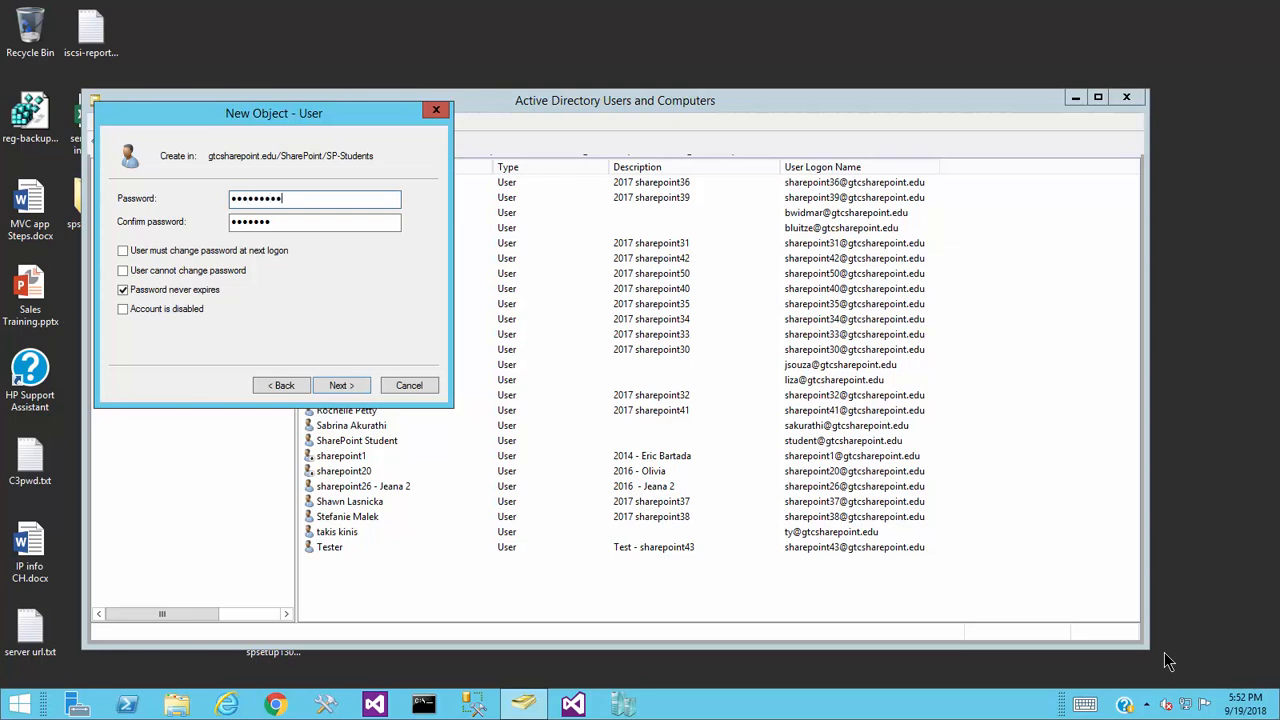
{"action": "key", "text": "BackSpace"}
{"action": "key", "text": "BackSpace"}
{"action": "key", "text": "BackSpace"}
{"action": "key", "text": "BackSpace"}
{"action": "key", "text": "BackSpace"}
{"action": "key", "text": "BackSpace"}
{"action": "key", "text": "BackSpace"}
{"action": "key", "text": "BackSpace"}
{"action": "key", "text": "BackSpace"}
{"action": "type", "text": "************"}
{"action": "key", "text": "Tab"}
{"action": "type", "text": "***********"}
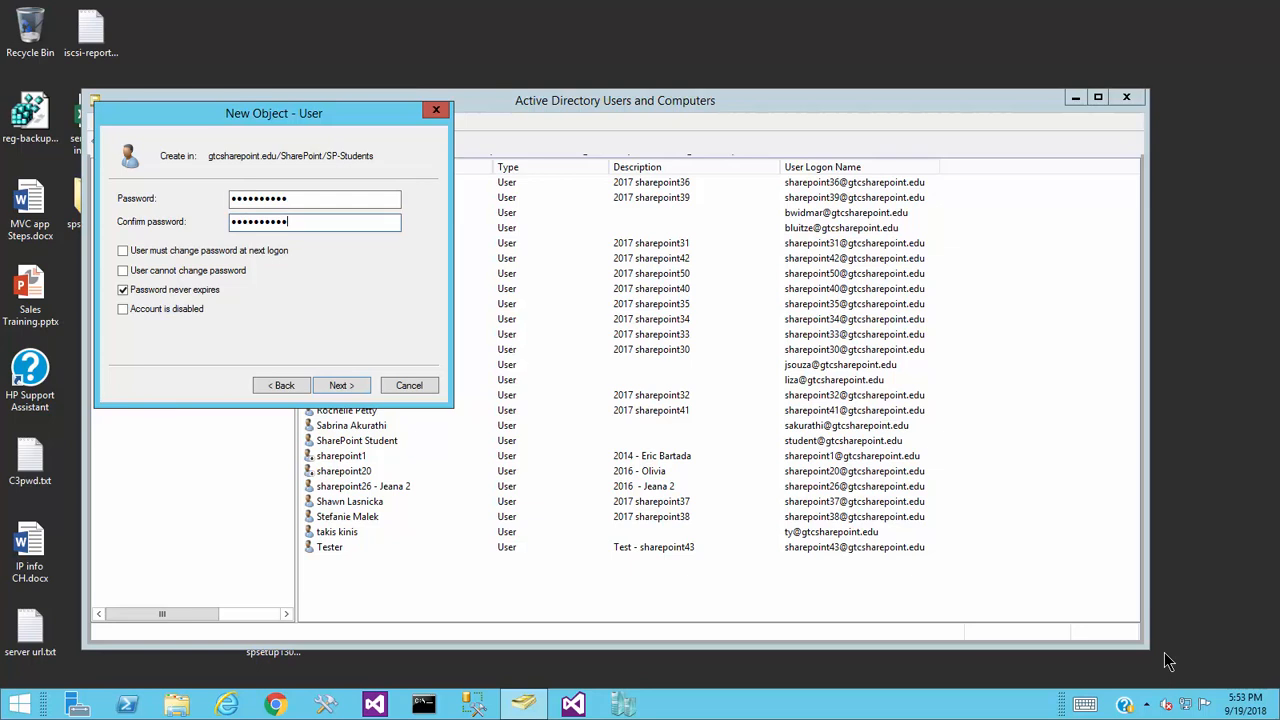
{"action": "left_click", "coordinate": [341, 385]}
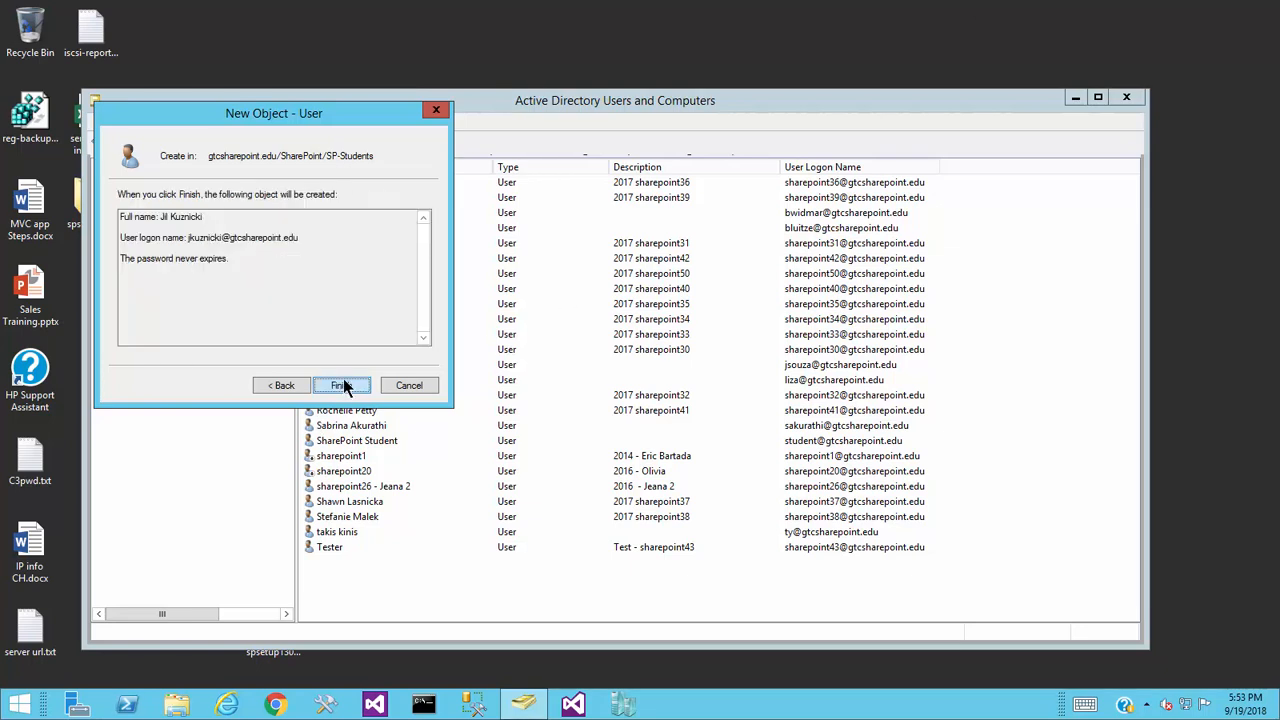
- Finish creating the student account in SP-Students and minimize the remote server session
{"action": "left_click", "coordinate": [356, 385]}
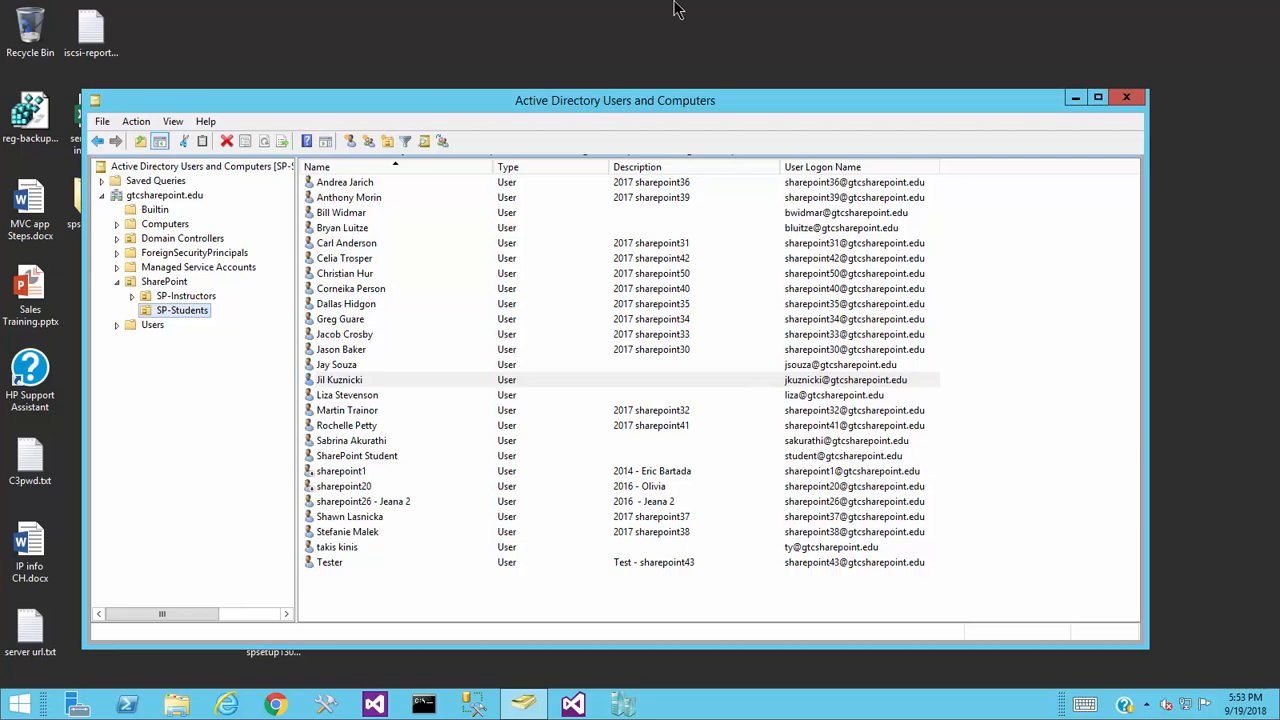
{"action": "mouse_move", "coordinate": [678, 4]}
{"action": "left_click", "coordinate": [830, 12]}
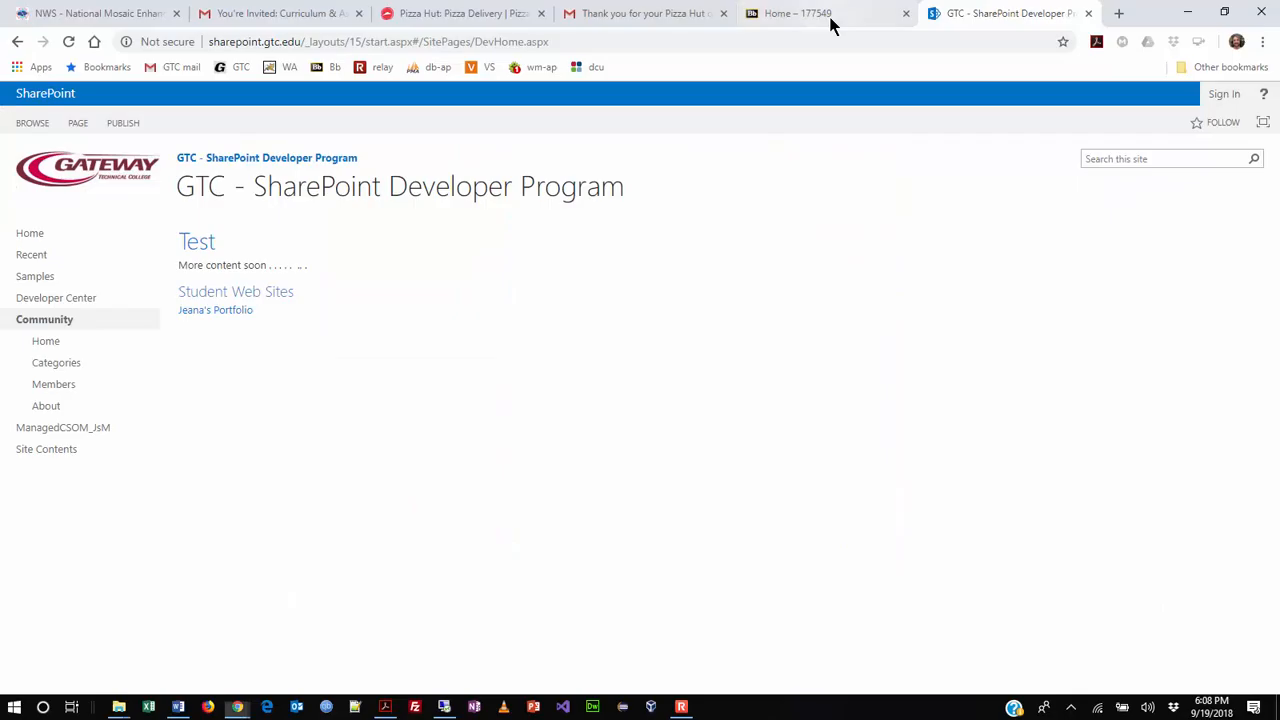
- Restore the full-screen remote server session from its taskbar icon
{"action": "right_click", "coordinate": [446, 707]}
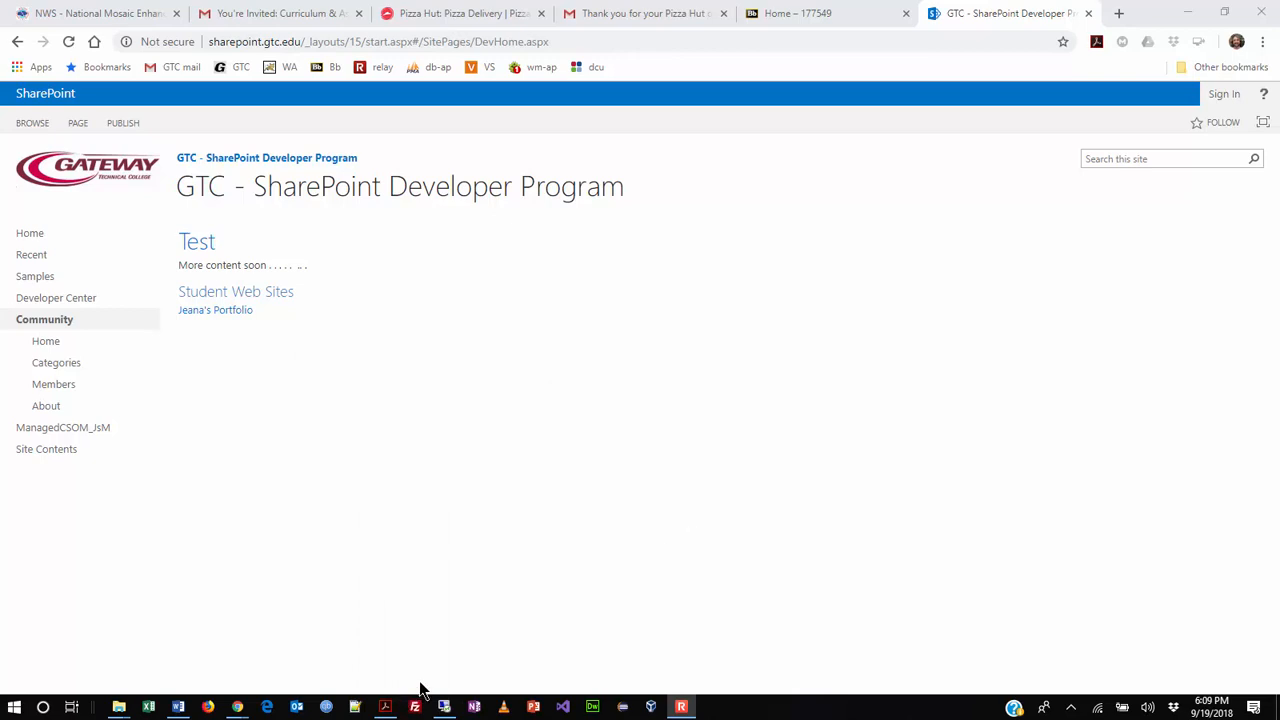
{"action": "left_click", "coordinate": [444, 707]}
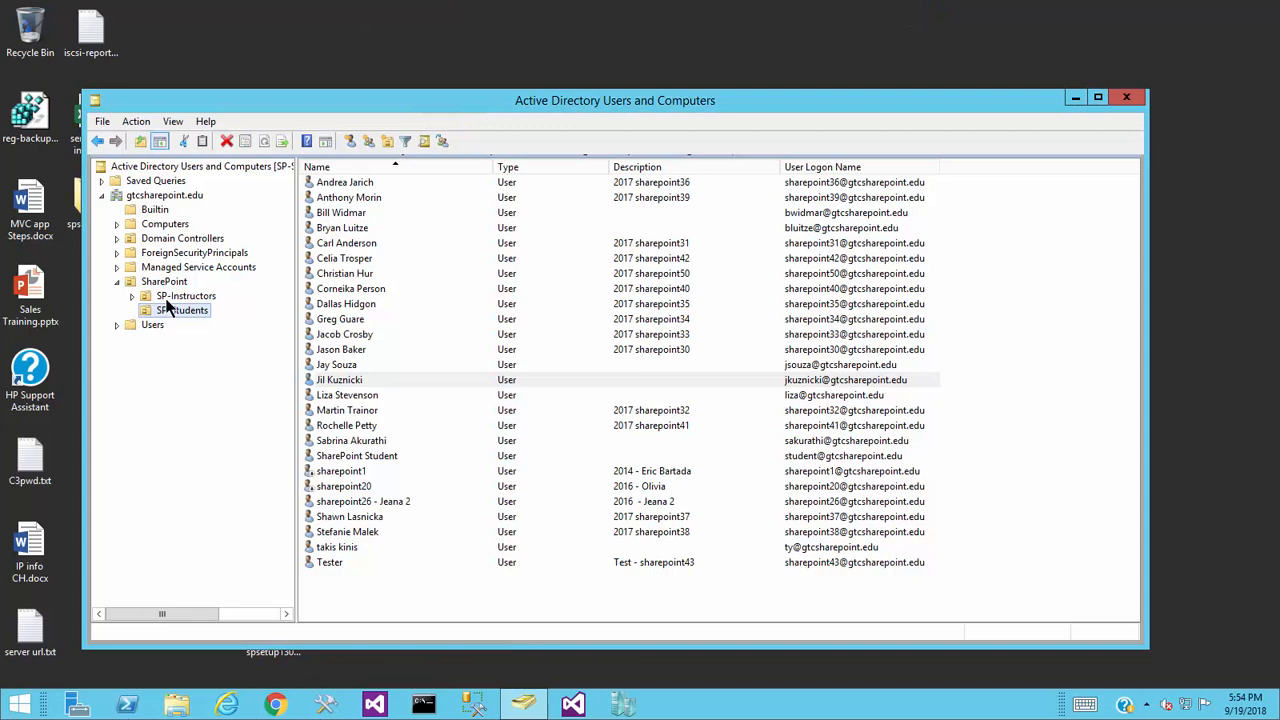
- Start a new SP-Students user and enter the student's first and last name
{"action": "left_click", "coordinate": [366, 141]}
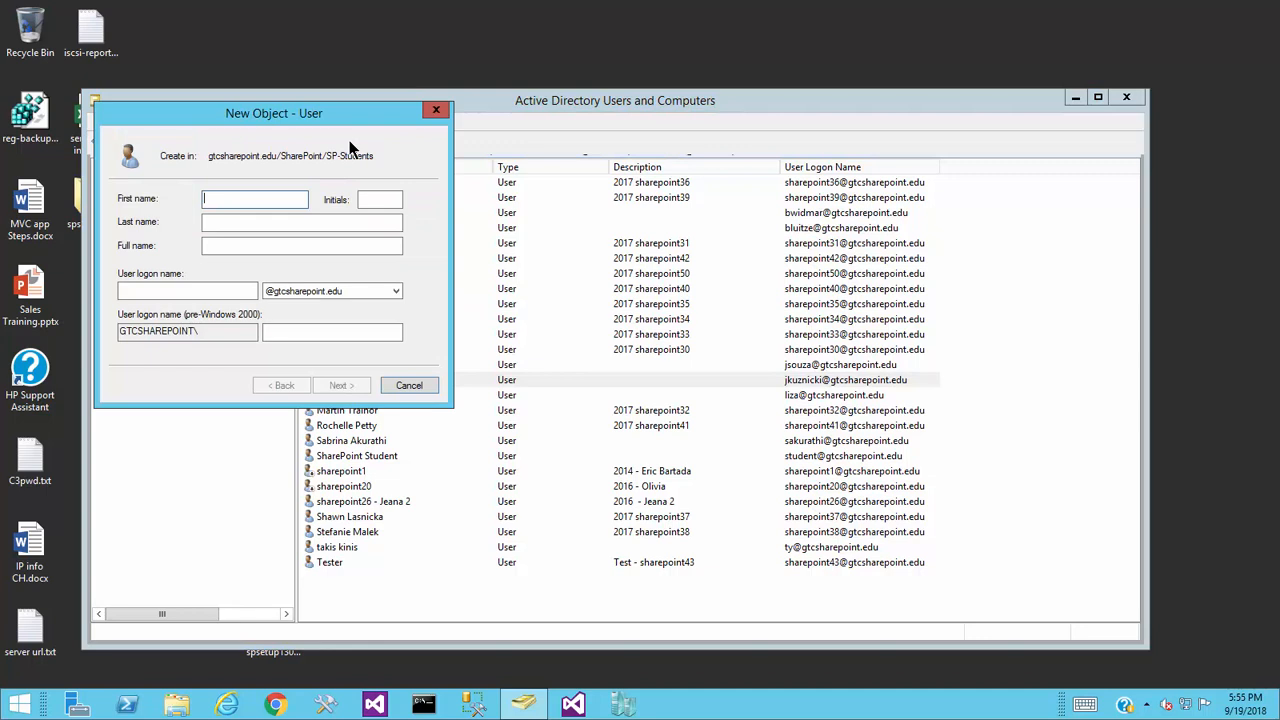
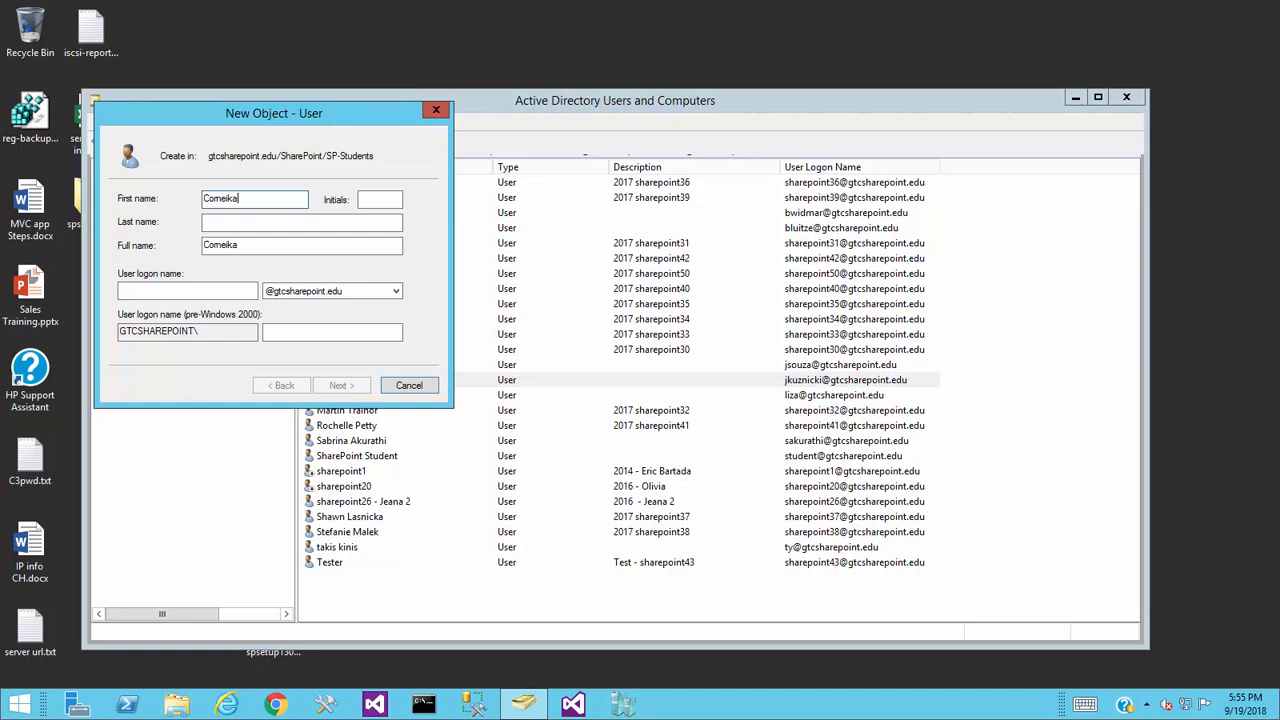
{"action": "key", "text": "Tab"}
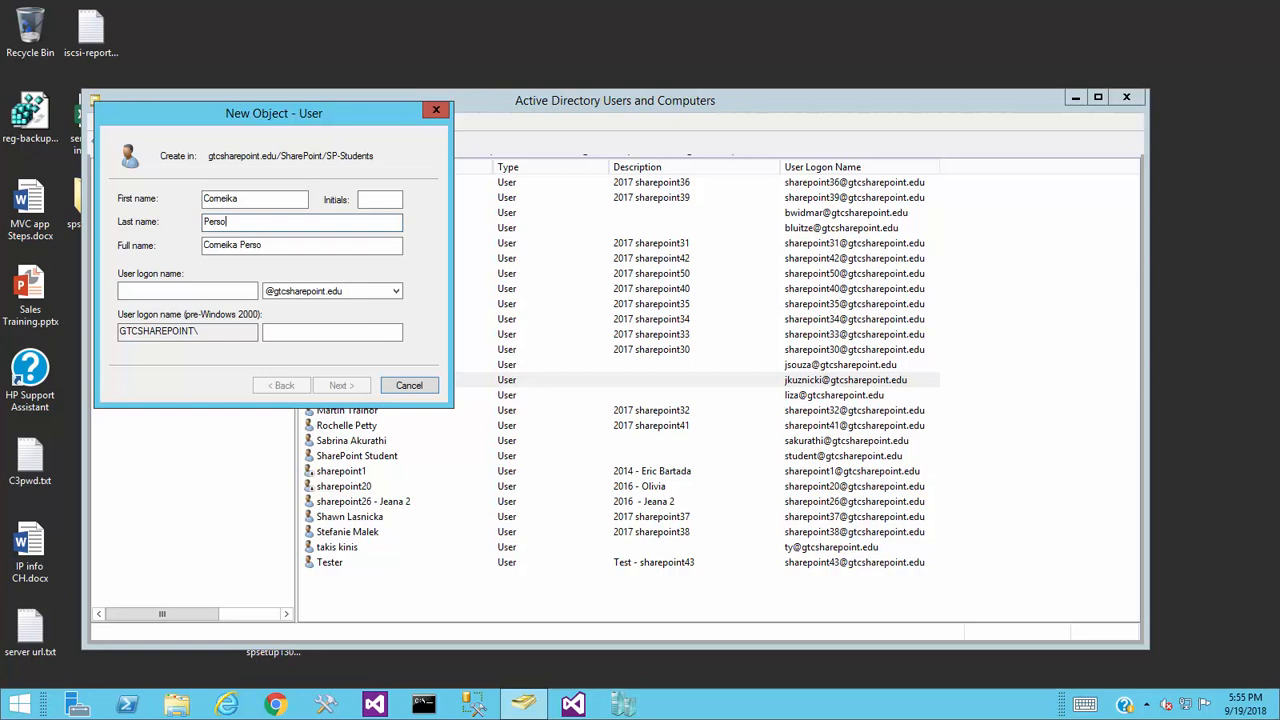
- Enter the student's user logon name and advance to the password page
{"action": "left_click_drag", "start_coordinate": [327, 110], "coordinate": [512, 368]}
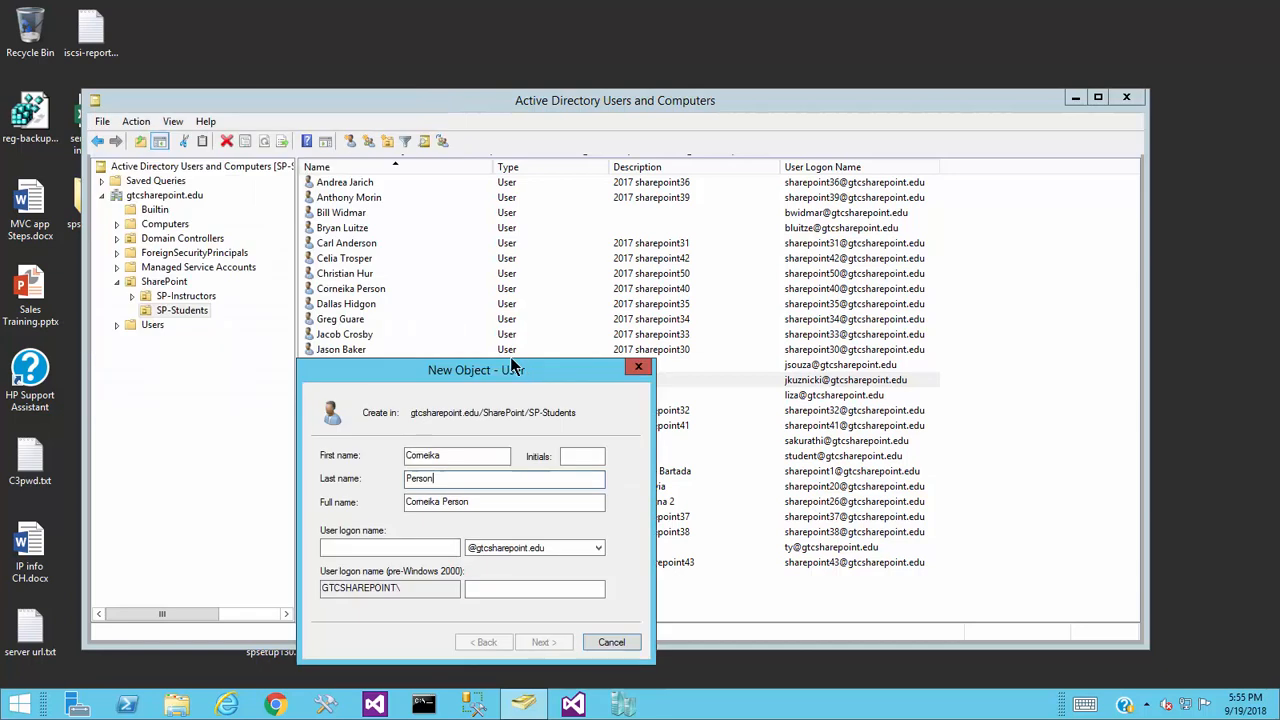
{"action": "left_click", "coordinate": [400, 541]}
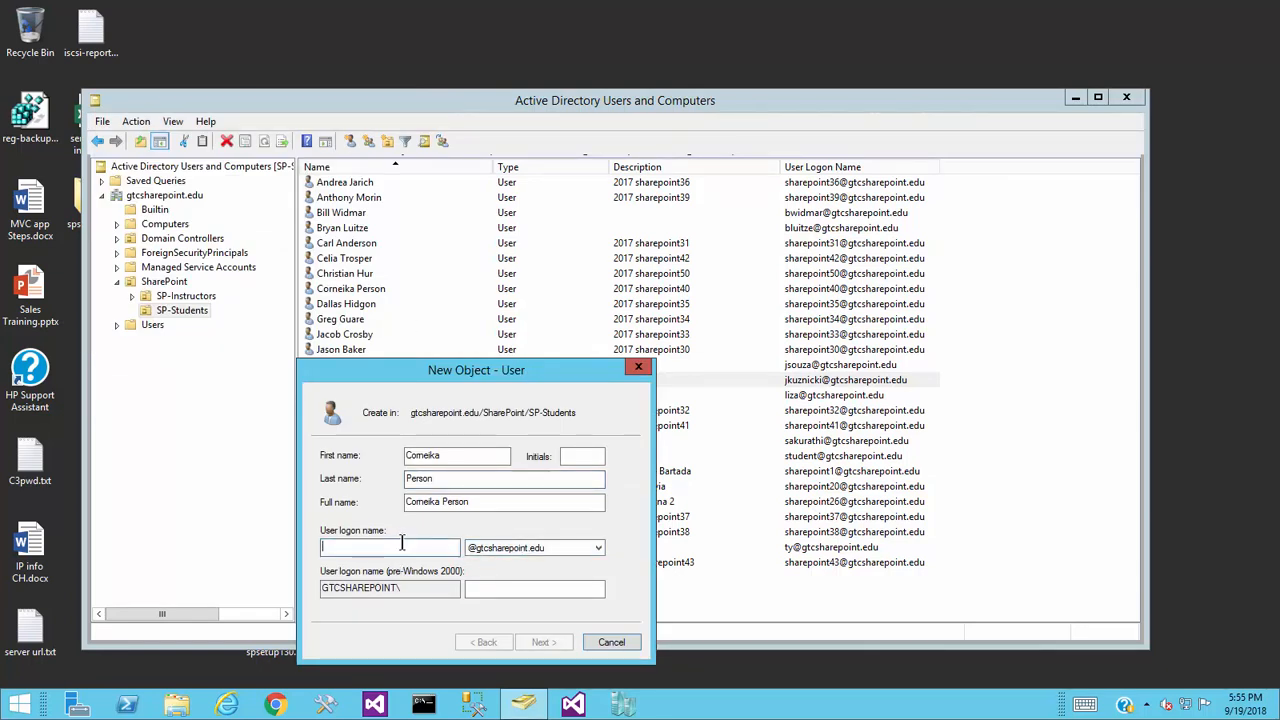
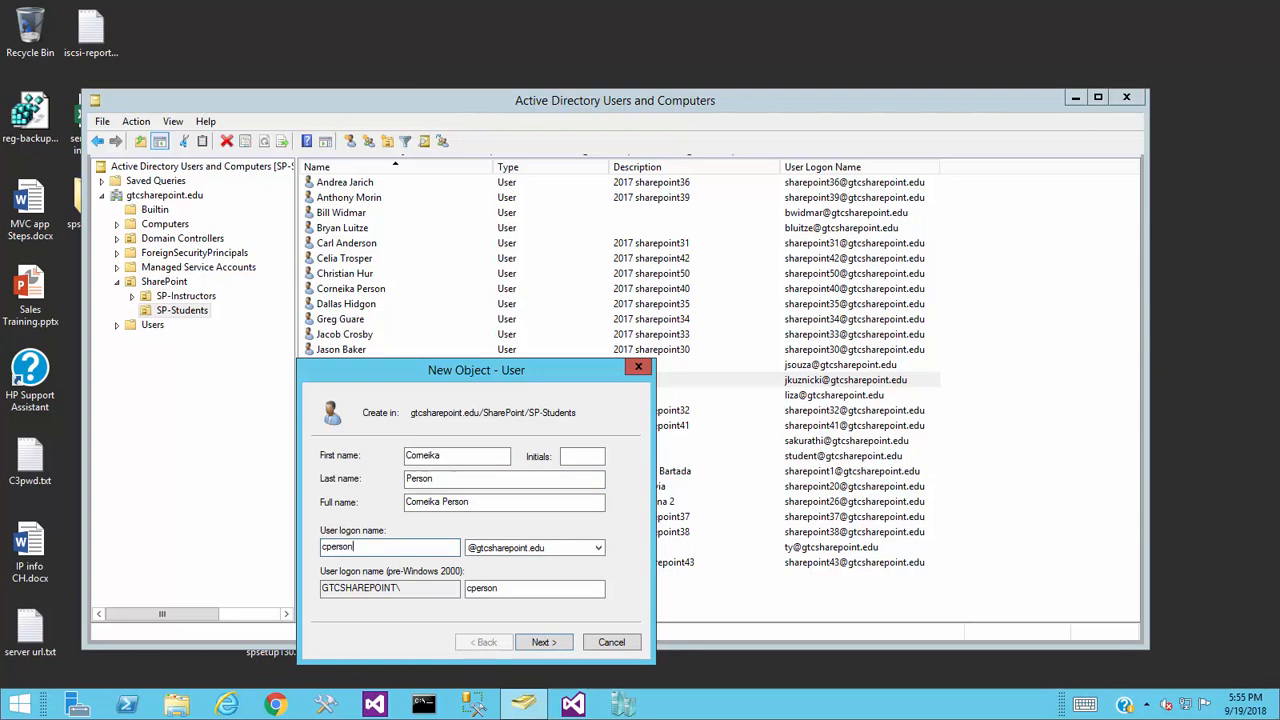
{"action": "left_click", "coordinate": [543, 645]}
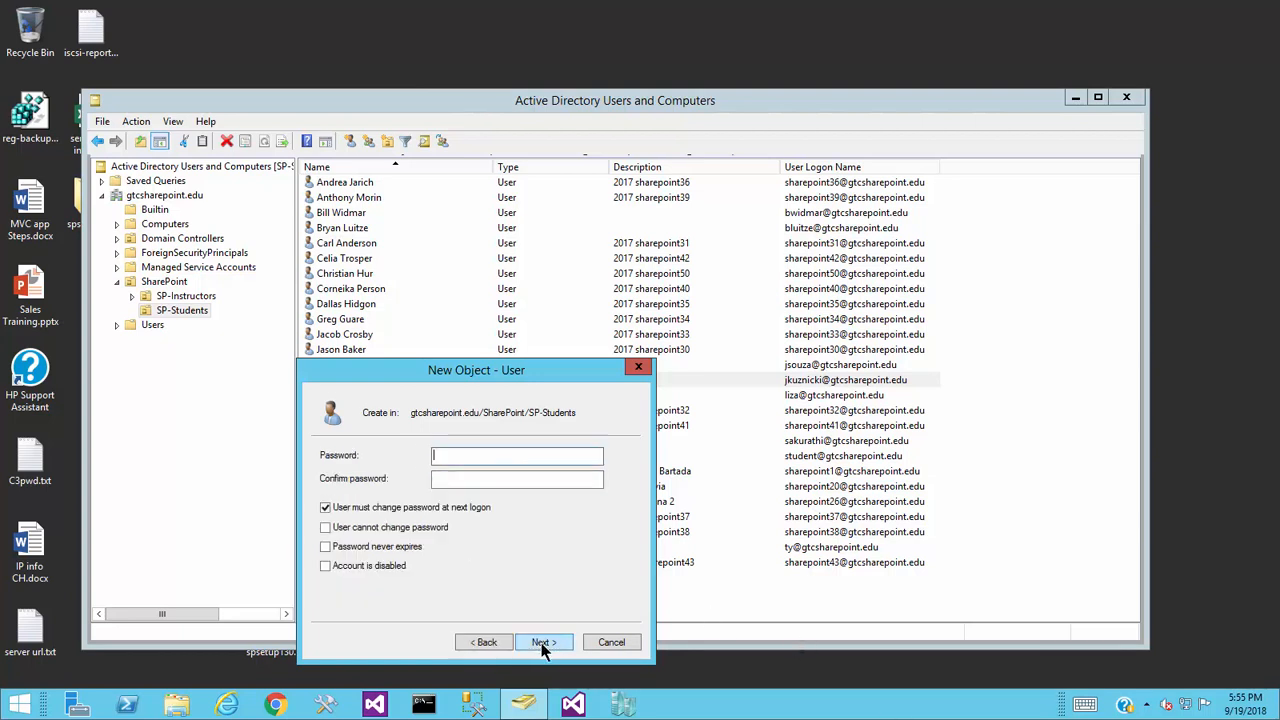
- Turn off forced password change, set password never expires, enter and confirm the password
{"action": "left_click", "coordinate": [325, 507]}
{"action": "left_click", "coordinate": [325, 546]}
{"action": "left_click", "coordinate": [493, 456]}
{"action": "type", "text": "Password12"}
{"action": "type", "text": "34"}
{"action": "key", "text": "Tab"}
{"action": "type", "text": "••••••"}
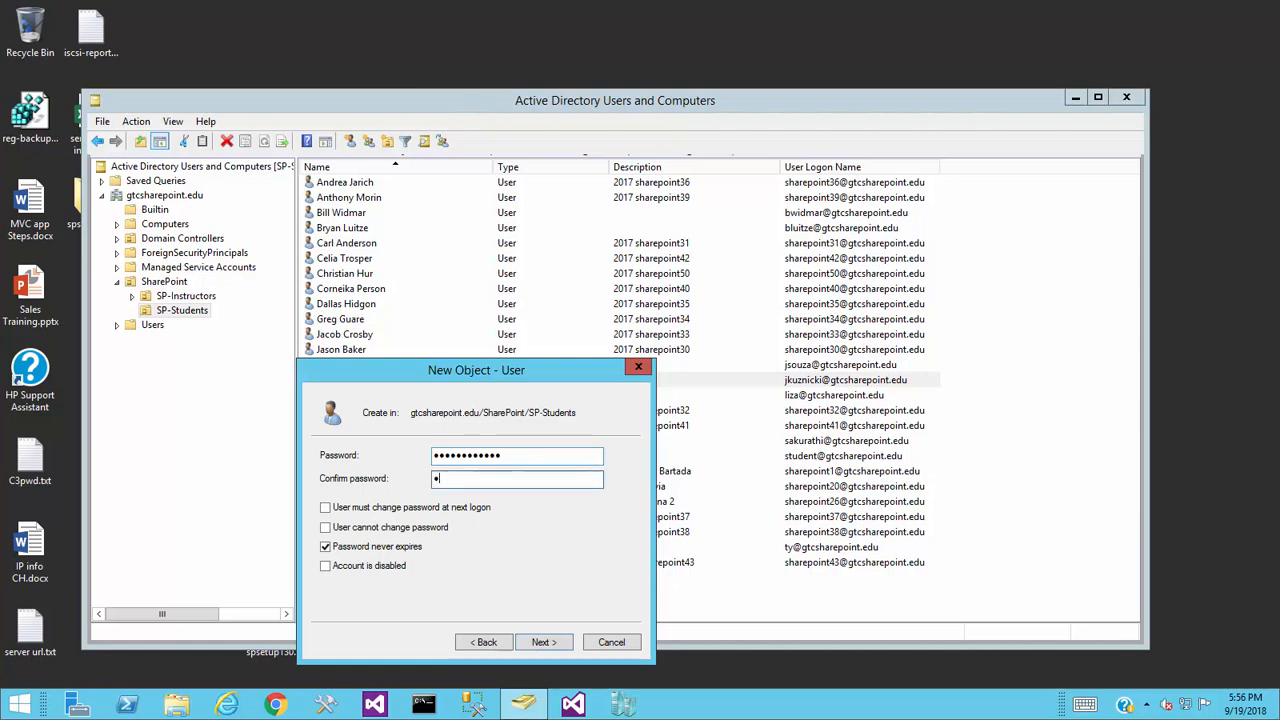
{"action": "type", "text": "••••"}
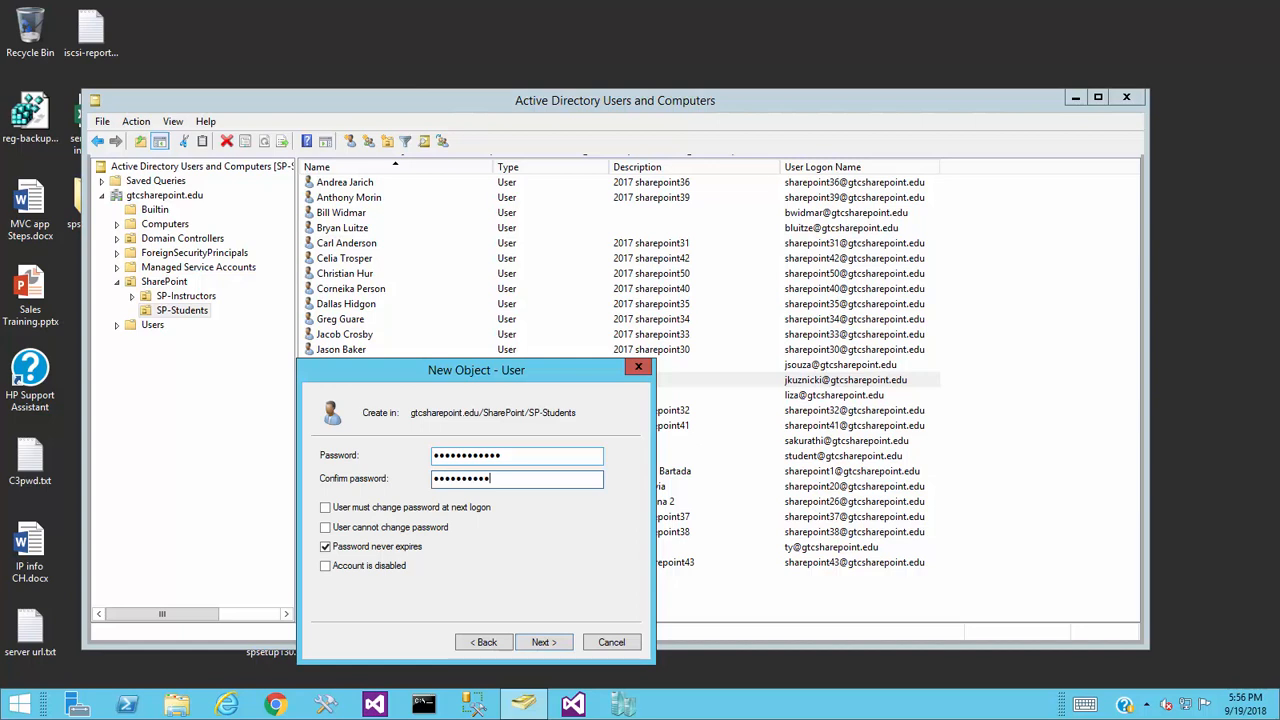
{"action": "type", "text": "••"}
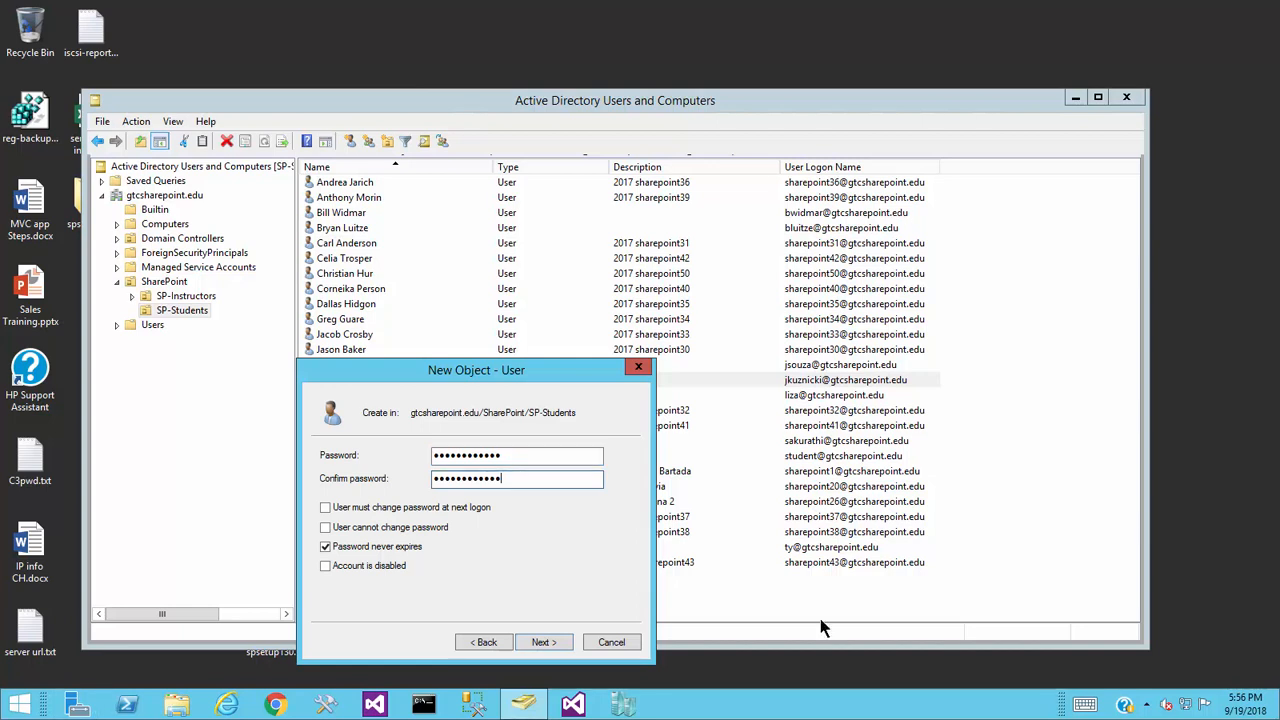
{"action": "left_click", "coordinate": [540, 646]}
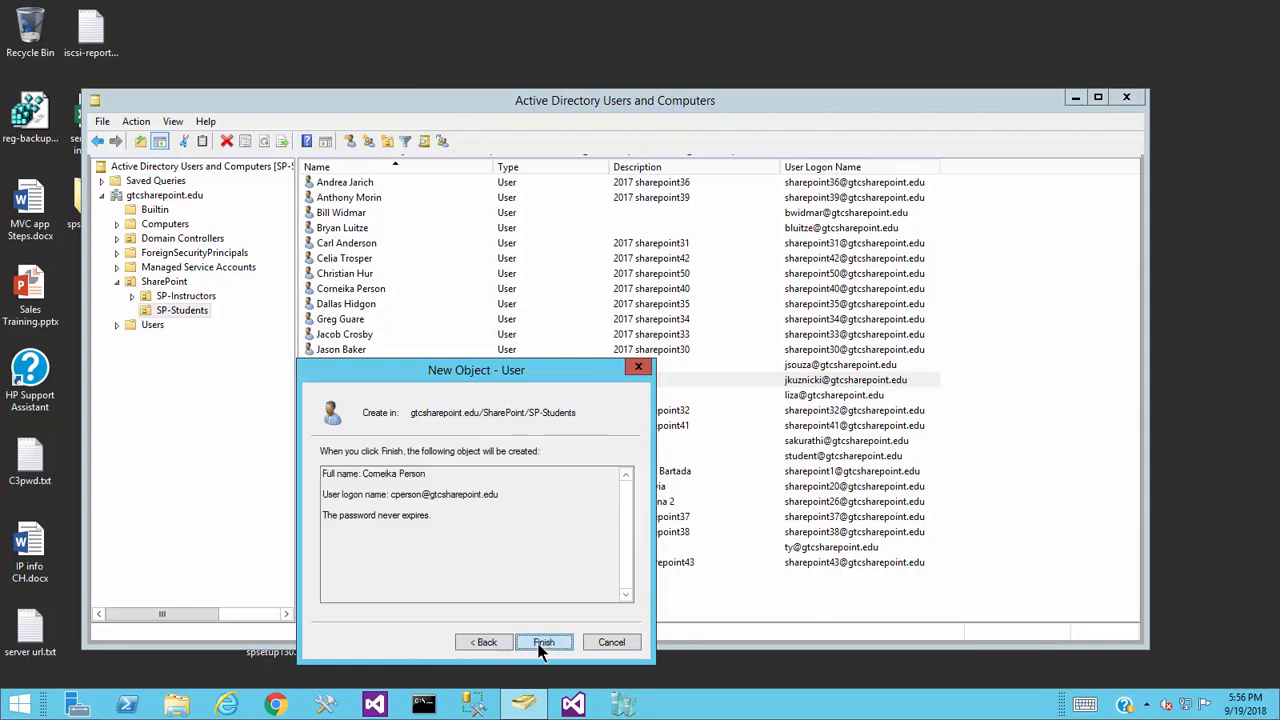
{"action": "left_click", "coordinate": [543, 643]}
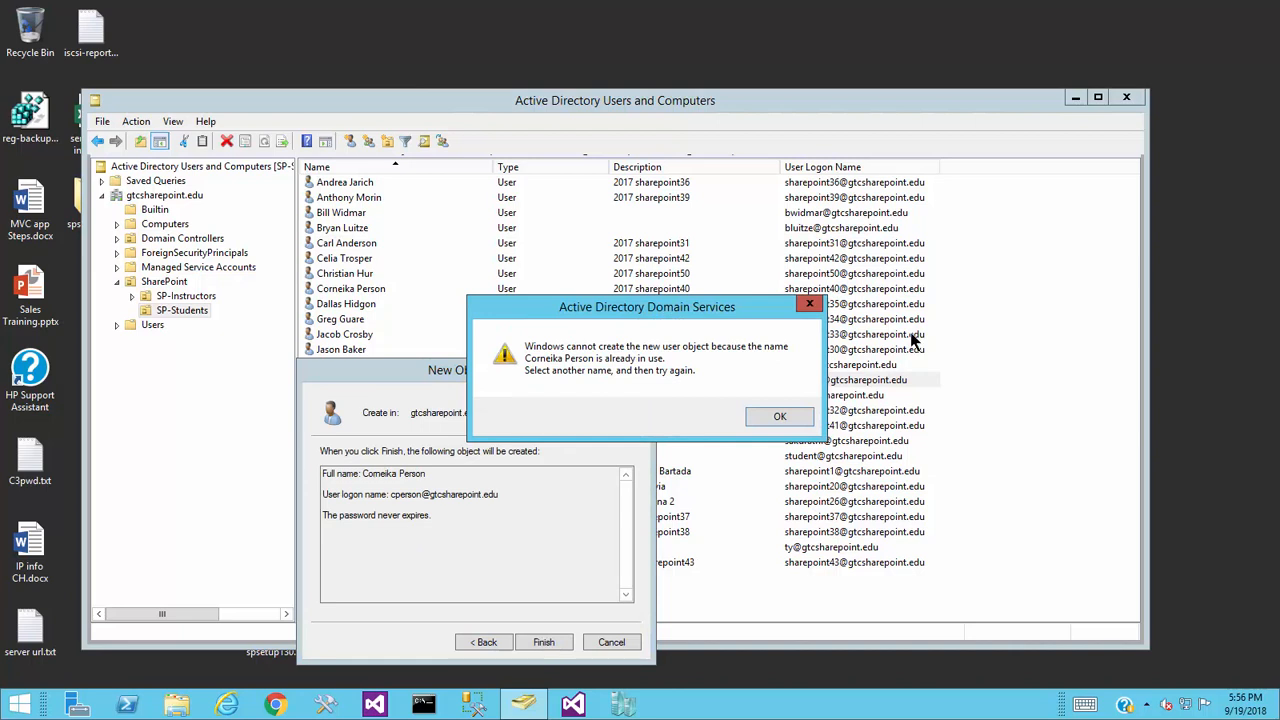
{"action": "left_click", "coordinate": [778, 418]}
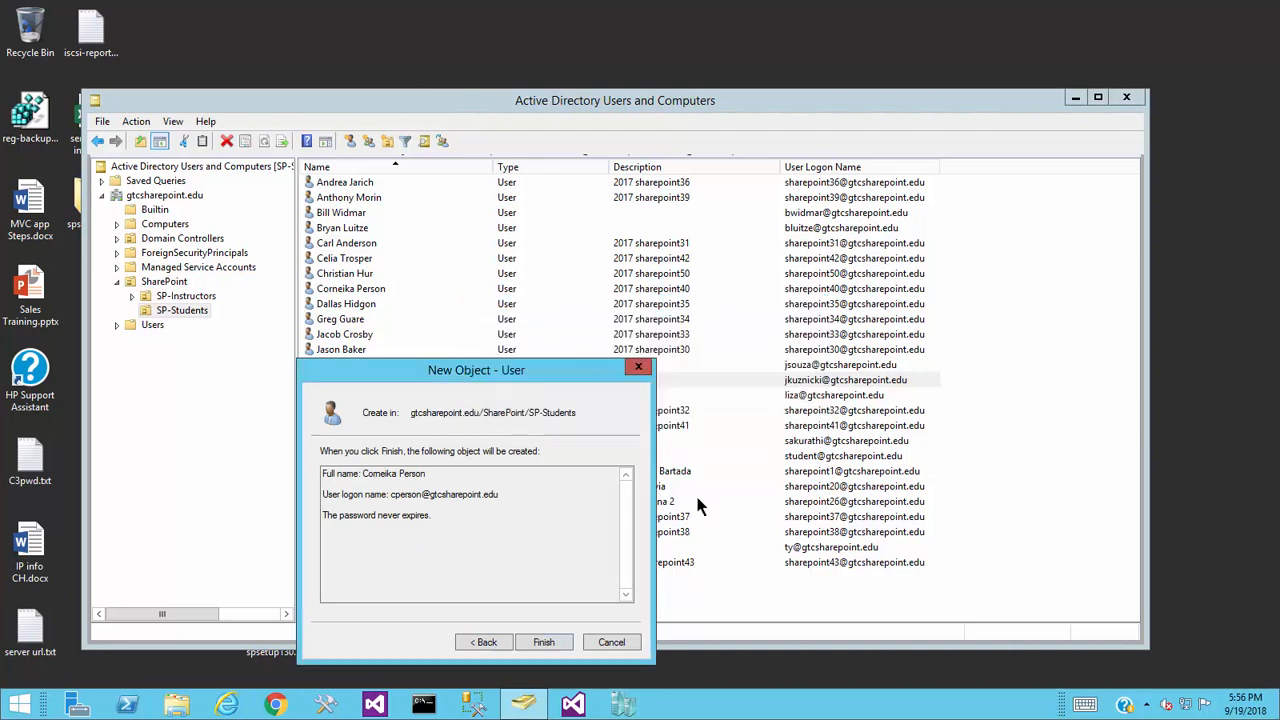
{"action": "left_click", "coordinate": [483, 645]}
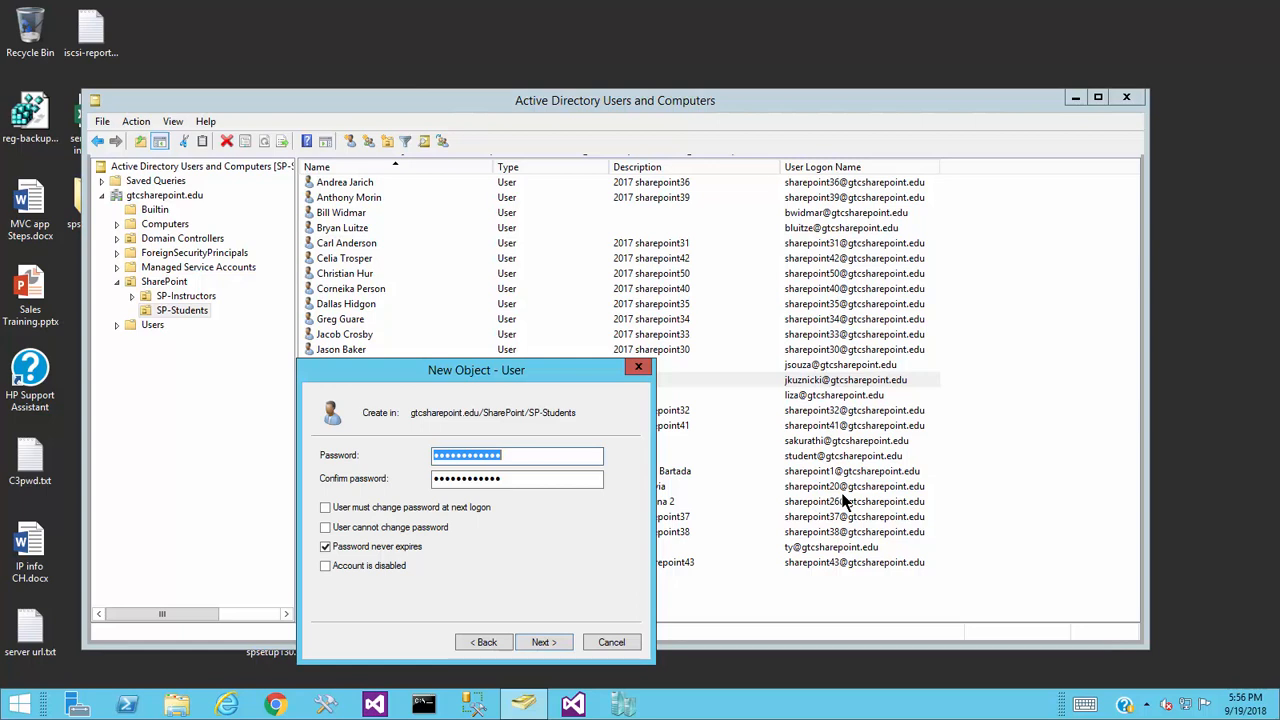
{"action": "type", "text": "*********"}
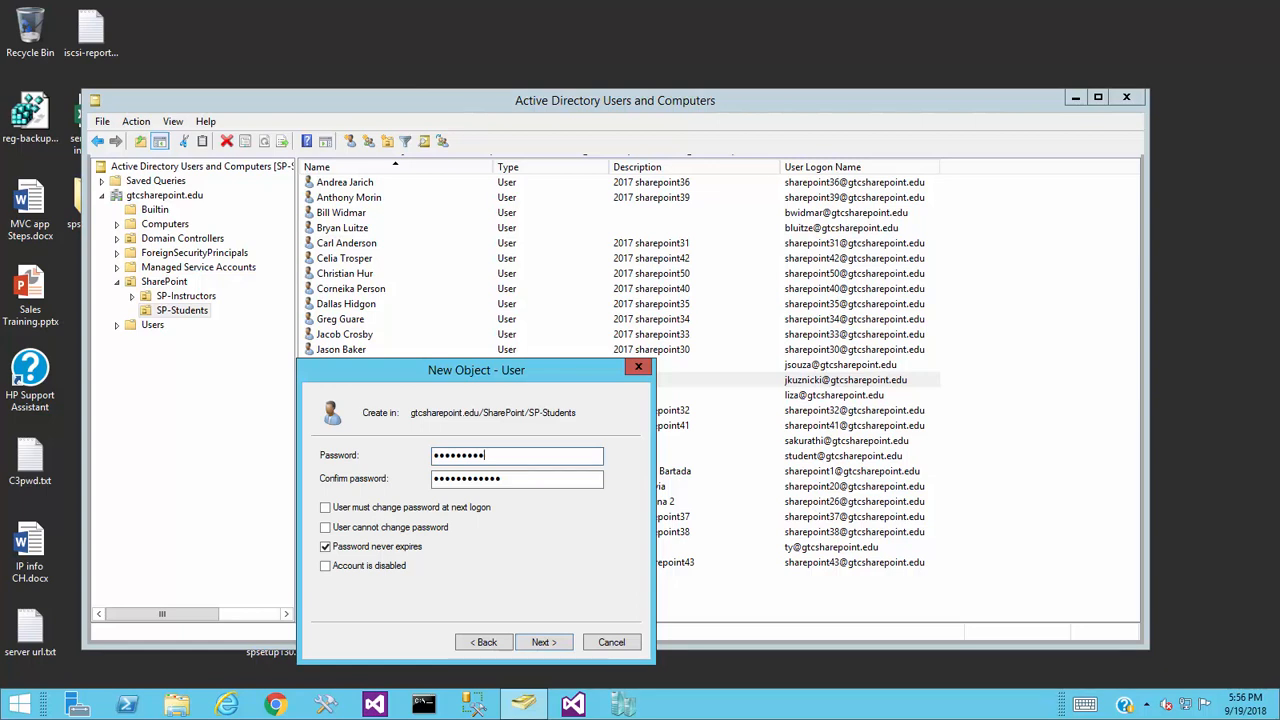
{"action": "key", "text": "BackSpace"}
{"action": "key", "text": "BackSpace"}
{"action": "key", "text": "BackSpace"}
{"action": "key", "text": "BackSpace"}
{"action": "key", "text": "BackSpace"}
{"action": "key", "text": "BackSpace"}
{"action": "key", "text": "BackSpace"}
{"action": "key", "text": "BackSpace"}
{"action": "key", "text": "BackSpace"}
{"action": "type", "text": "**********"}
{"action": "type", "text": "11"}
{"action": "key", "text": "Tab"}
{"action": "type", "text": "•••••••"}
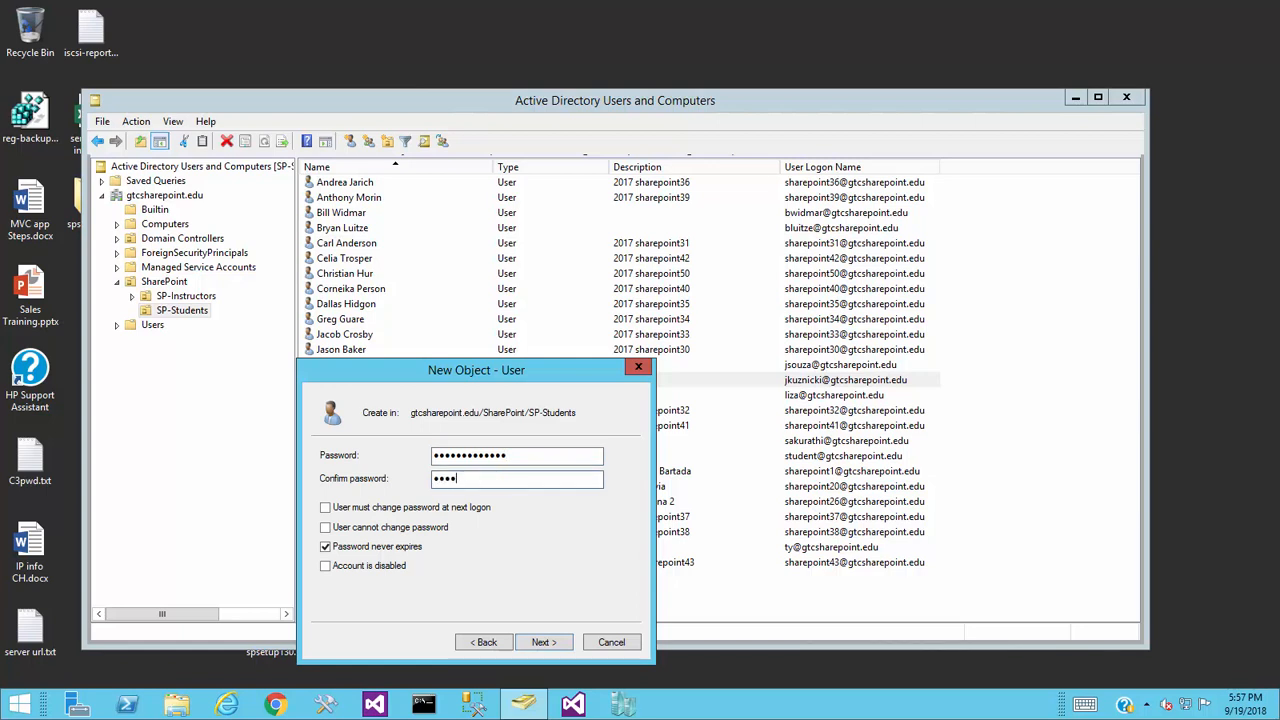
{"action": "type", "text": "••••••"}
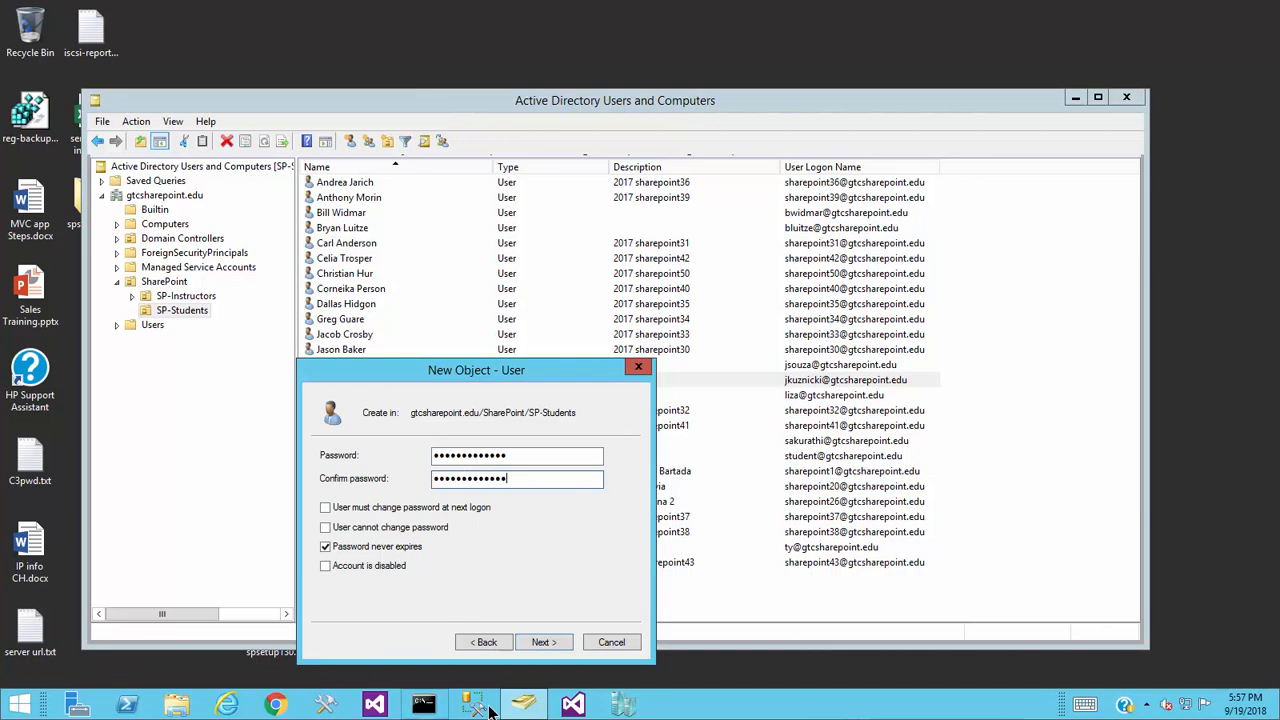
{"action": "left_click", "coordinate": [541, 641]}
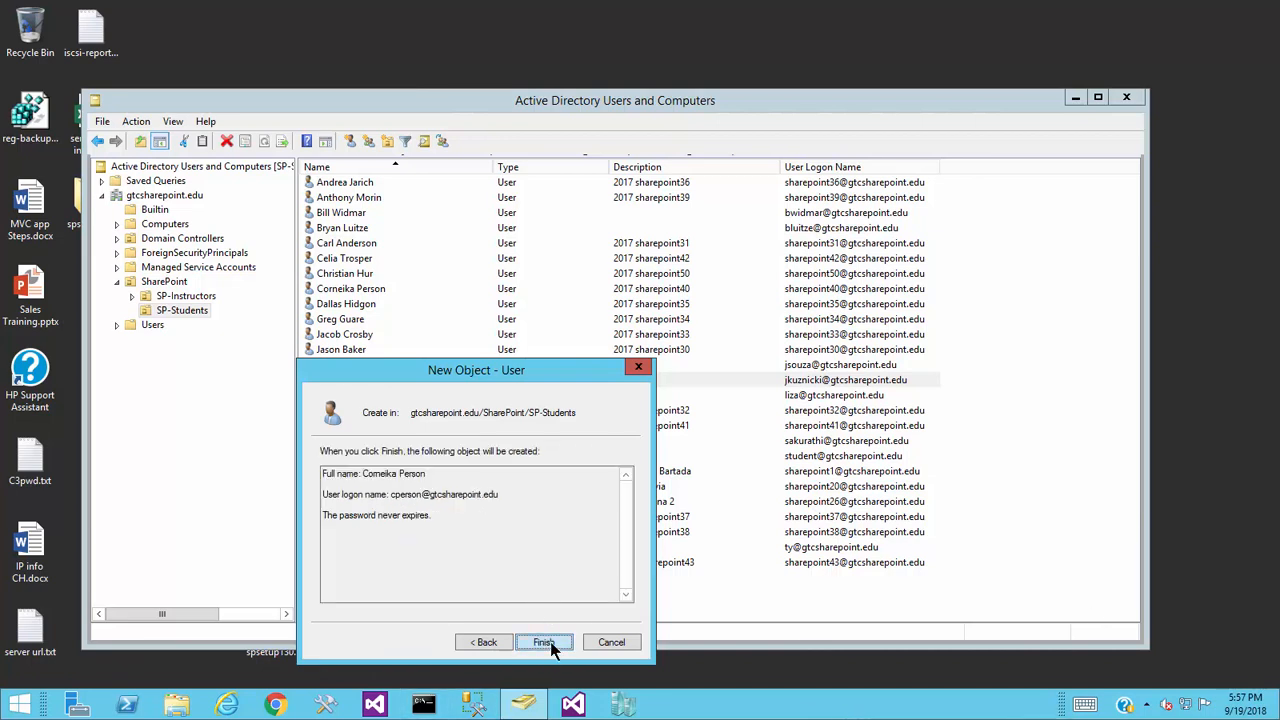
{"action": "left_click", "coordinate": [548, 643]}
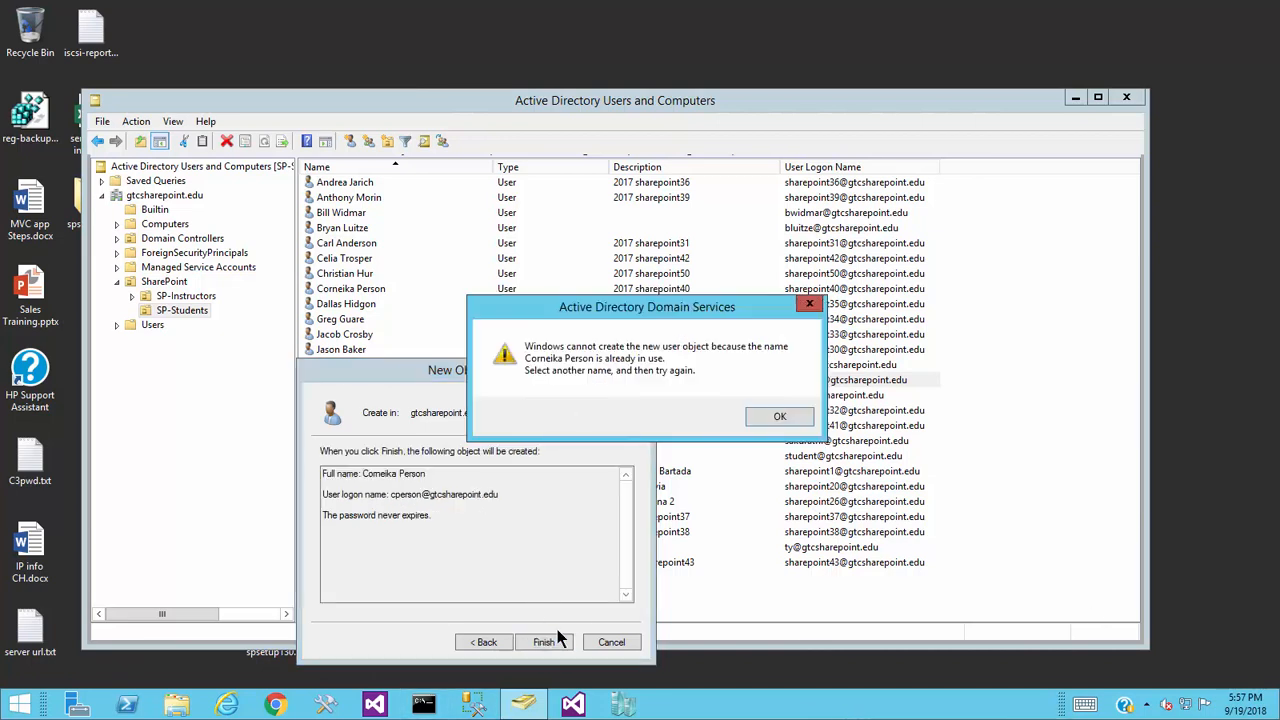
{"action": "left_click", "coordinate": [786, 423]}
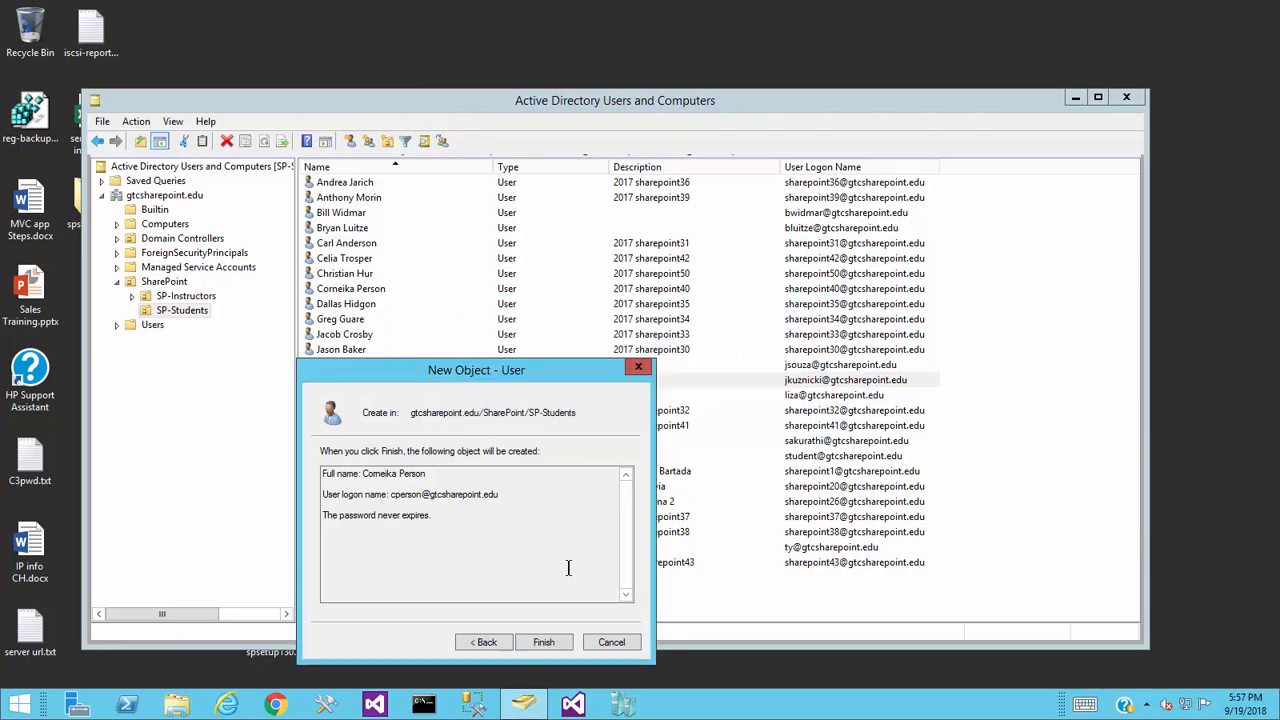
- Shorten the second student's first name to the initial C and create the account
{"action": "left_click", "coordinate": [472, 640]}
{"action": "left_click", "coordinate": [484, 641]}
{"action": "left_click", "coordinate": [482, 455]}
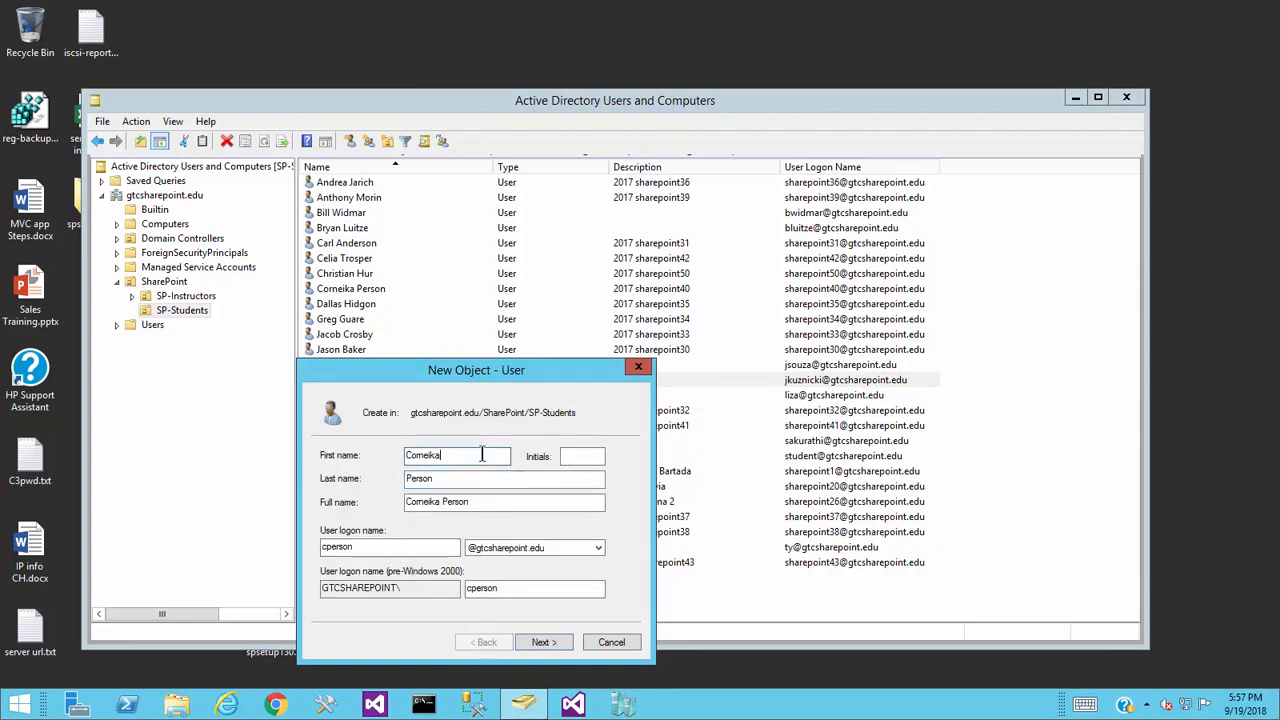
{"action": "key", "text": "BackSpace"}
{"action": "key", "text": "BackSpace"}
{"action": "key", "text": "BackSpace"}
{"action": "key", "text": "BackSpace"}
{"action": "key", "text": "BackSpace"}
{"action": "key", "text": "BackSpace"}
{"action": "key", "text": "BackSpace"}
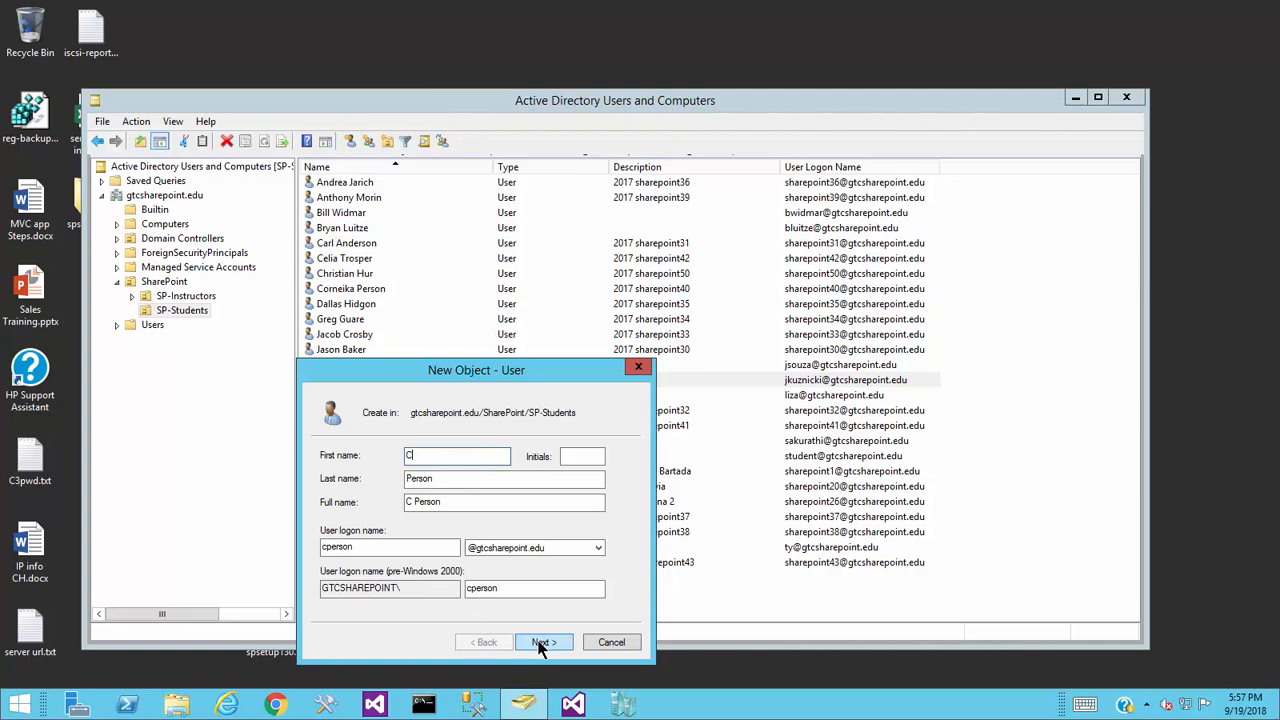
{"action": "left_click", "coordinate": [540, 644]}
{"action": "left_click", "coordinate": [540, 644]}
{"action": "left_click", "coordinate": [540, 644]}
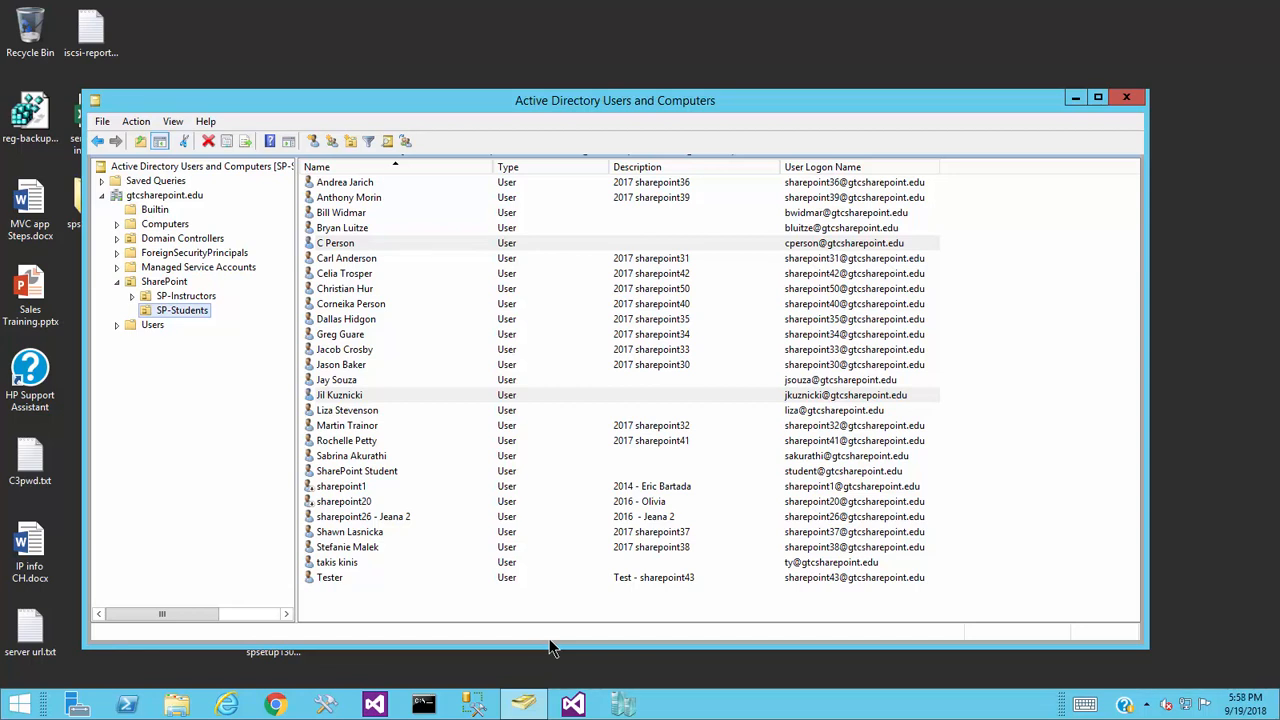
- Open an existing student's Properties and view its Address and Account tabs
{"action": "double_click", "coordinate": [372, 396]}
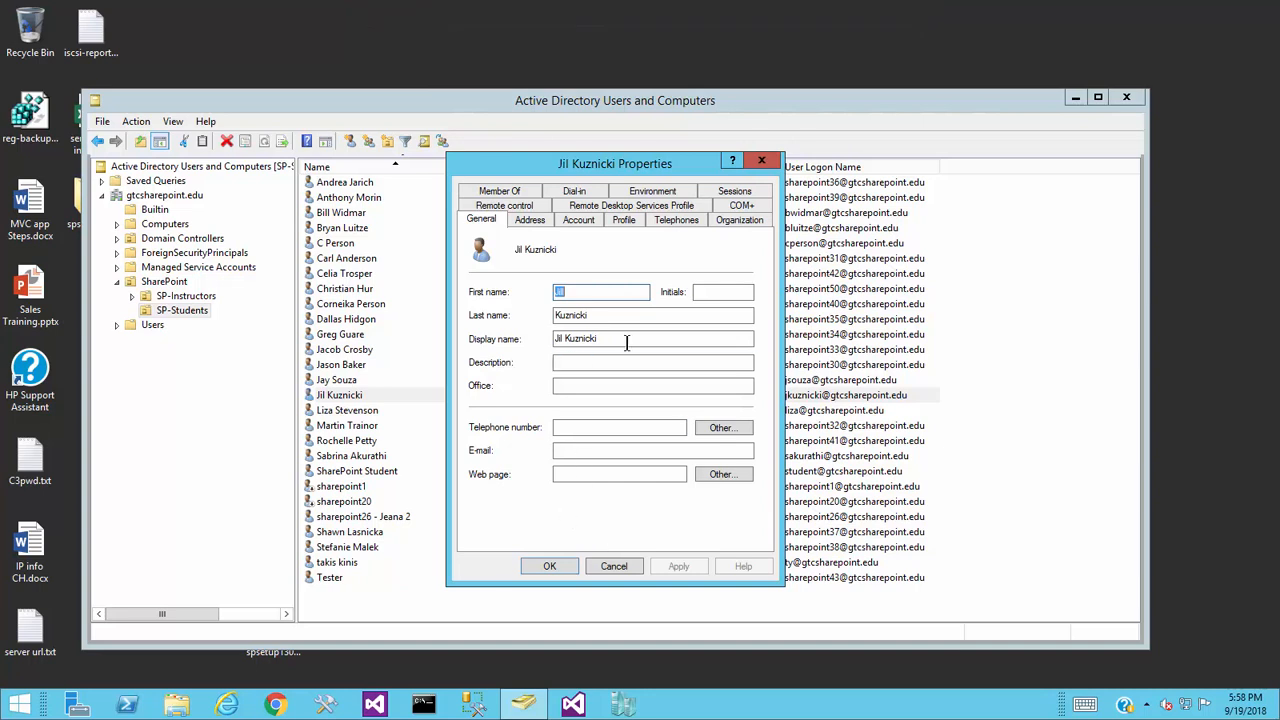
{"action": "left_click", "coordinate": [528, 220]}
{"action": "left_click", "coordinate": [568, 220]}
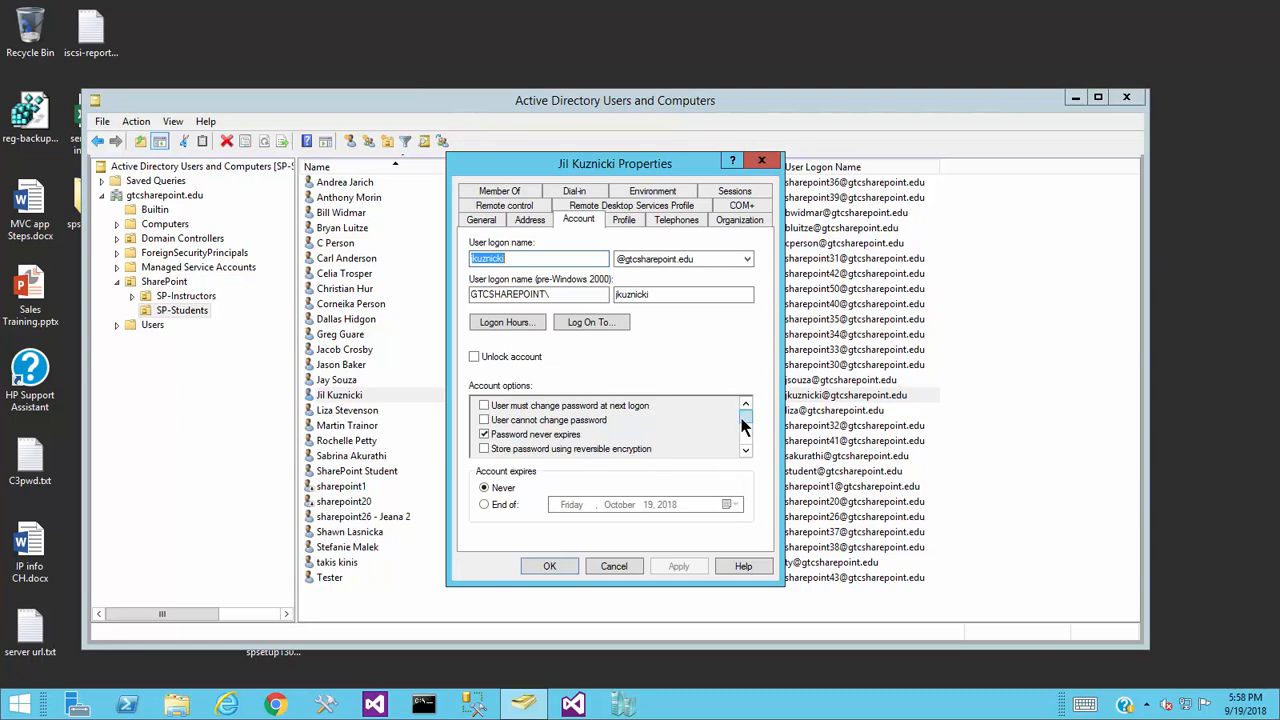
- Scroll through the Account options list, then view the student's Profile tab
{"action": "left_click_drag", "start_coordinate": [742, 418], "coordinate": [743, 432]}
{"action": "left_click", "coordinate": [745, 451]}
{"action": "left_click", "coordinate": [745, 451]}
{"action": "left_click", "coordinate": [745, 451]}
{"action": "left_click", "coordinate": [745, 451]}
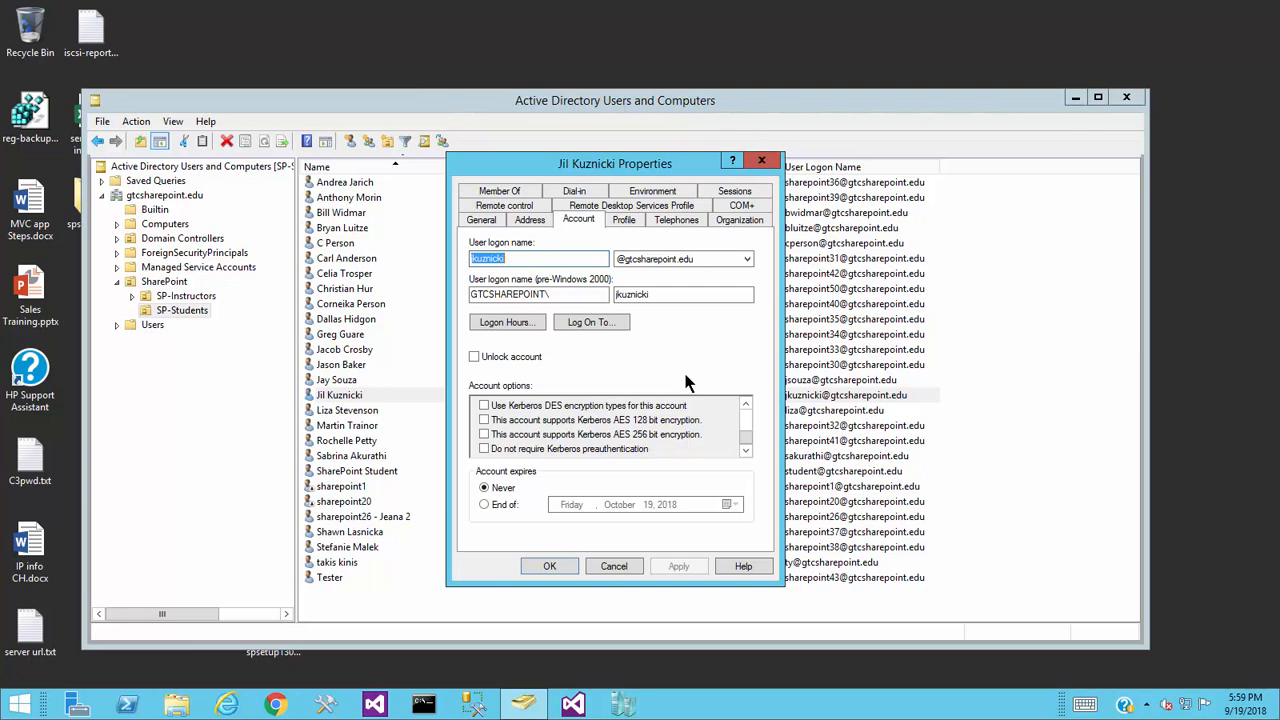
{"action": "left_click", "coordinate": [626, 220]}
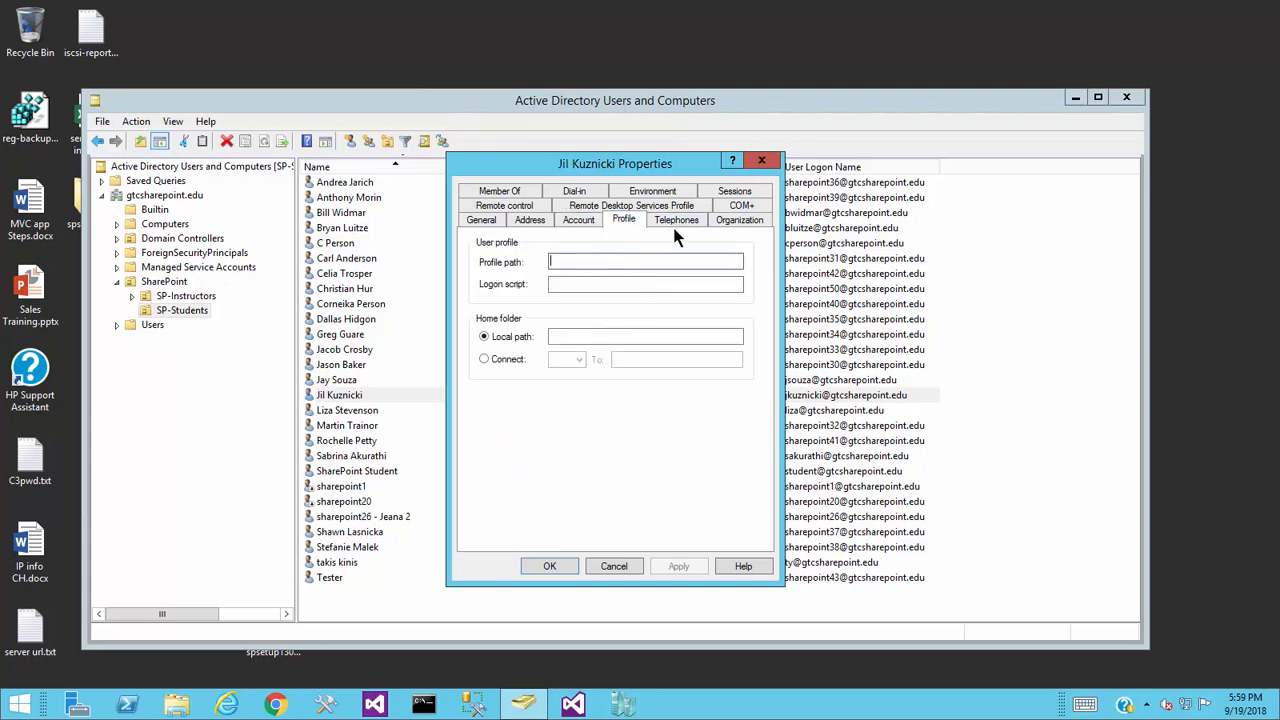
- Review the Telephones, Organization, Remote control, Remote Desktop Services Profile and COM+ tabs
{"action": "left_click", "coordinate": [676, 224]}
{"action": "left_click", "coordinate": [739, 220]}
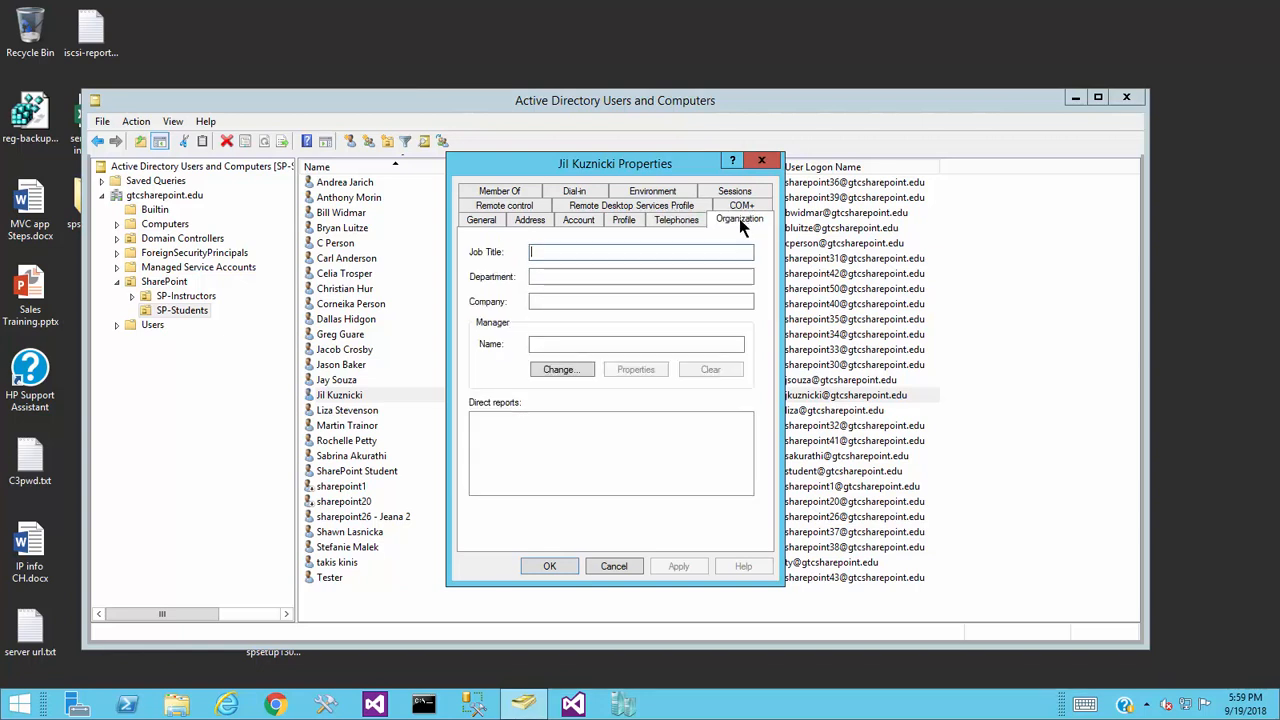
{"action": "left_click", "coordinate": [502, 207]}
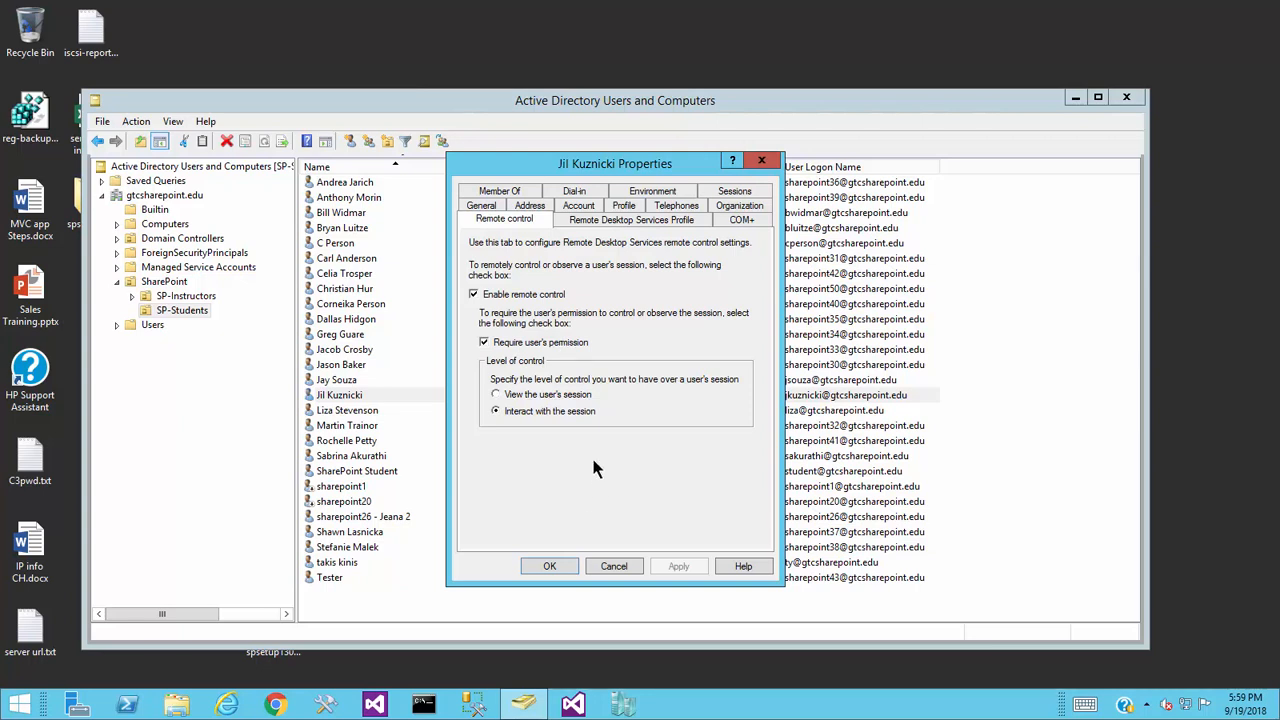
{"action": "left_click", "coordinate": [664, 221]}
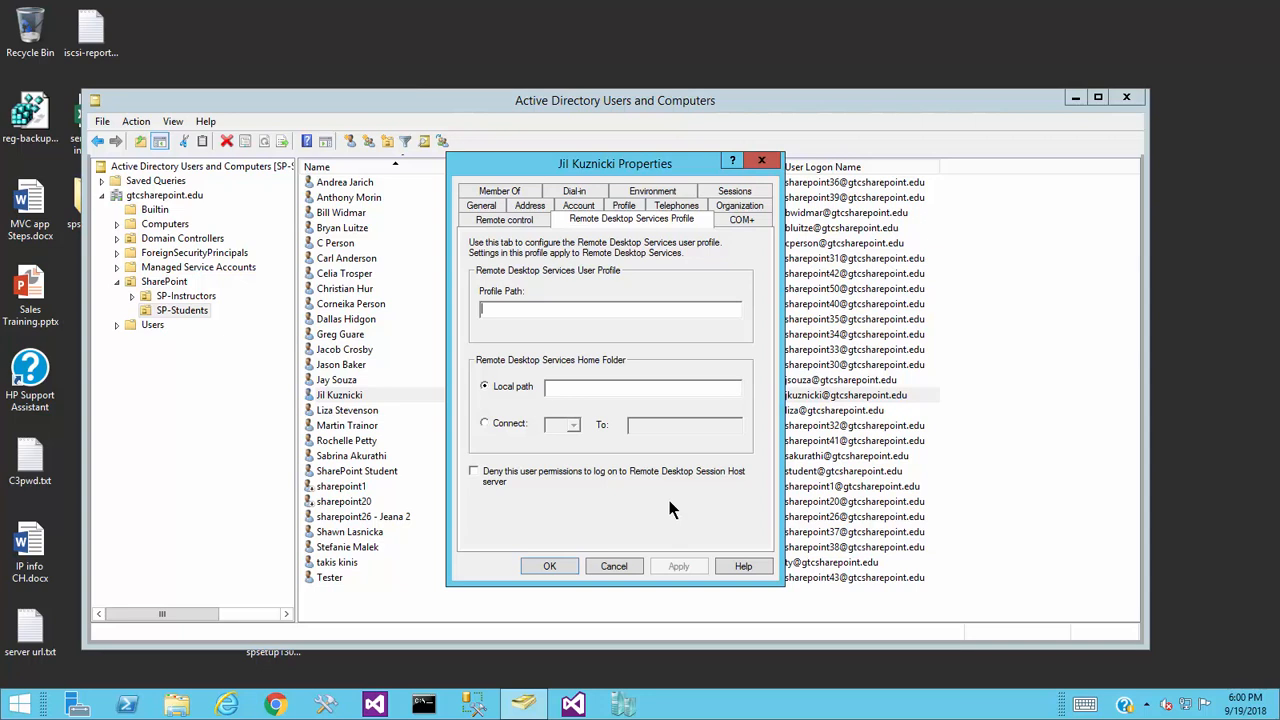
{"action": "left_click", "coordinate": [740, 220]}
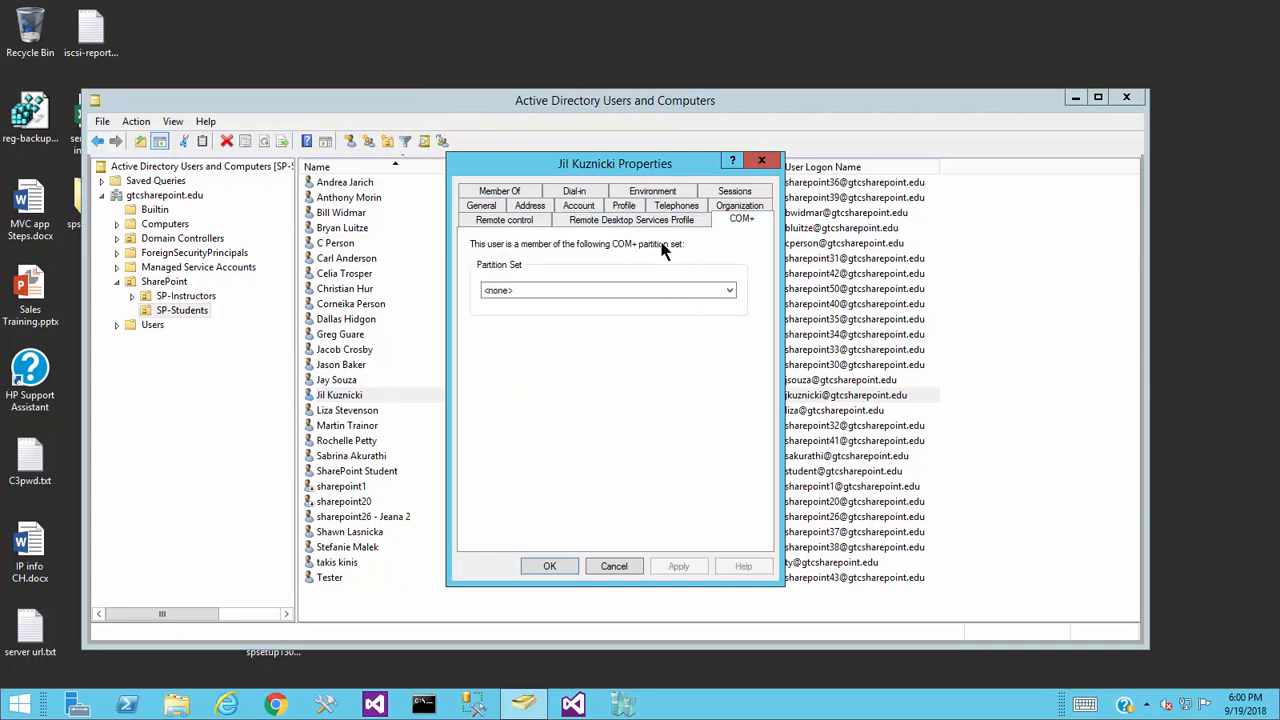
- Review the Member Of, Dial-in, Environment and Sessions tabs, then close the Properties dialog
{"action": "left_click", "coordinate": [516, 192]}
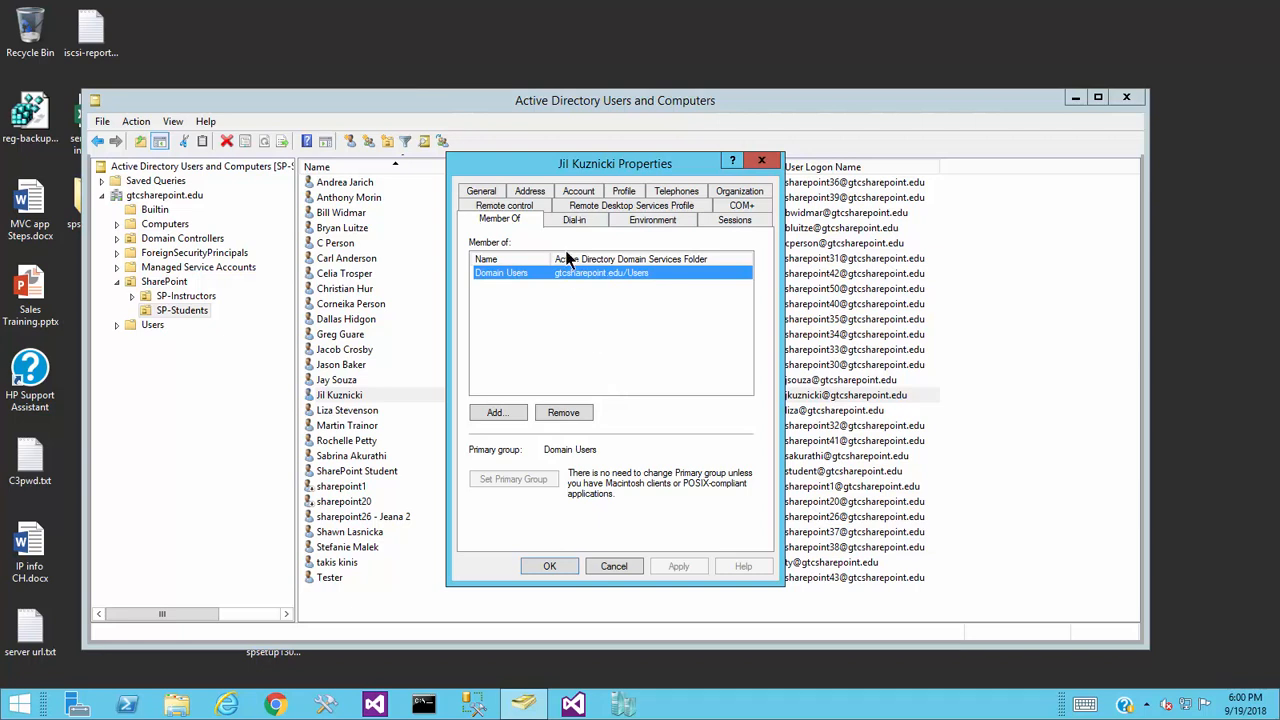
{"action": "left_click", "coordinate": [590, 220]}
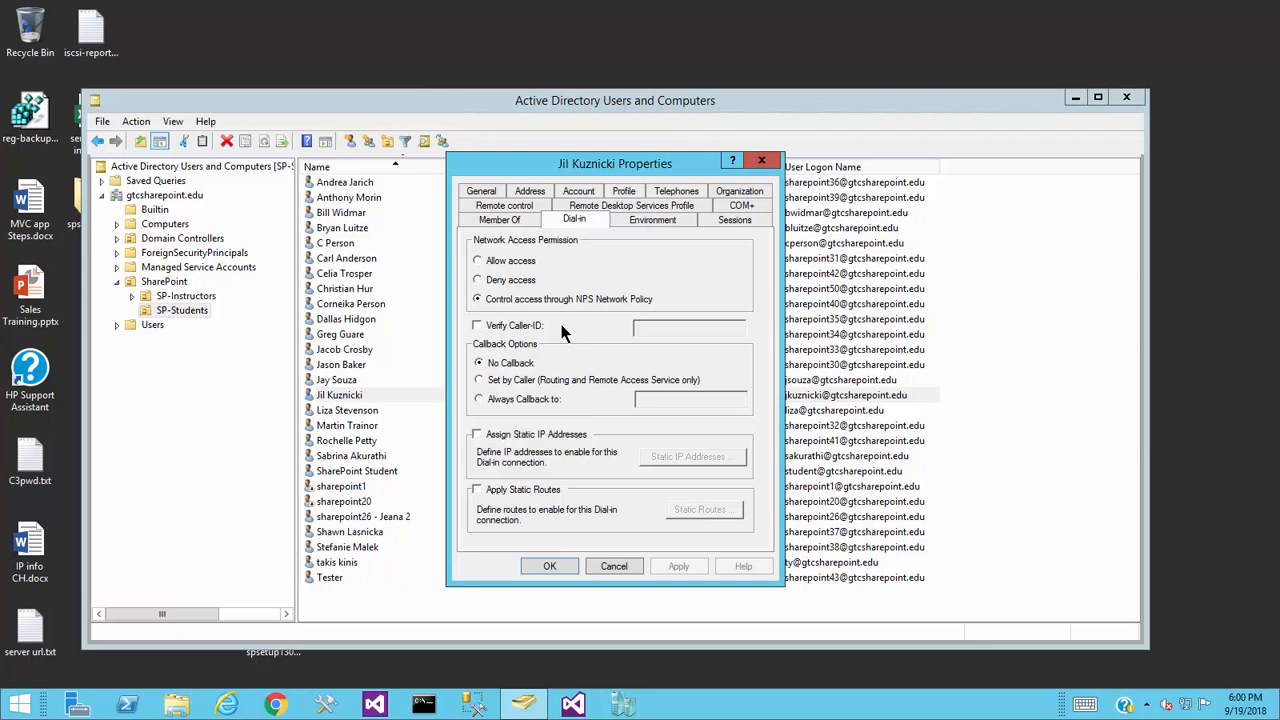
{"action": "left_click", "coordinate": [650, 226]}
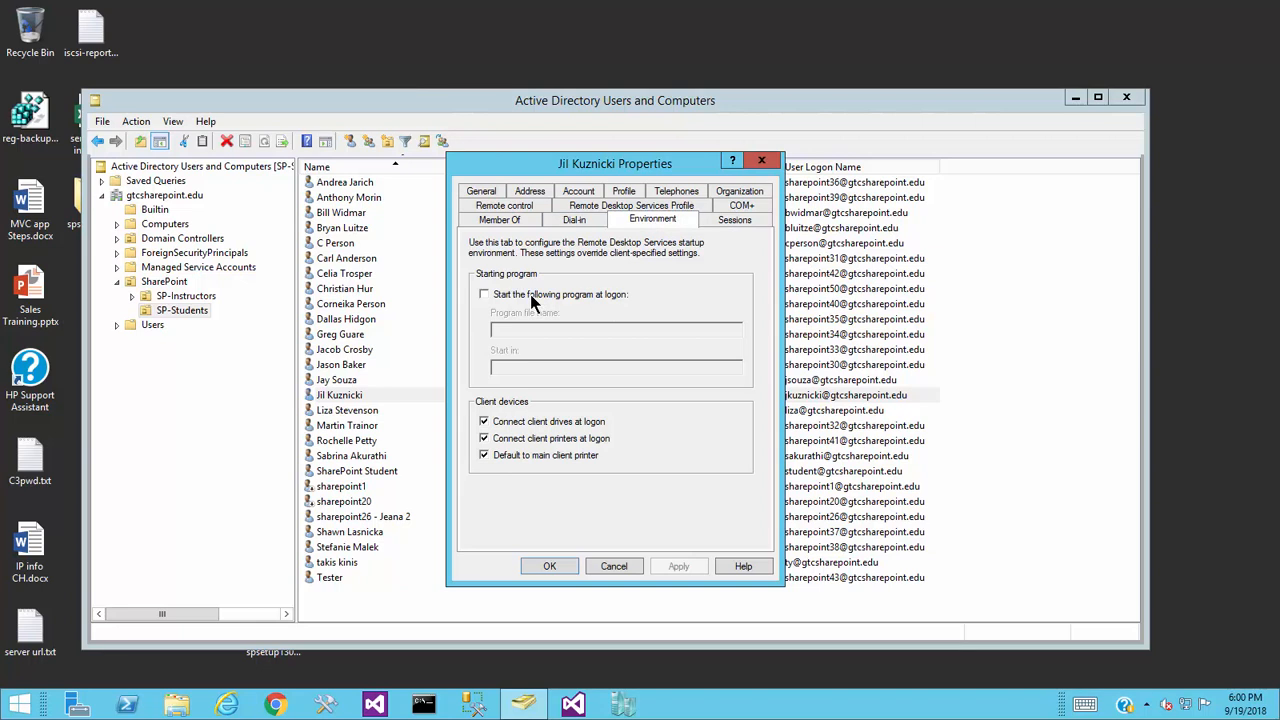
{"action": "left_click", "coordinate": [739, 225]}
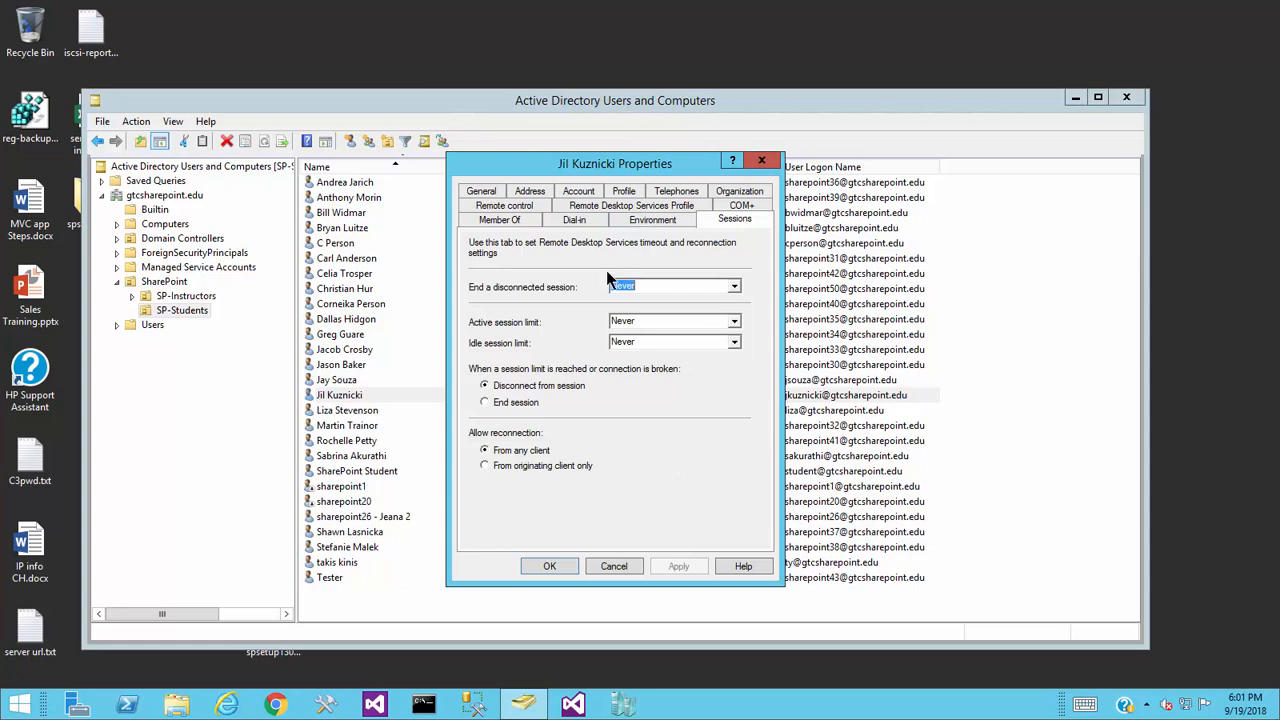
{"action": "left_click", "coordinate": [761, 160]}
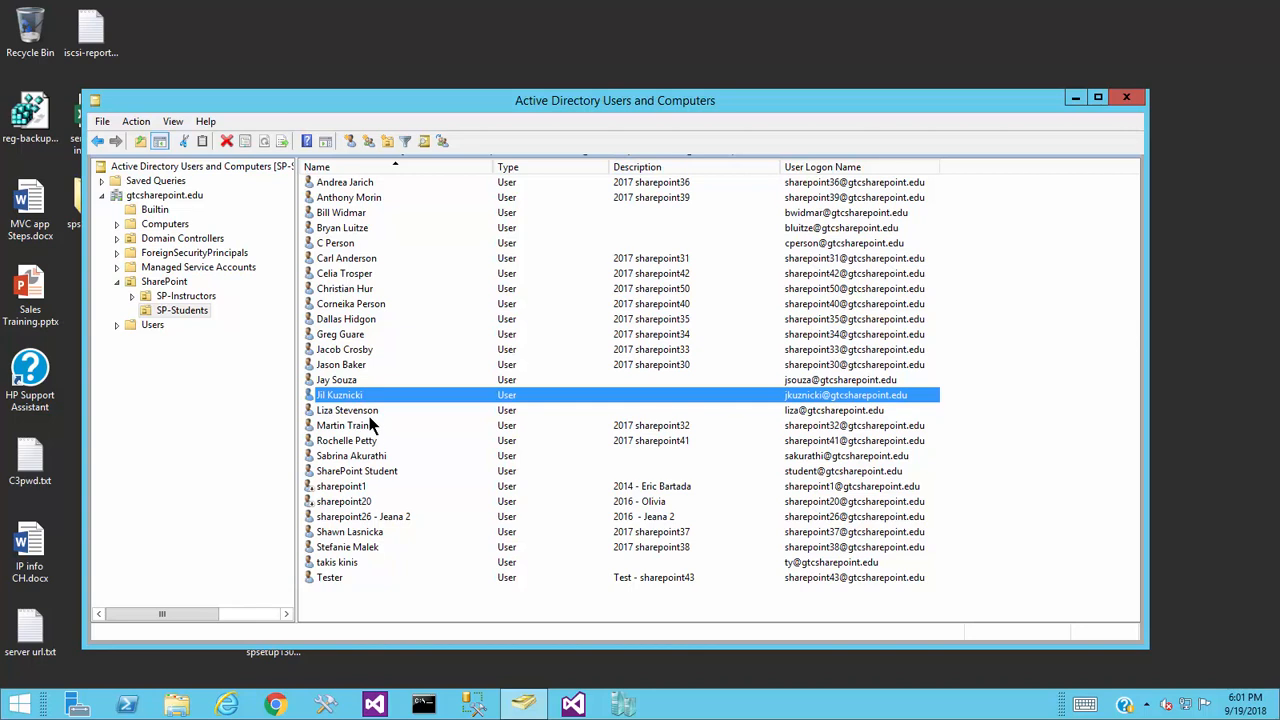
{"action": "double_click", "coordinate": [340, 563]}
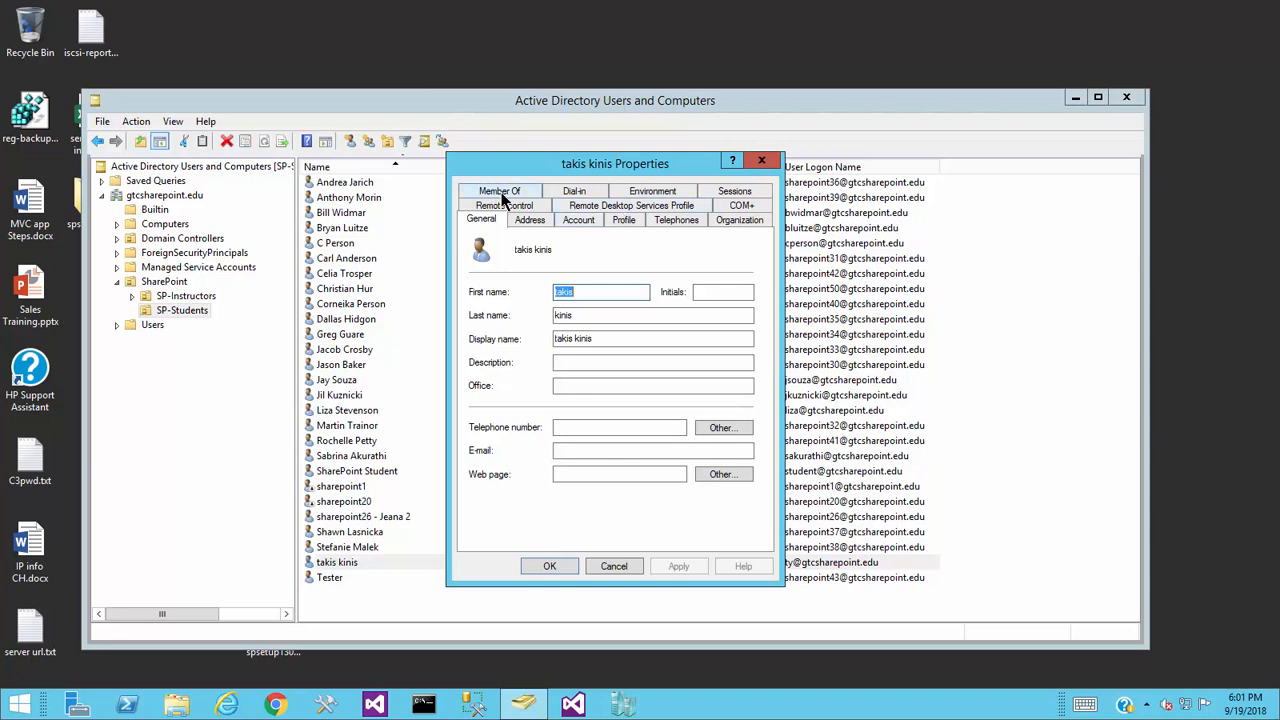
{"action": "left_click", "coordinate": [501, 195]}
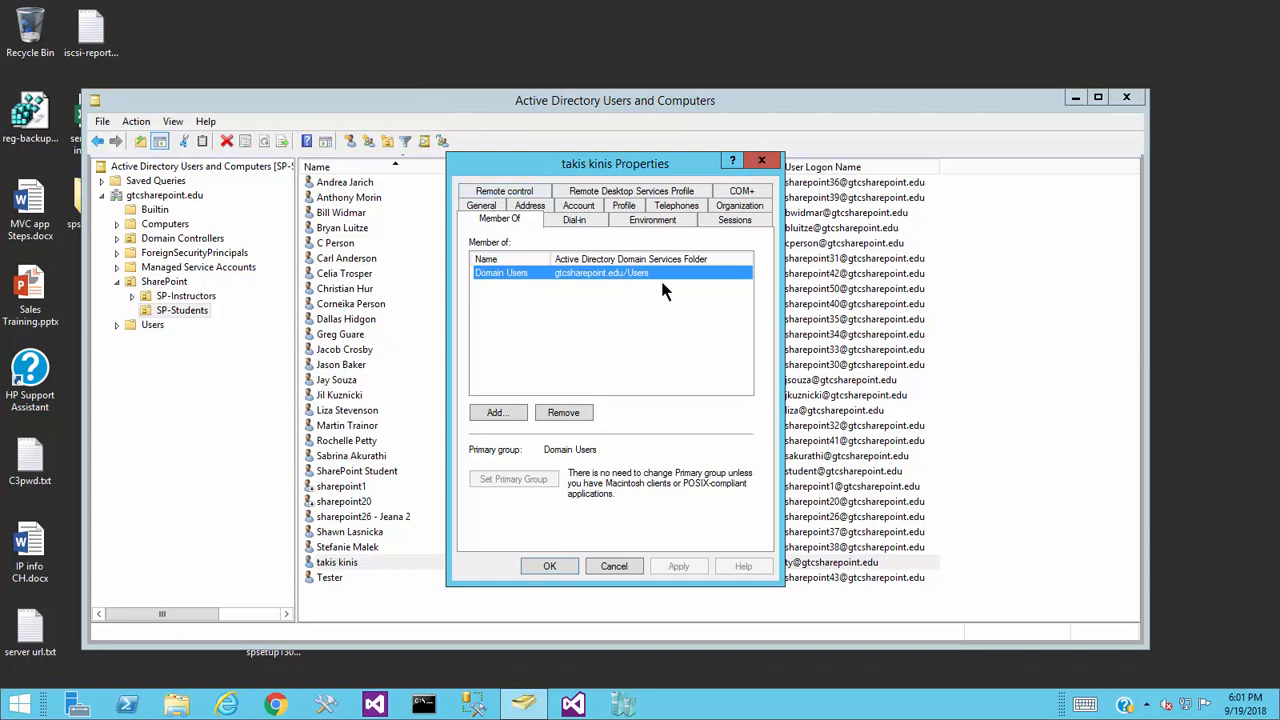
{"action": "left_click", "coordinate": [615, 566]}
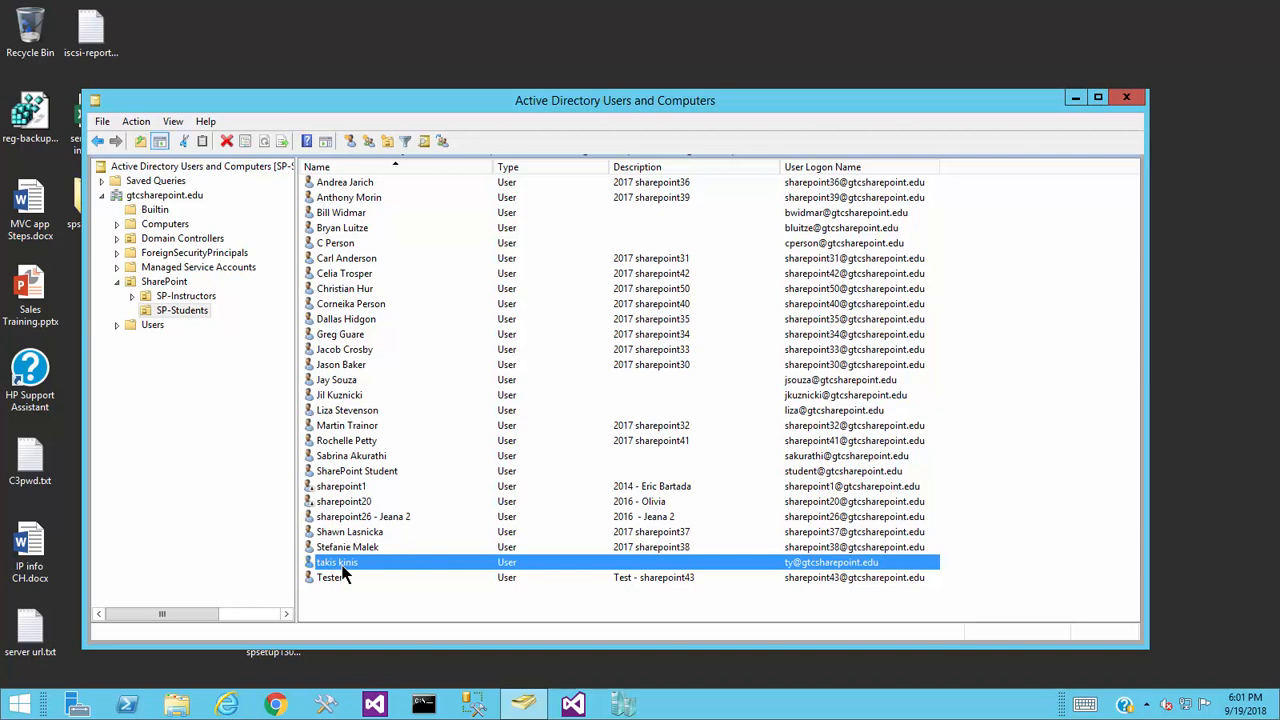
- Review another student's group memberships and Log On To workstation settings, then close without changes
{"action": "double_click", "coordinate": [331, 518]}
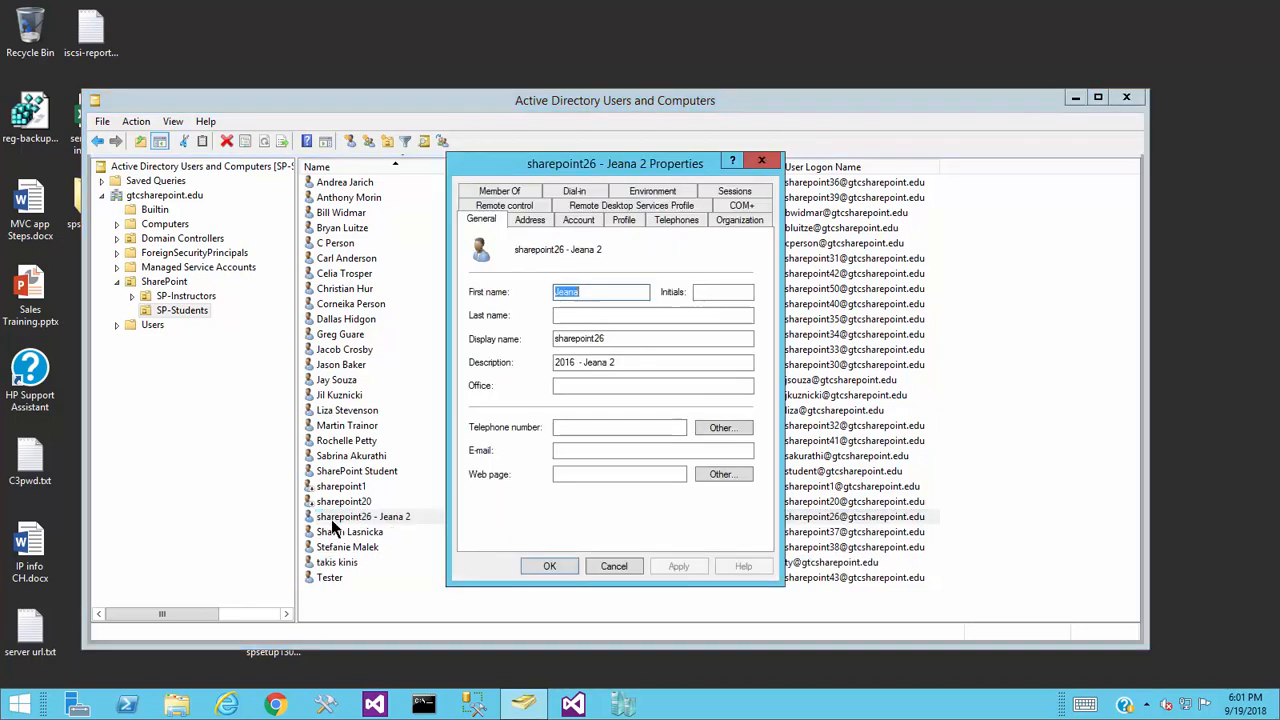
{"action": "left_click", "coordinate": [523, 190]}
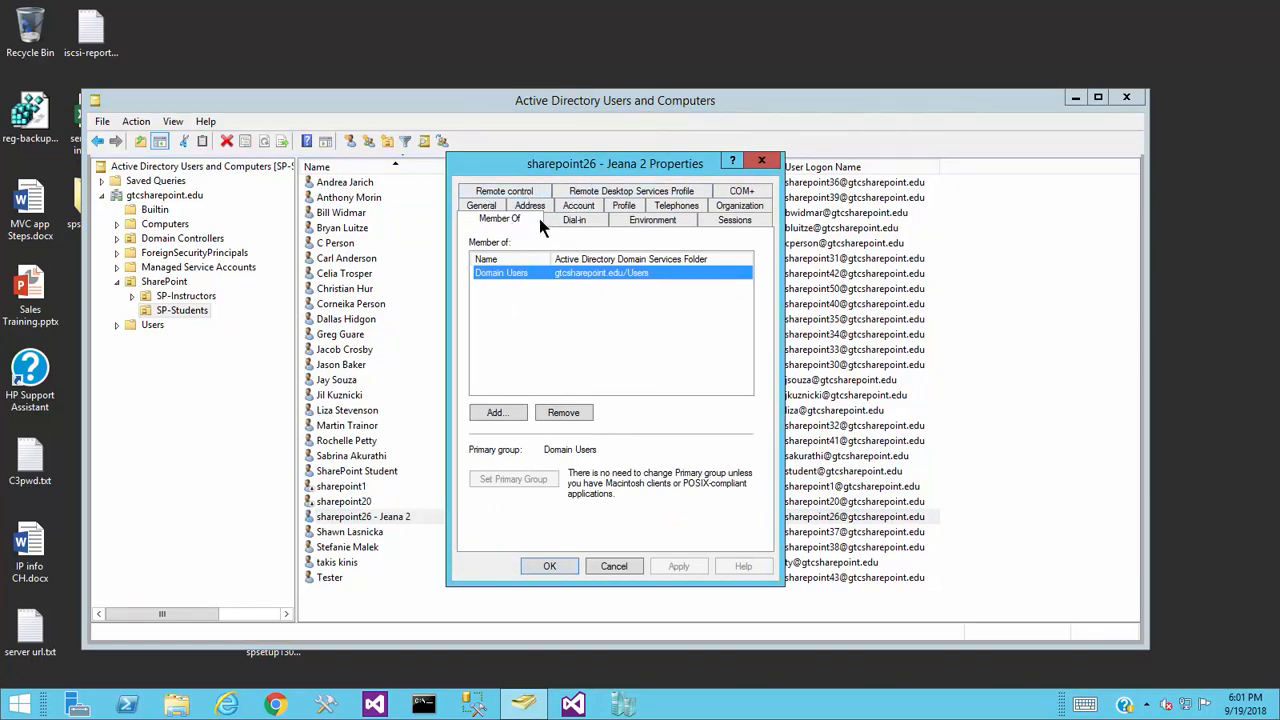
{"action": "left_click", "coordinate": [493, 208]}
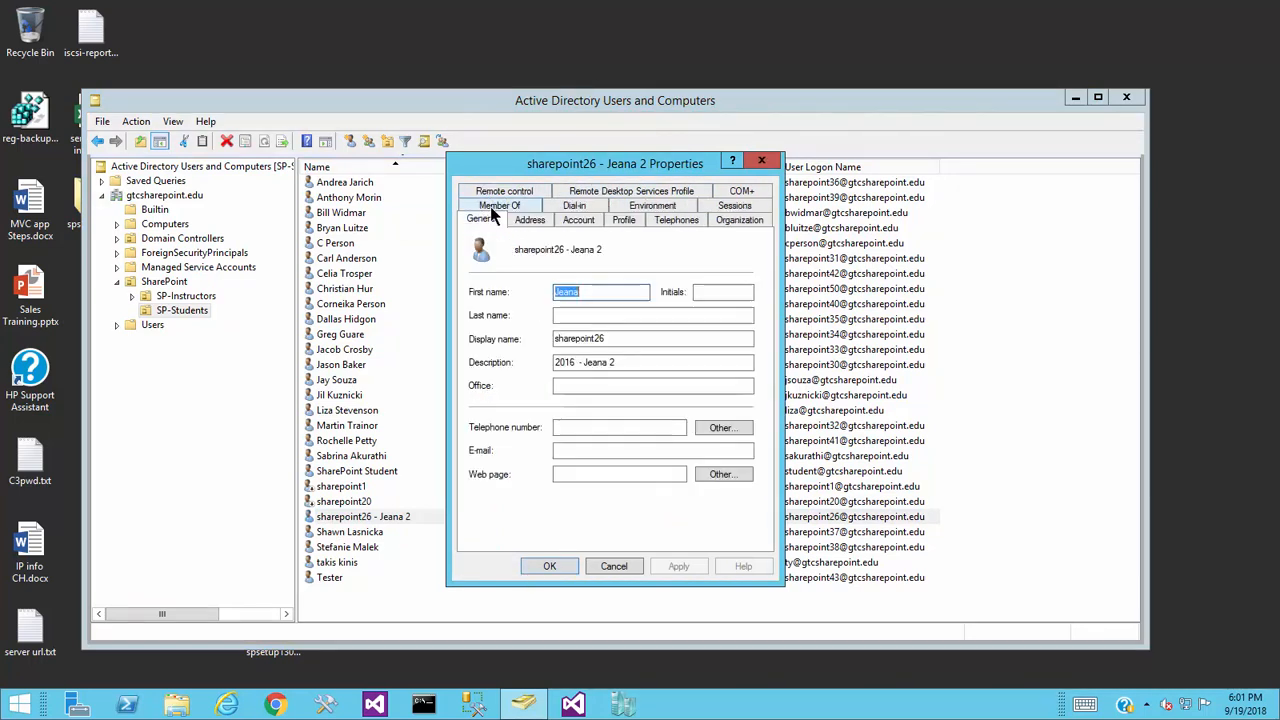
{"action": "left_click", "coordinate": [578, 222]}
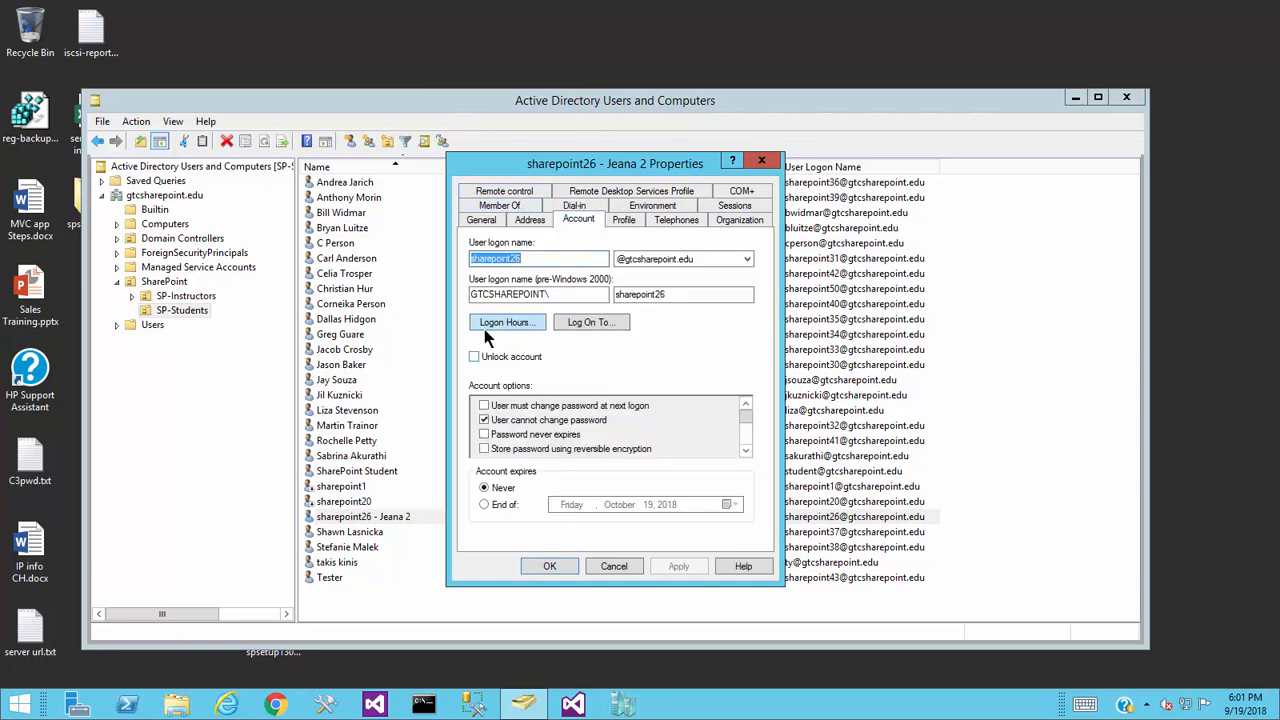
{"action": "left_click", "coordinate": [589, 323]}
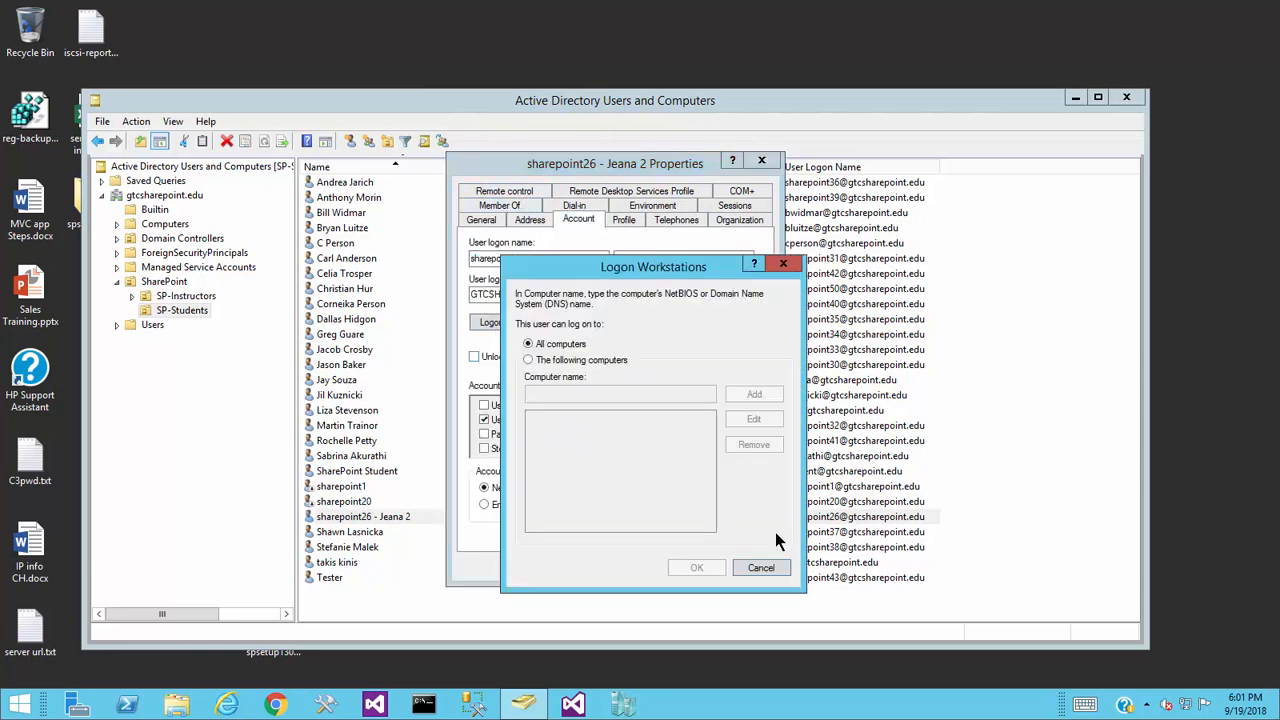
{"action": "left_click", "coordinate": [772, 568]}
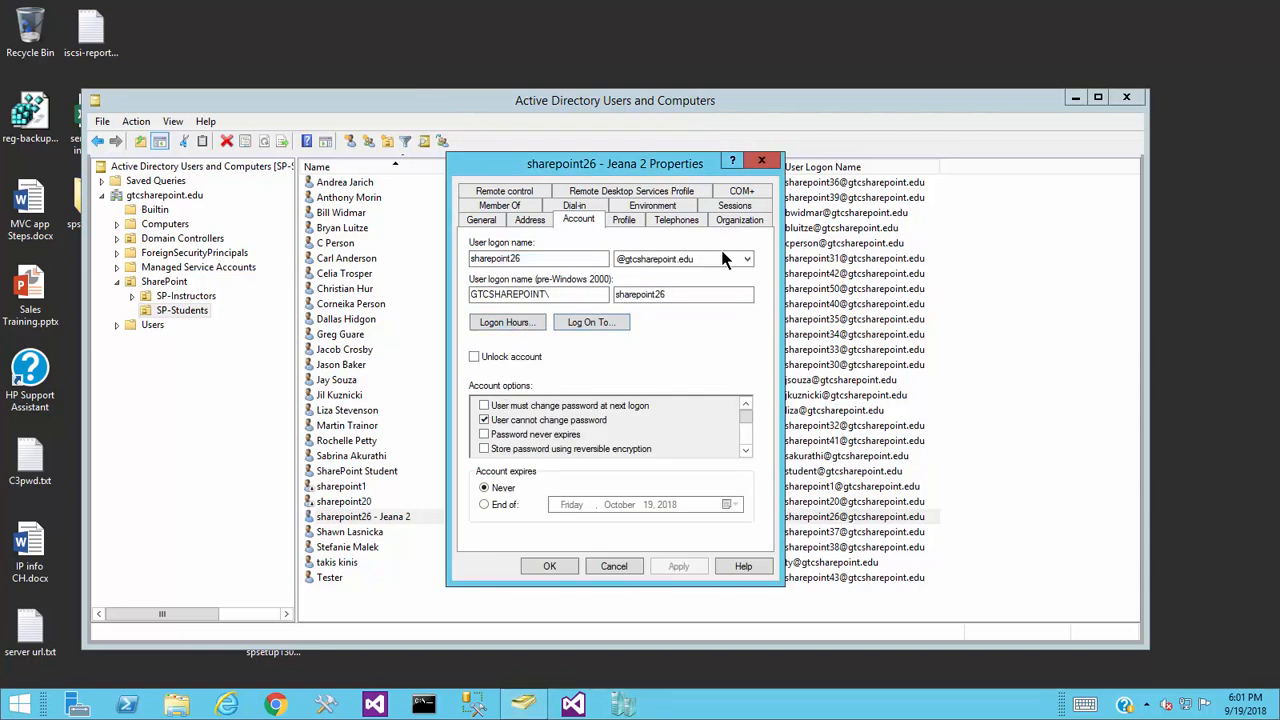
{"action": "left_click", "coordinate": [762, 162]}
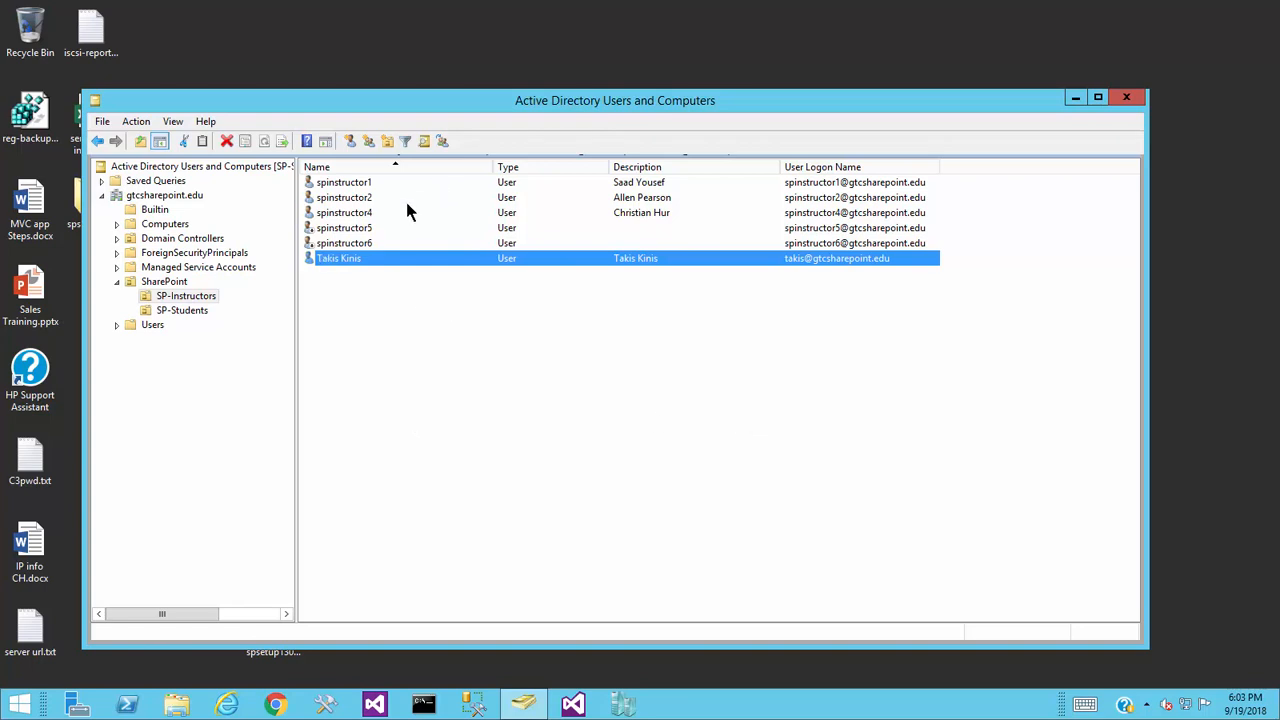
- Show the instructor's memberships (Administrators, Domain Users, WSS_ADMIN_WPG, WSS_WPG) and widen the Name column
{"action": "double_click", "coordinate": [349, 262]}
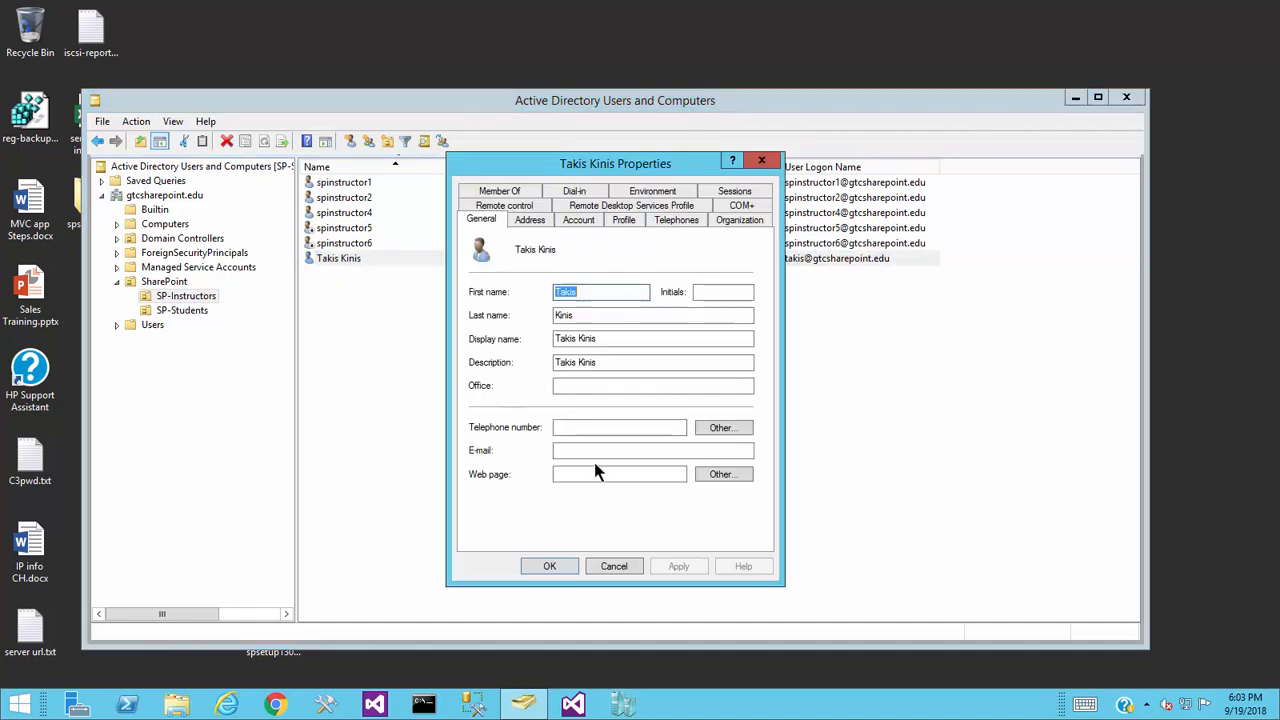
{"action": "left_click", "coordinate": [499, 191]}
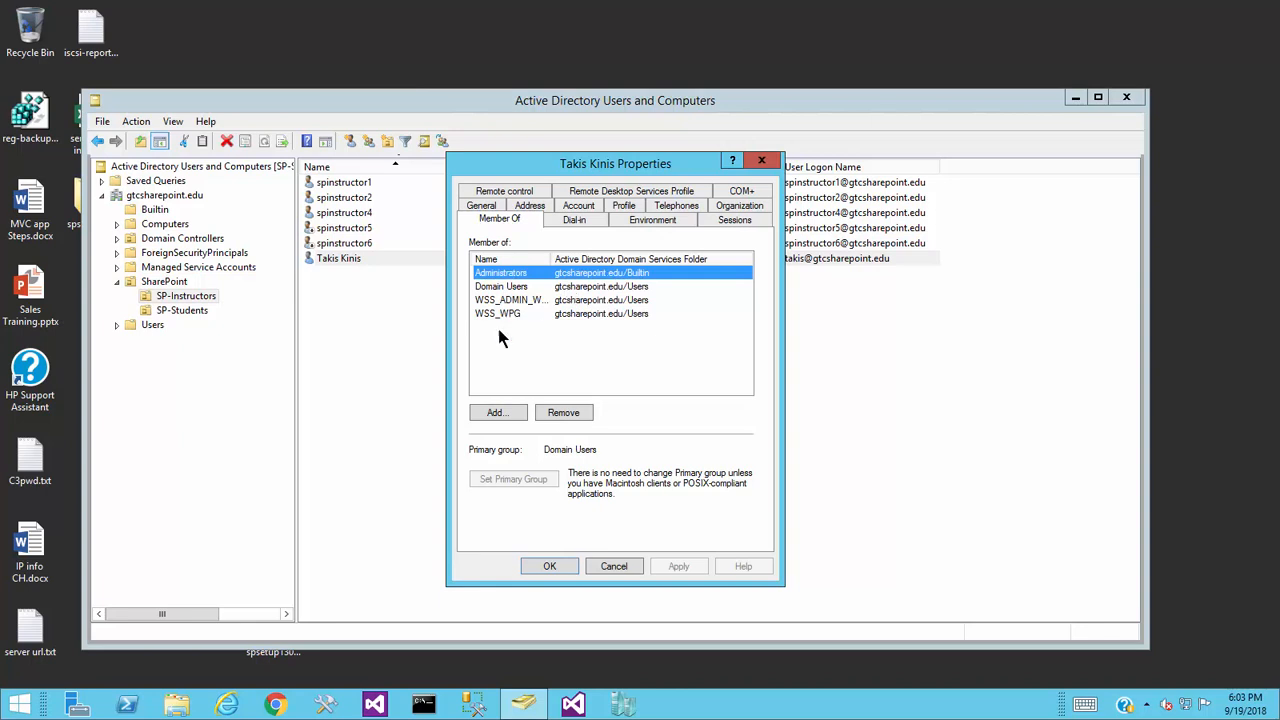
{"action": "left_click_drag", "start_coordinate": [551, 259], "coordinate": [587, 260]}
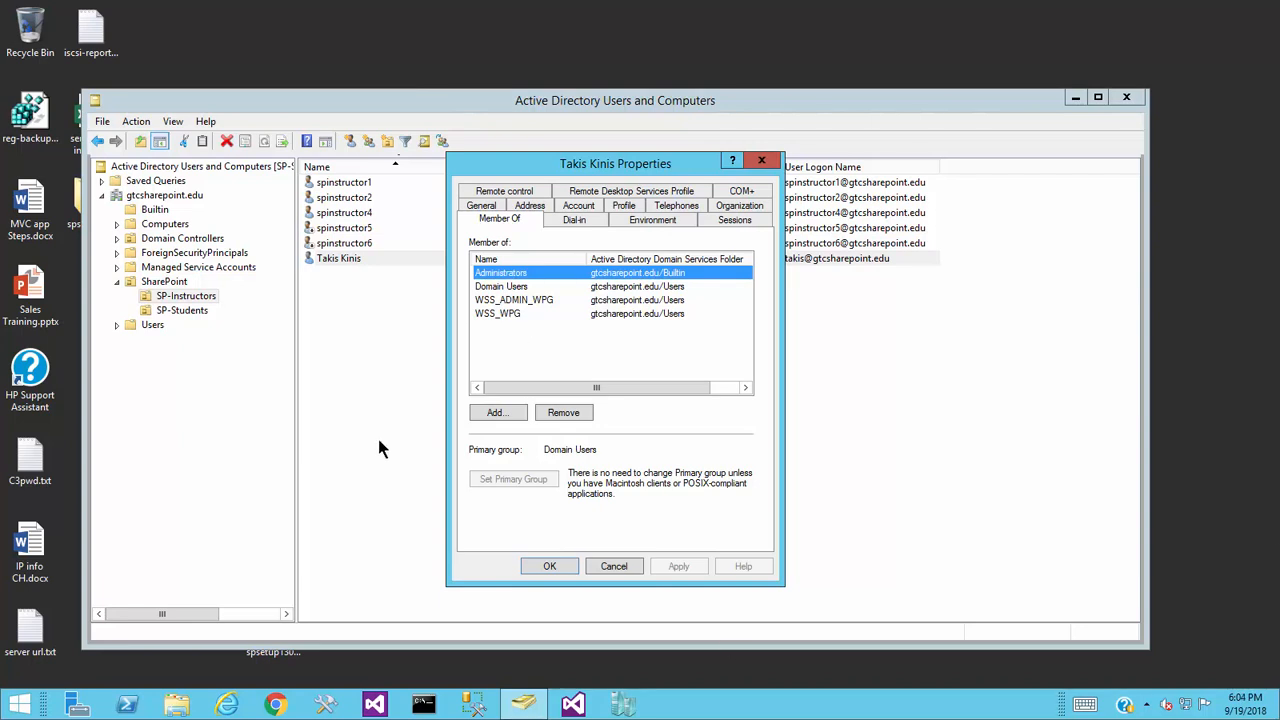
- Close the instructor's properties and start adding groups to a SP-Students student with only Domain Users
{"action": "left_click", "coordinate": [616, 564]}
{"action": "left_click", "coordinate": [192, 312]}
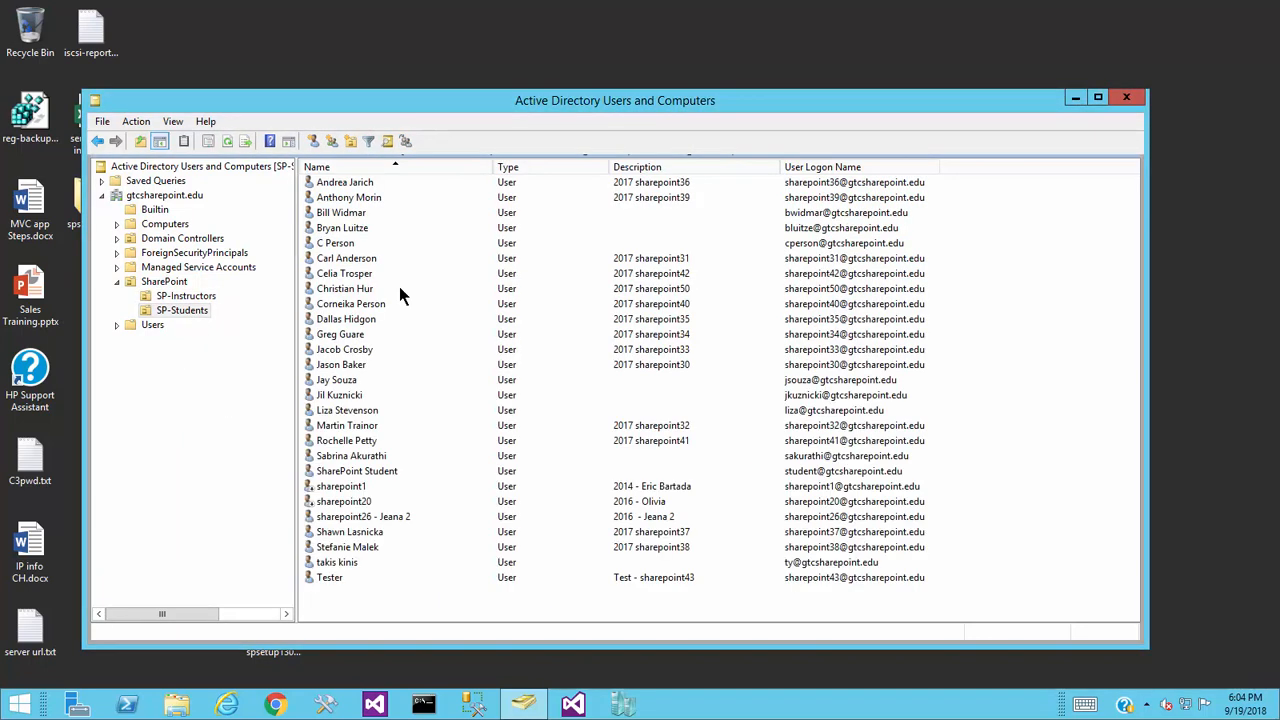
{"action": "double_click", "coordinate": [322, 396]}
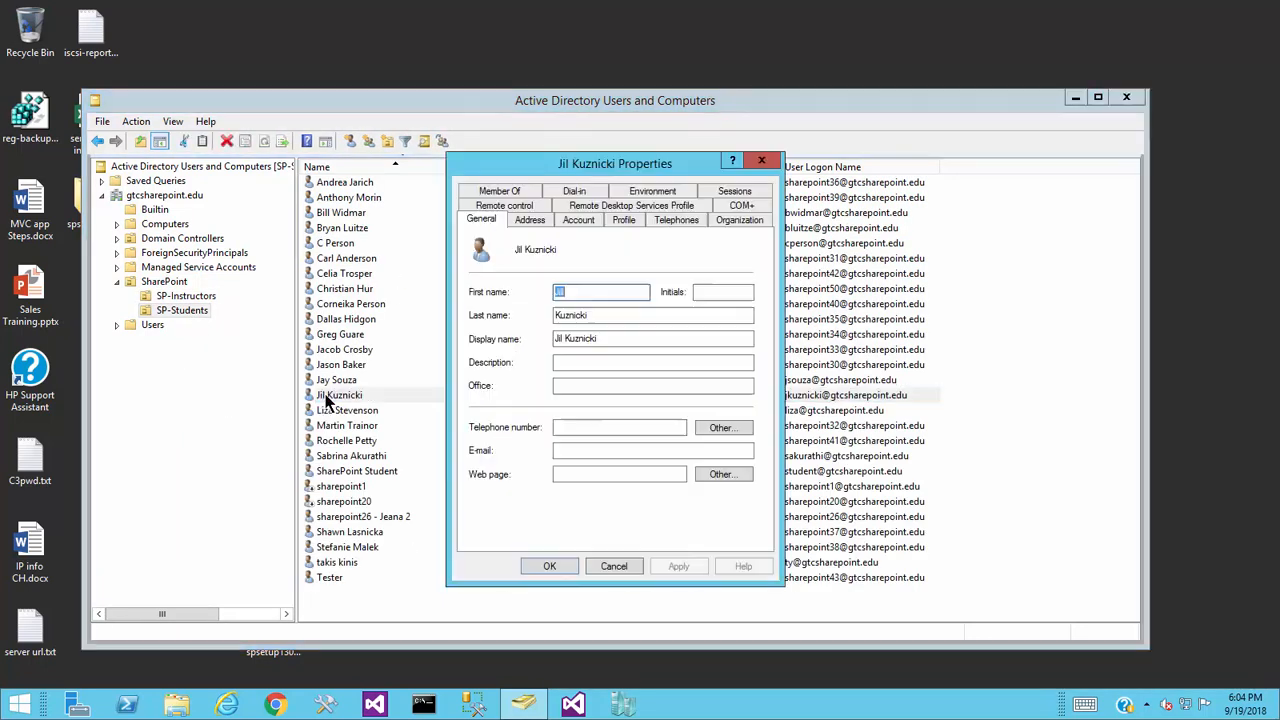
{"action": "left_click", "coordinate": [513, 192]}
{"action": "left_click", "coordinate": [500, 415]}
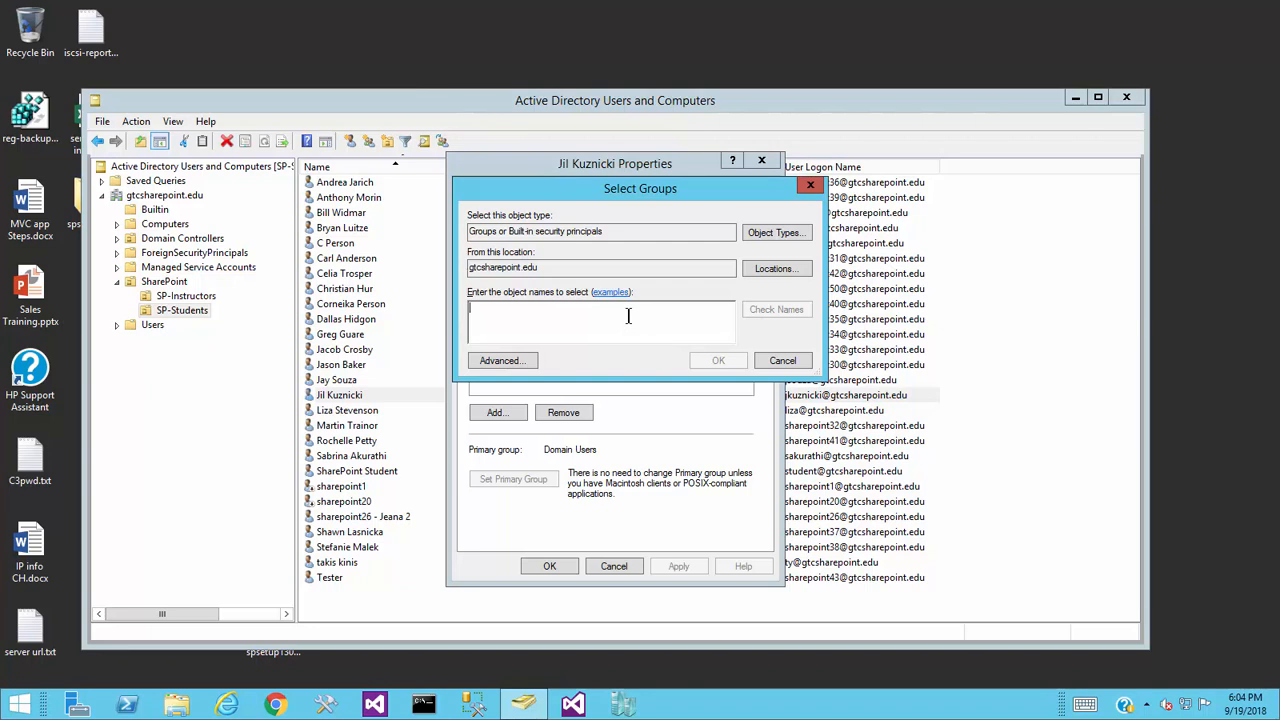
- Resolve 'wss' to both WSS_ADMIN_WPG and WSS_WPG in the Select Groups dialog
{"action": "type", "text": "wss"}
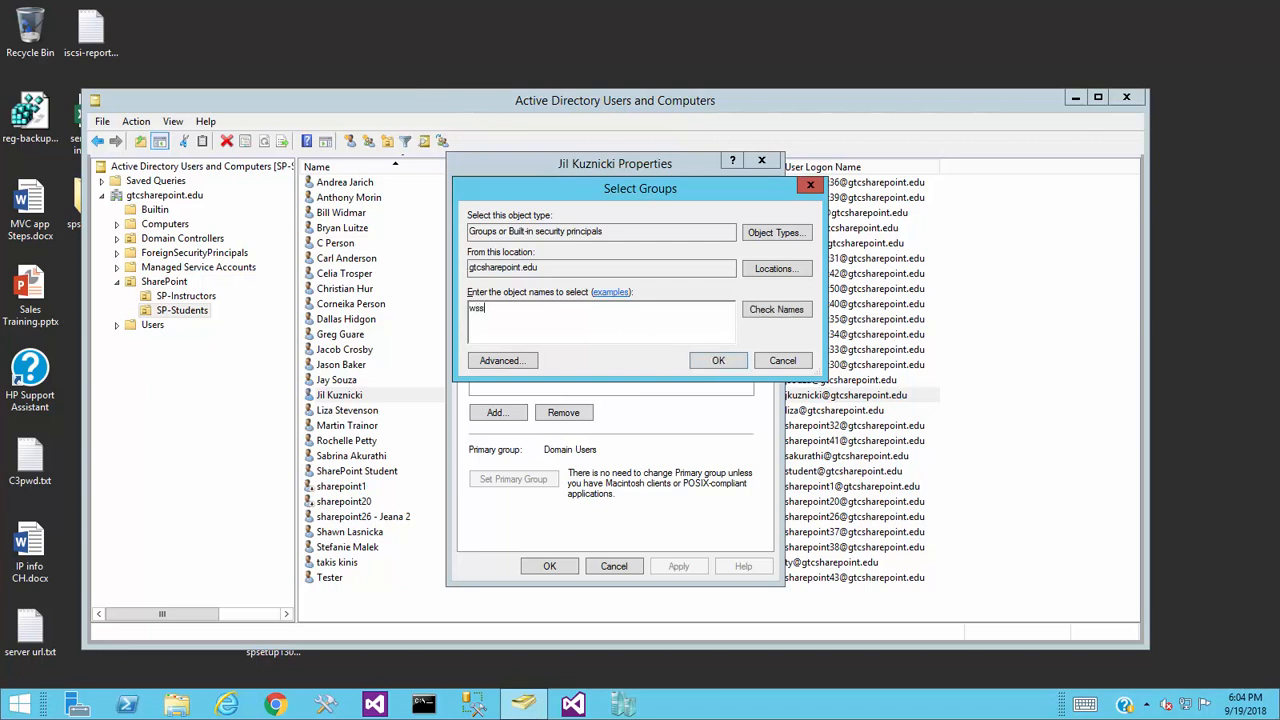
{"action": "left_click", "coordinate": [800, 310]}
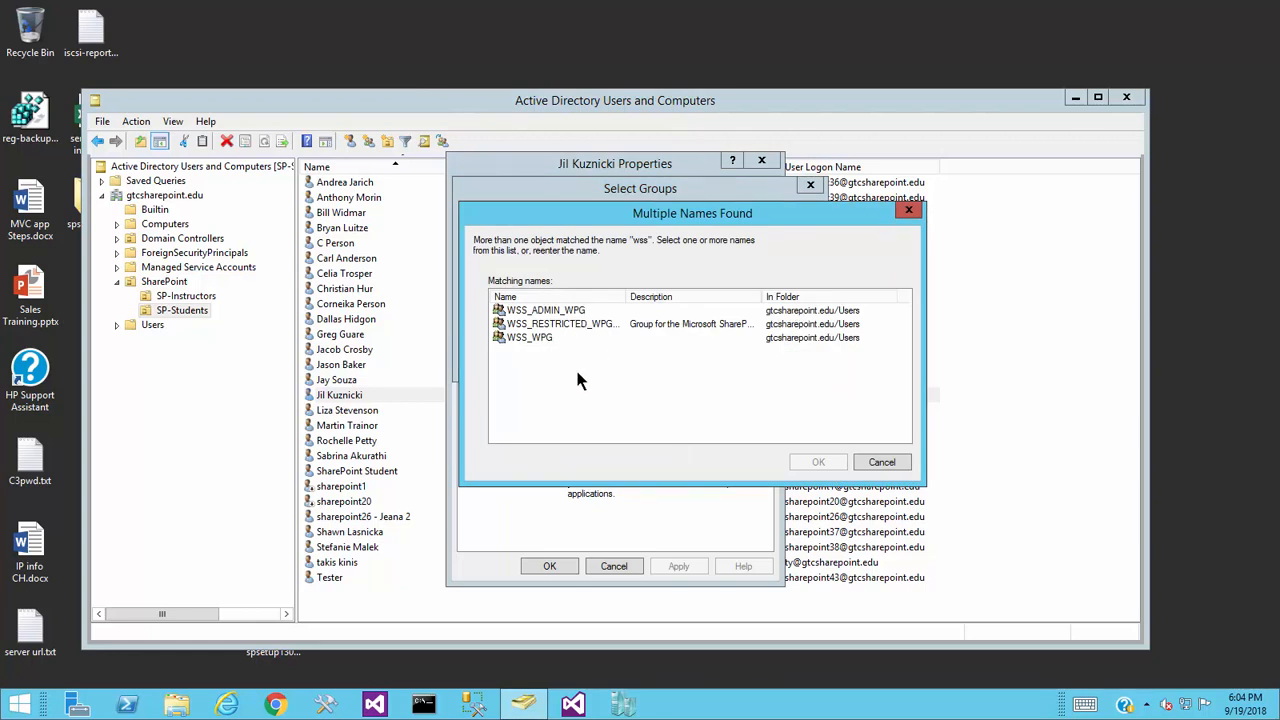
{"action": "left_click_drag", "start_coordinate": [764, 296], "coordinate": [806, 297]}
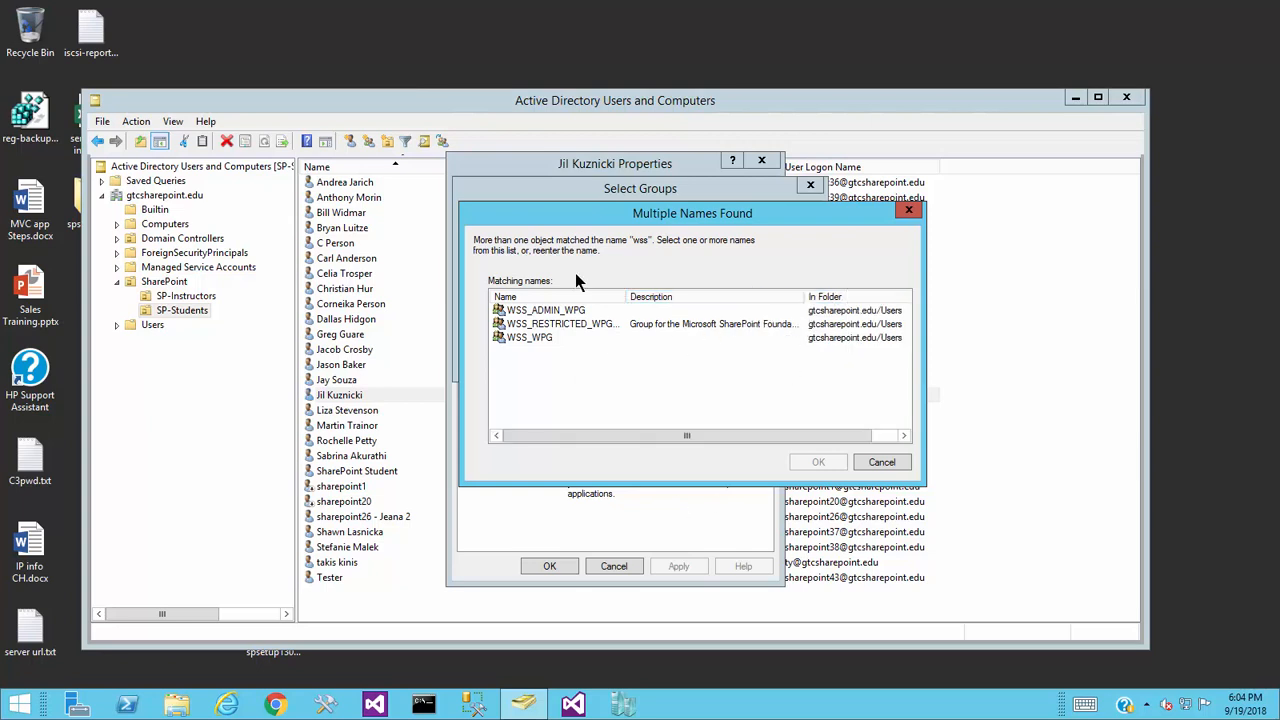
{"action": "left_click", "coordinate": [540, 311]}
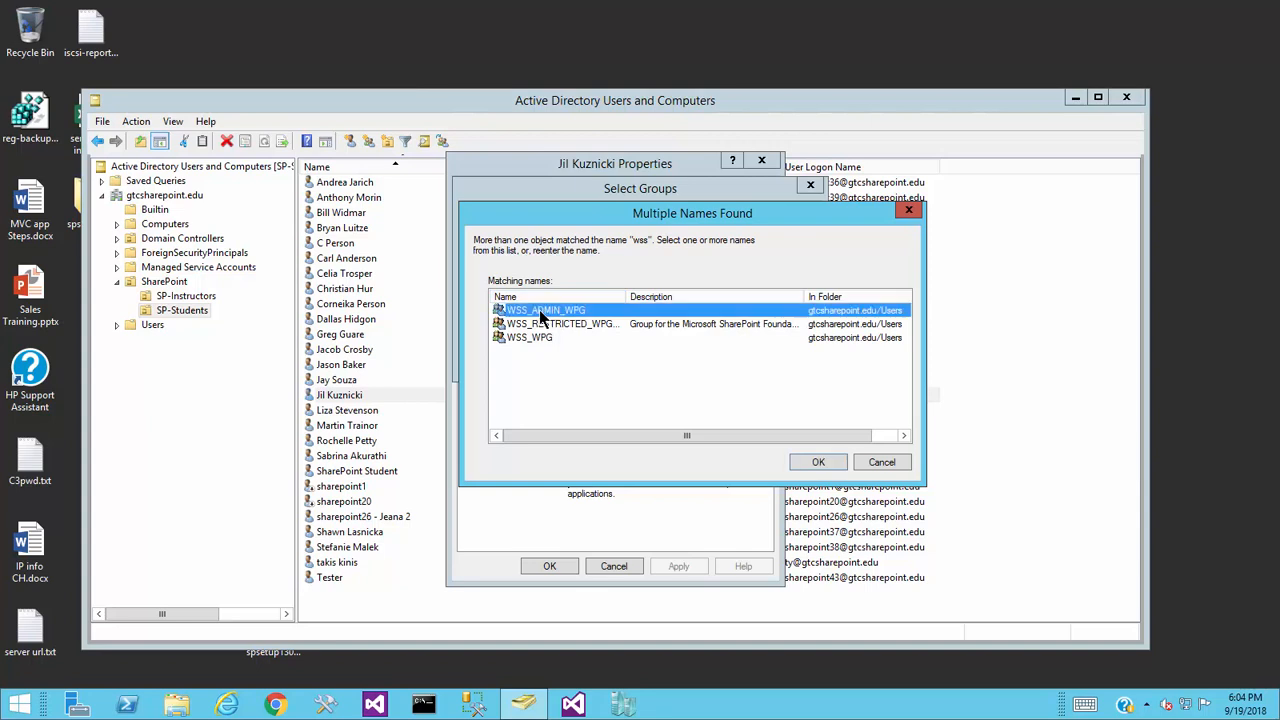
{"action": "left_click", "coordinate": [546, 338], "text": "shift"}
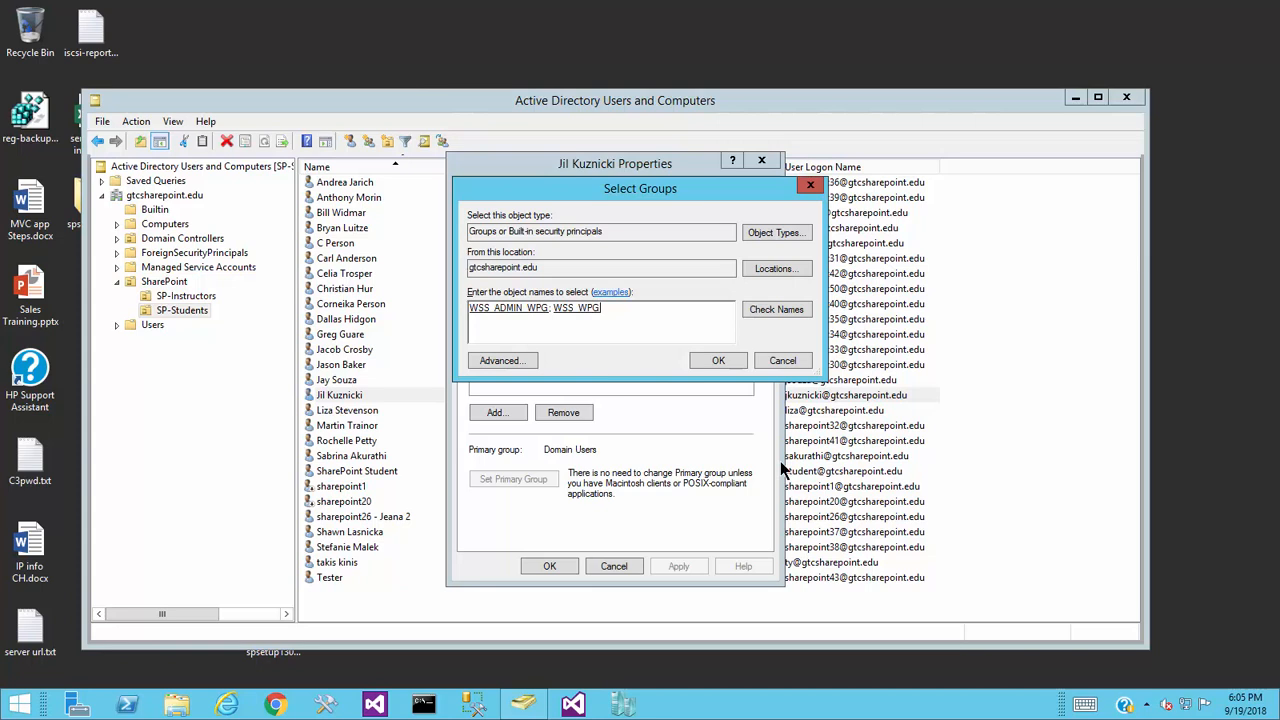
- Confirm WSS_ADMIN_WPG and WSS_WPG for the student, apply, and close the properties
{"action": "left_click", "coordinate": [720, 361]}
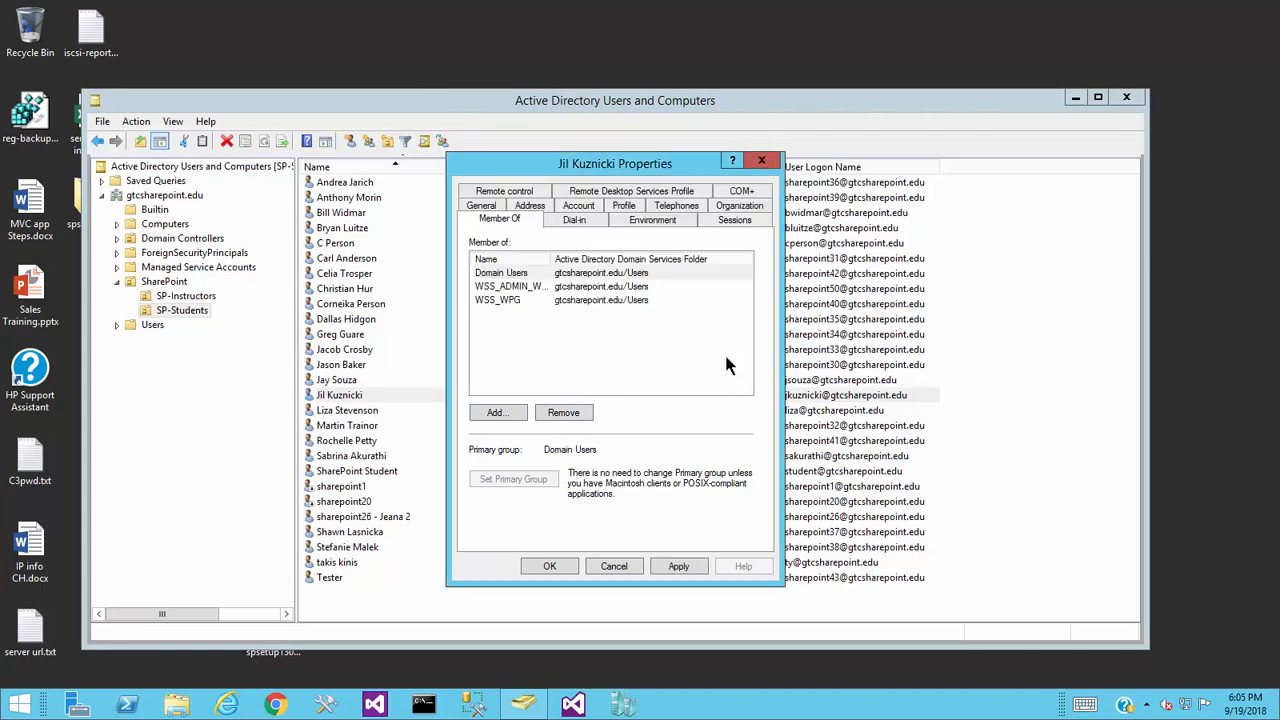
{"action": "left_click", "coordinate": [678, 566]}
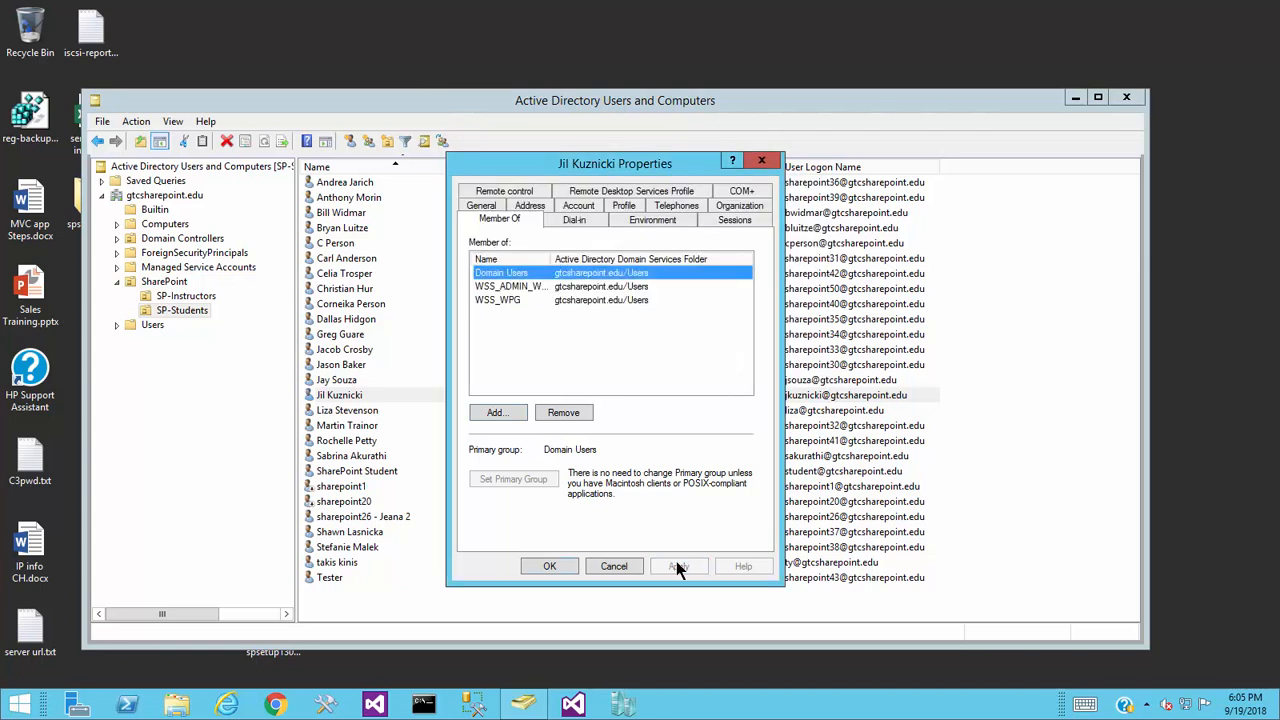
{"action": "left_click", "coordinate": [541, 566]}
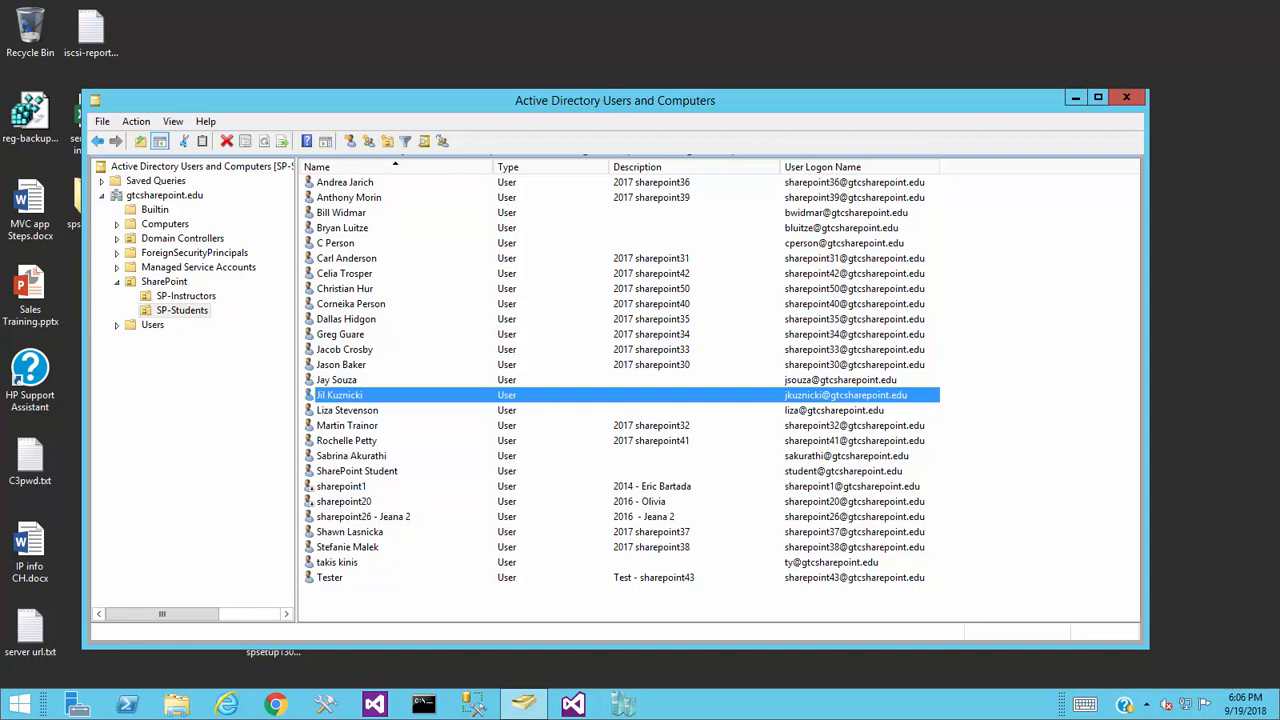
{"action": "key", "text": "alt+Tab"}
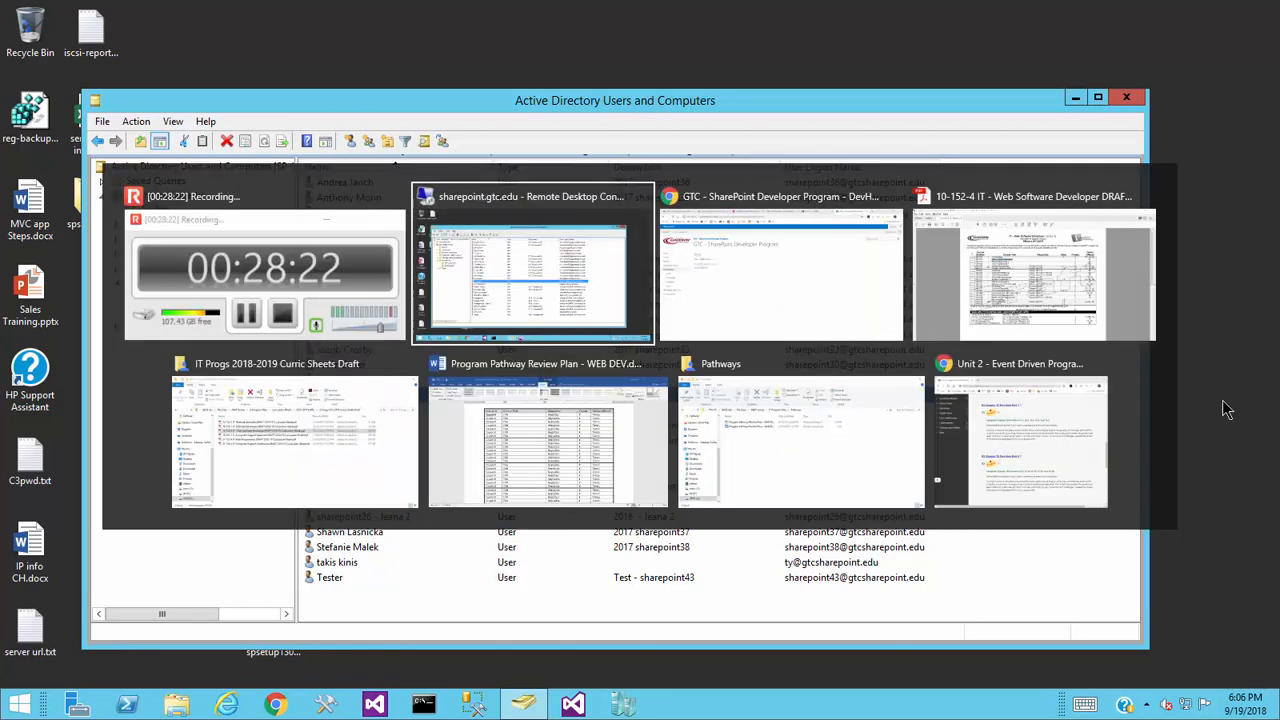
{"action": "left_click", "coordinate": [738, 295]}
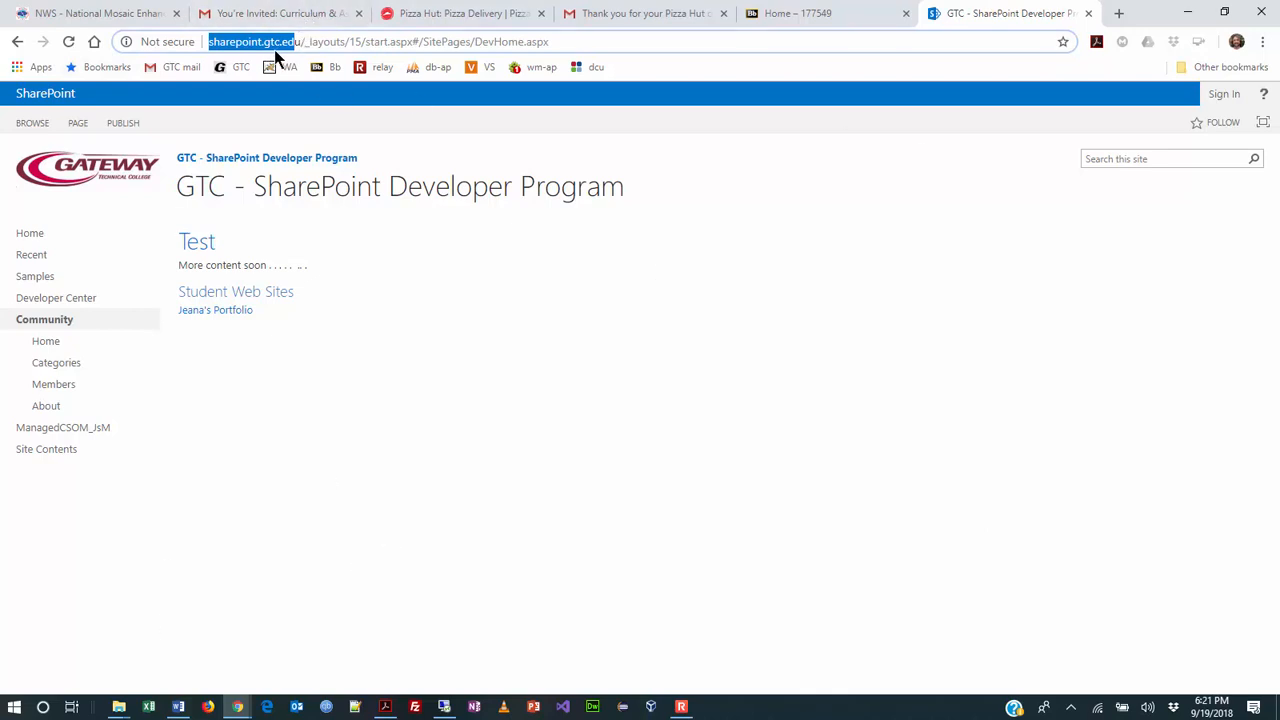
{"action": "left_click", "coordinate": [828, 354]}
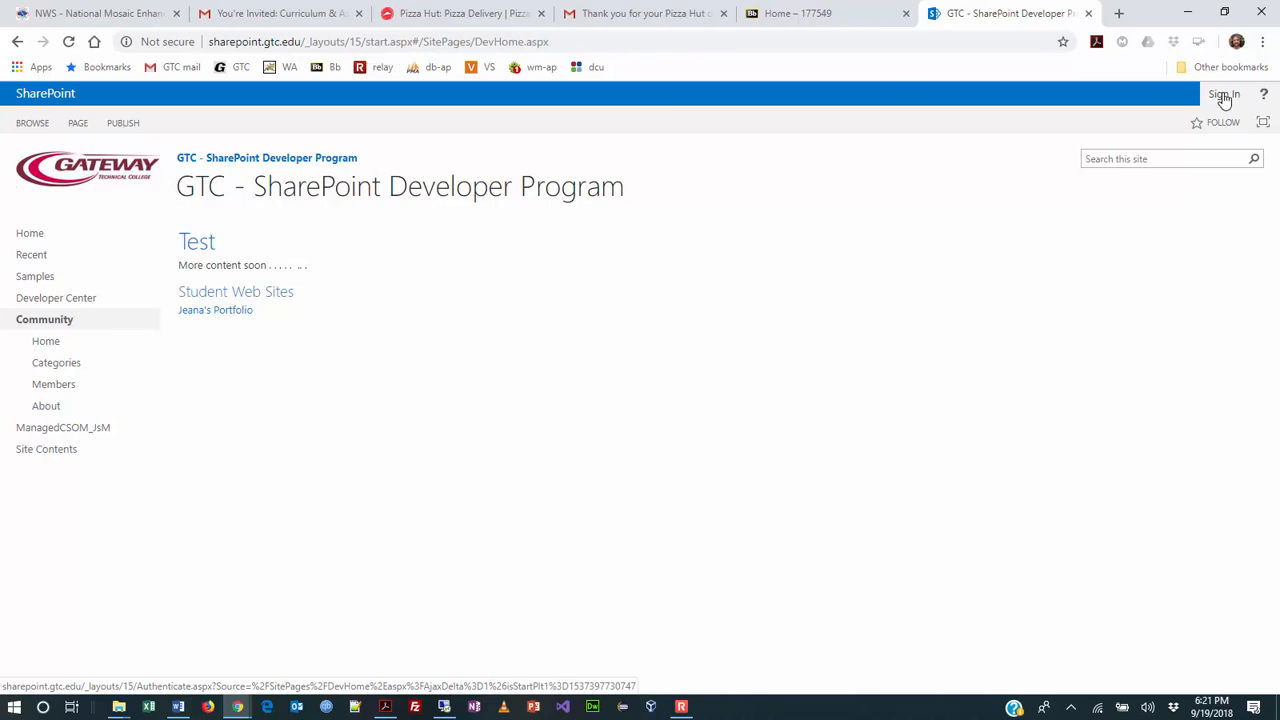
{"action": "left_click", "coordinate": [444, 706]}
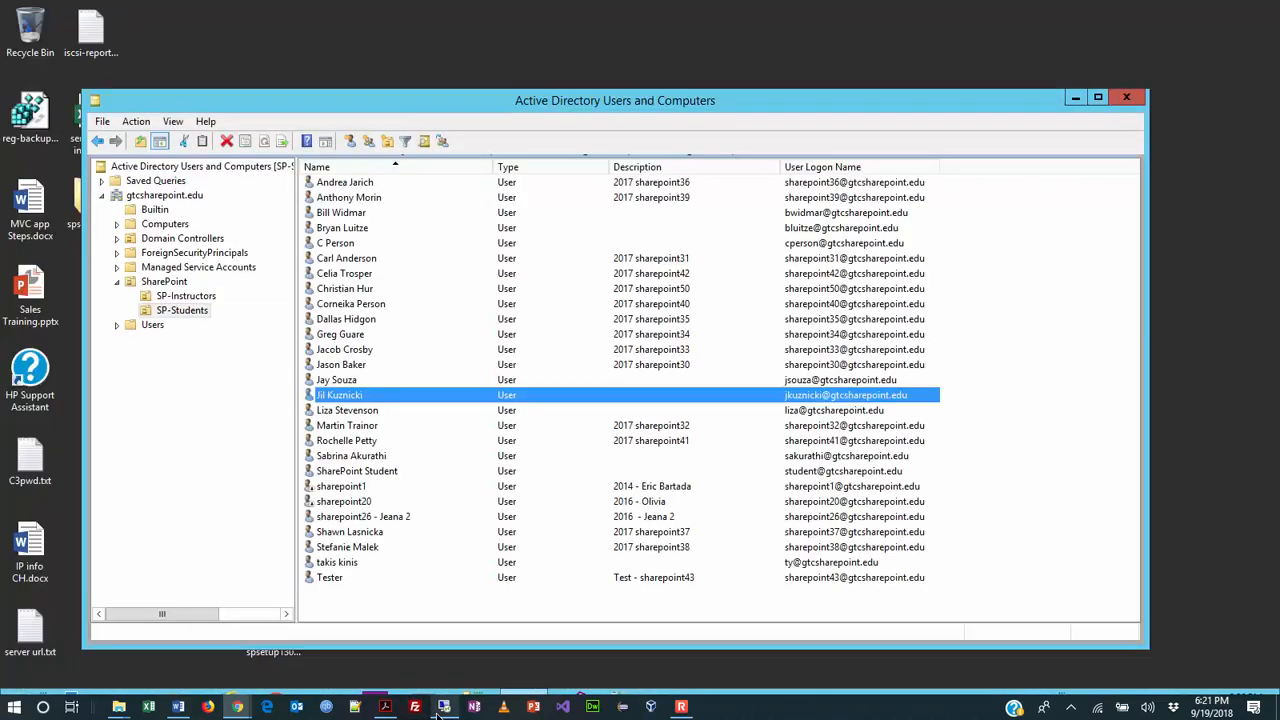
- For the student described '2017 sharepoint40', choose WSS_ADMIN_WPG and WSS_WPG from a 'wss' name check
{"action": "double_click", "coordinate": [366, 306]}
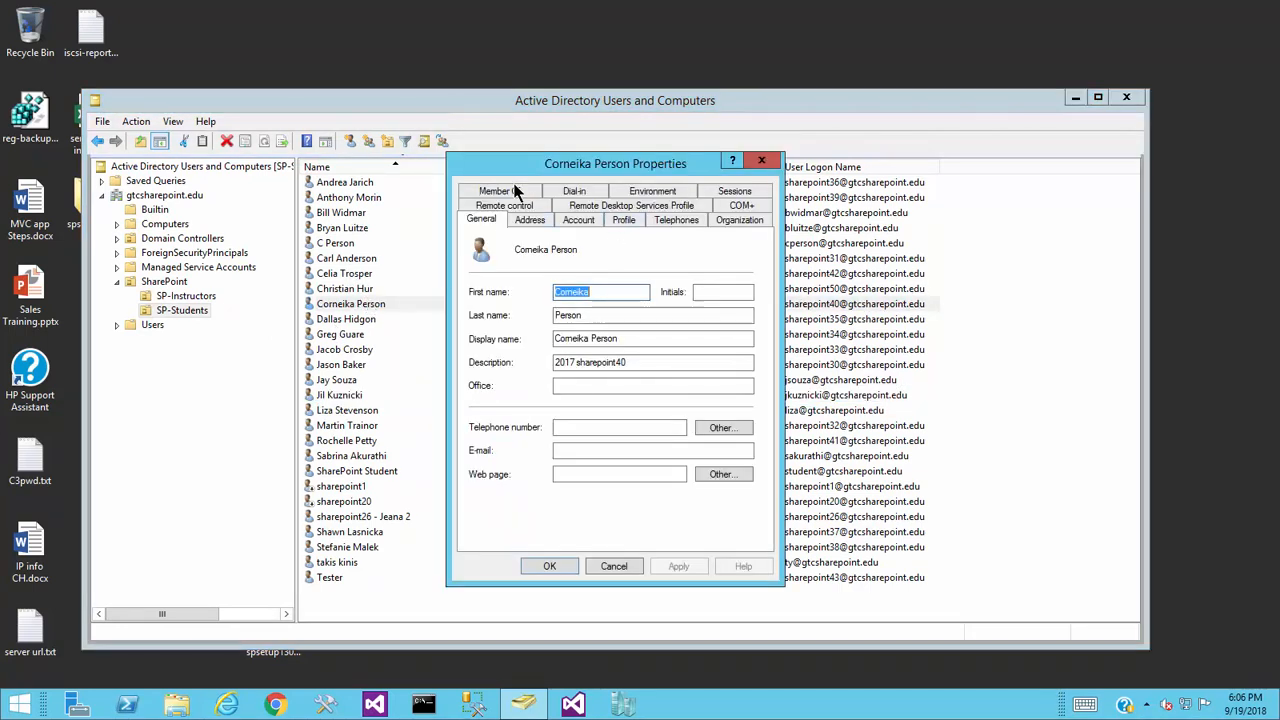
{"action": "left_click", "coordinate": [515, 191]}
{"action": "left_click", "coordinate": [496, 413]}
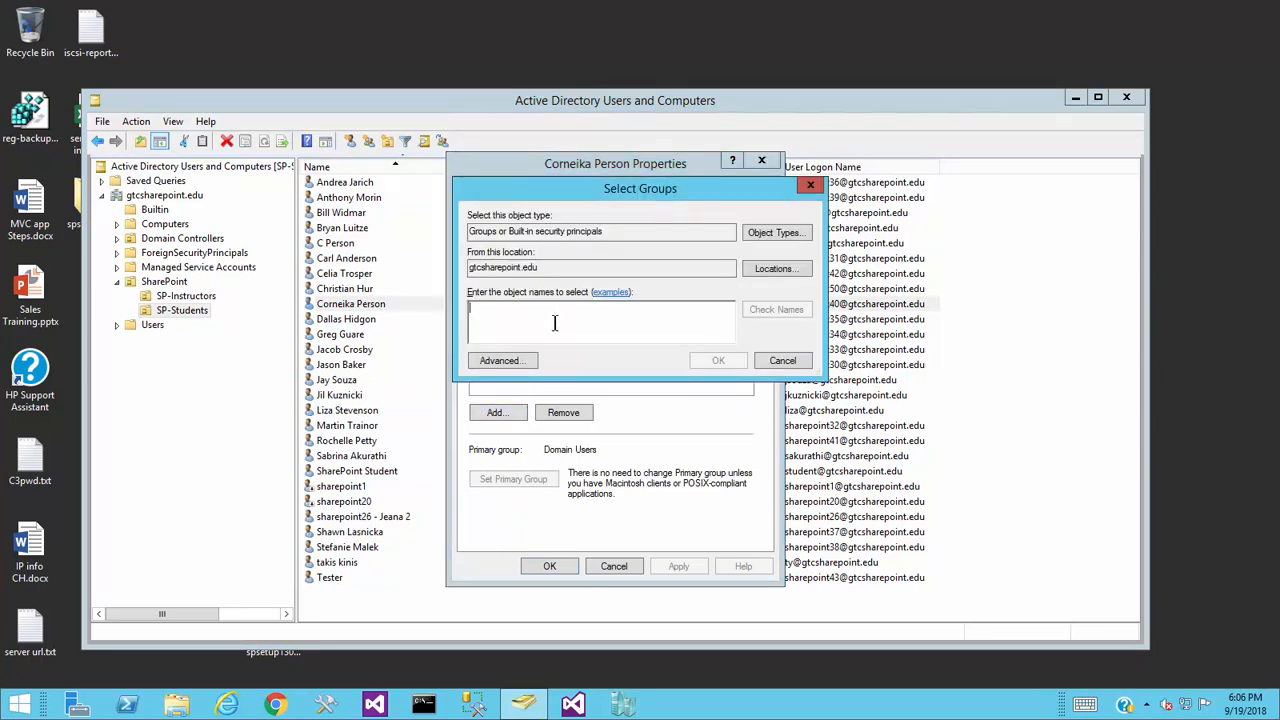
{"action": "type", "text": "wss"}
{"action": "left_click", "coordinate": [790, 307]}
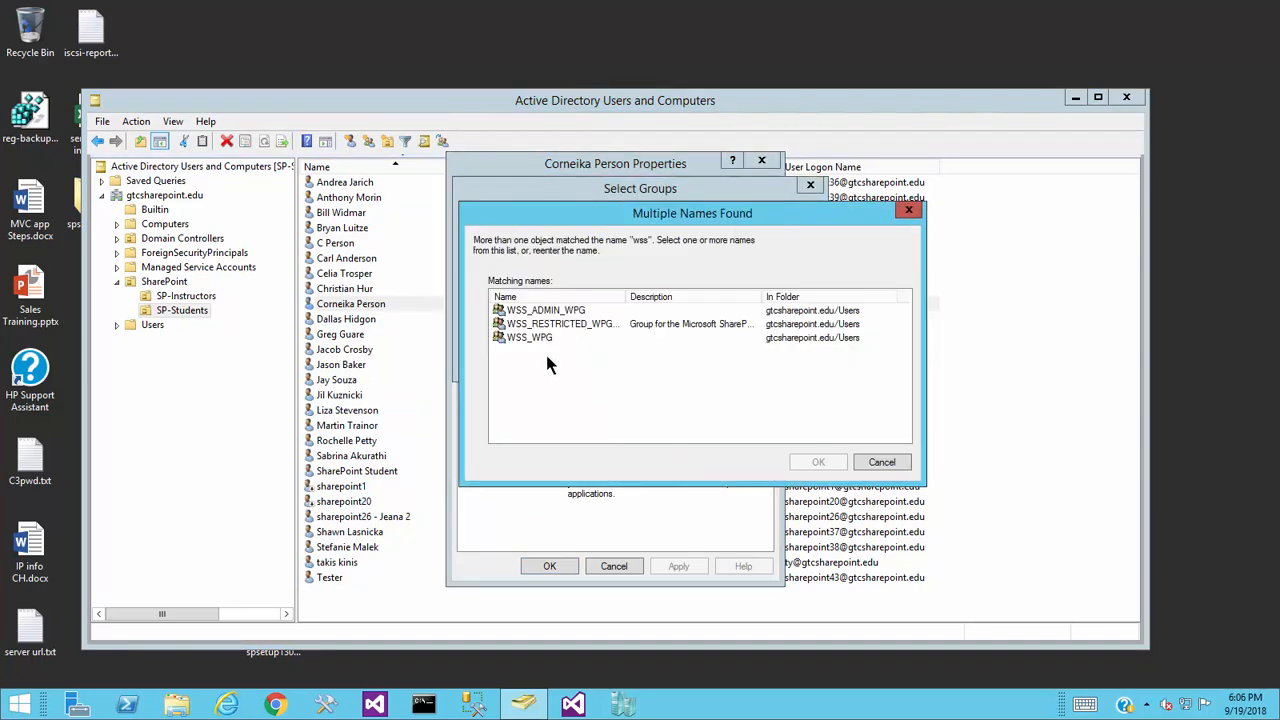
{"action": "left_click", "coordinate": [540, 311]}
{"action": "left_click", "coordinate": [546, 339], "text": "ctrl"}
{"action": "left_click", "coordinate": [817, 462]}
- Add both groups, dismiss the already-a-member warnings, then apply and close
{"action": "left_click", "coordinate": [710, 366]}
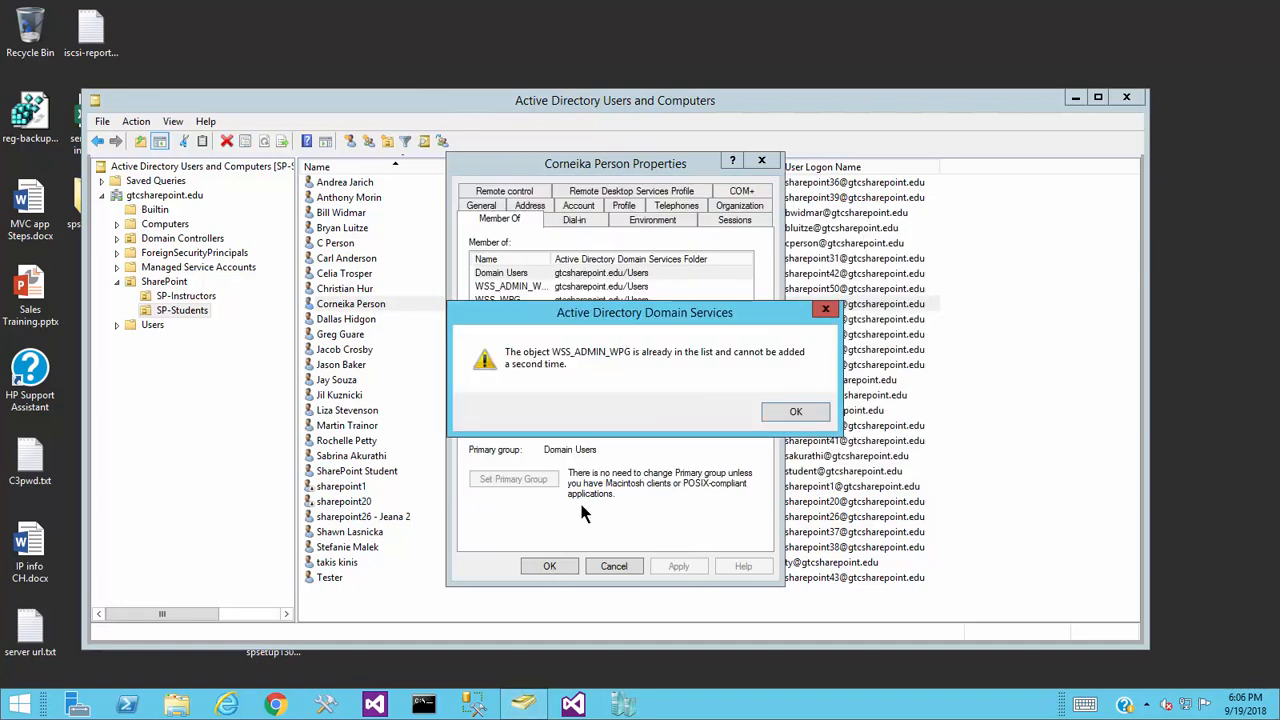
{"action": "left_click", "coordinate": [806, 418]}
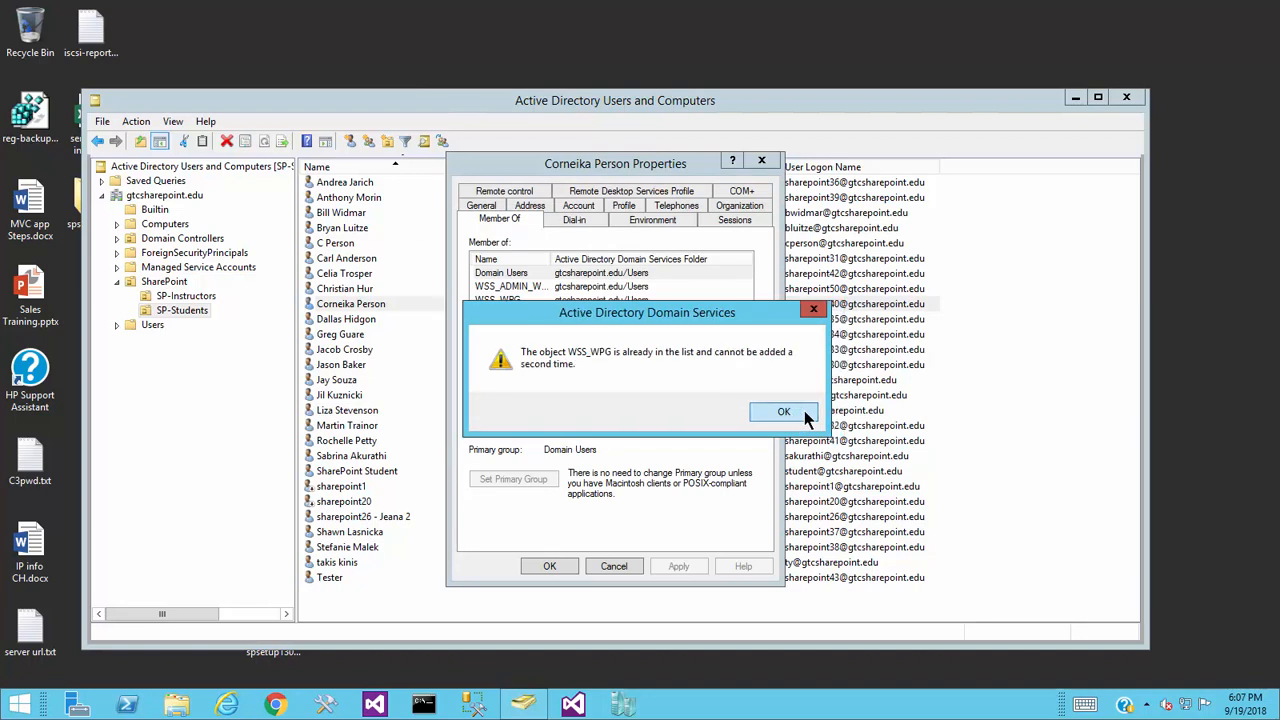
{"action": "left_click", "coordinate": [801, 420]}
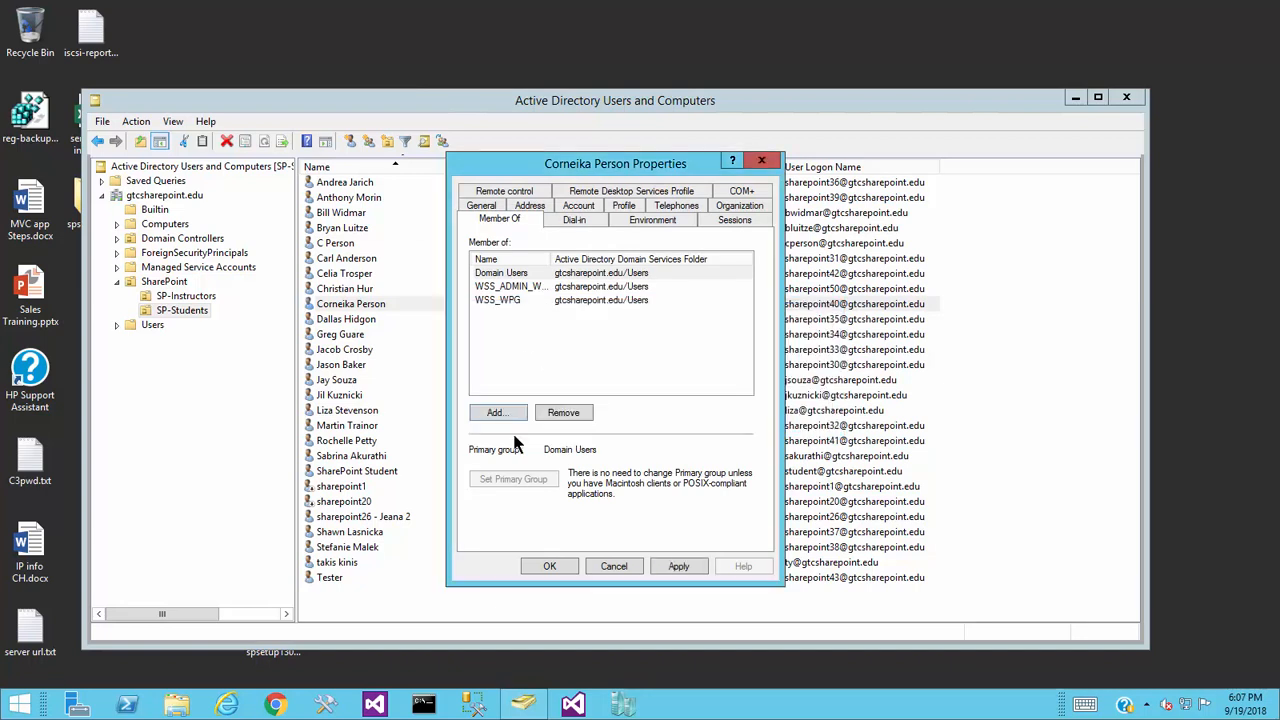
{"action": "left_click", "coordinate": [679, 566]}
{"action": "left_click", "coordinate": [549, 566]}
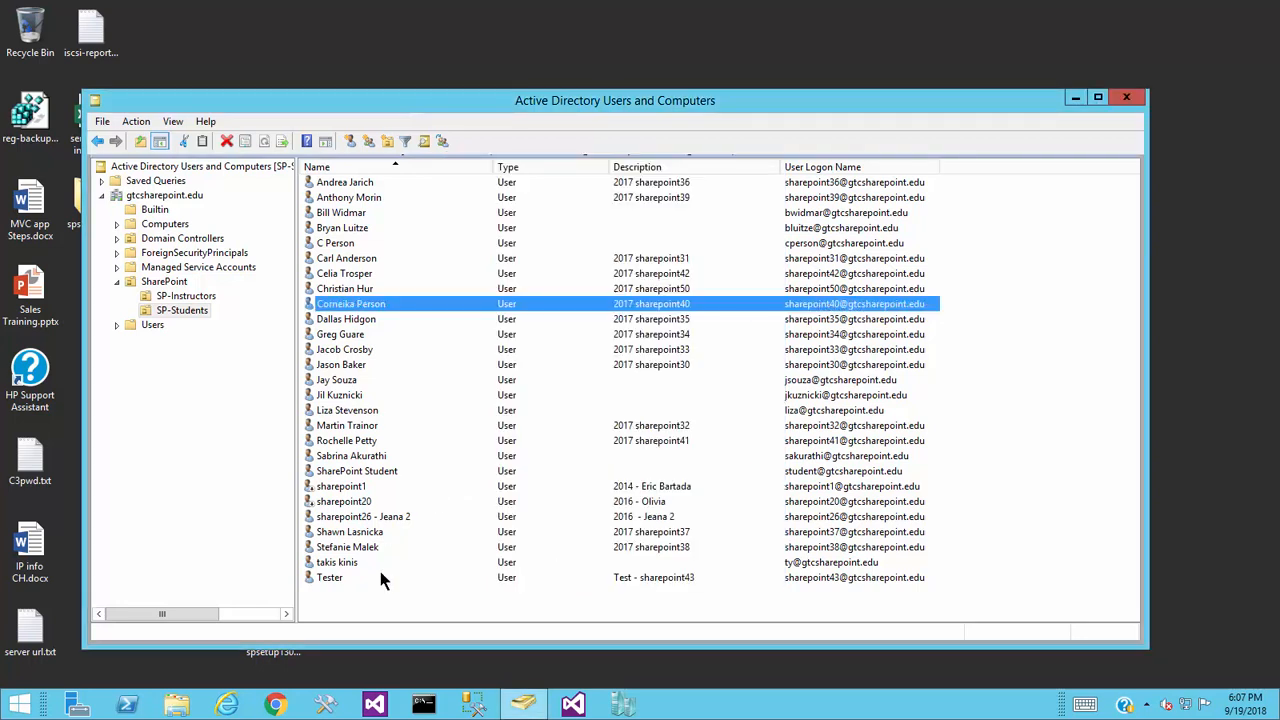
- For the fifth student in the list, choose WSS_ADMIN_WPG and WSS_WPG from a 'wss' lookup
{"action": "double_click", "coordinate": [350, 247]}
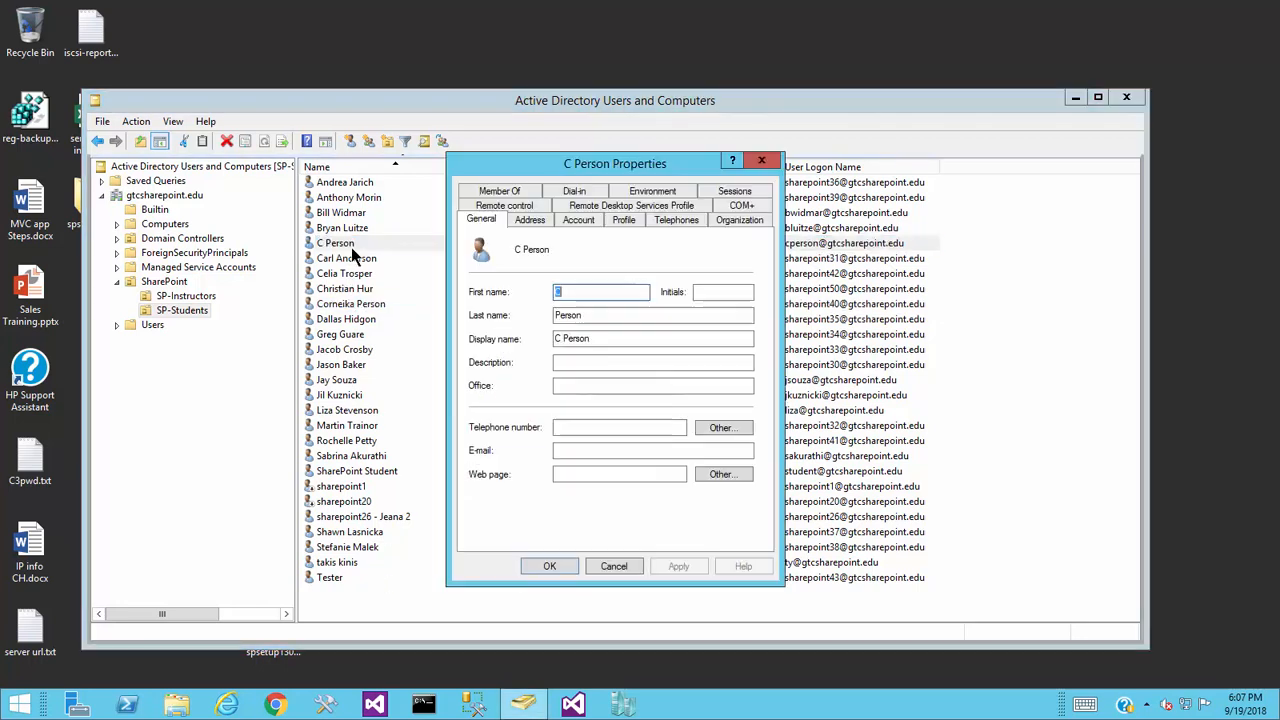
{"action": "left_click", "coordinate": [505, 190]}
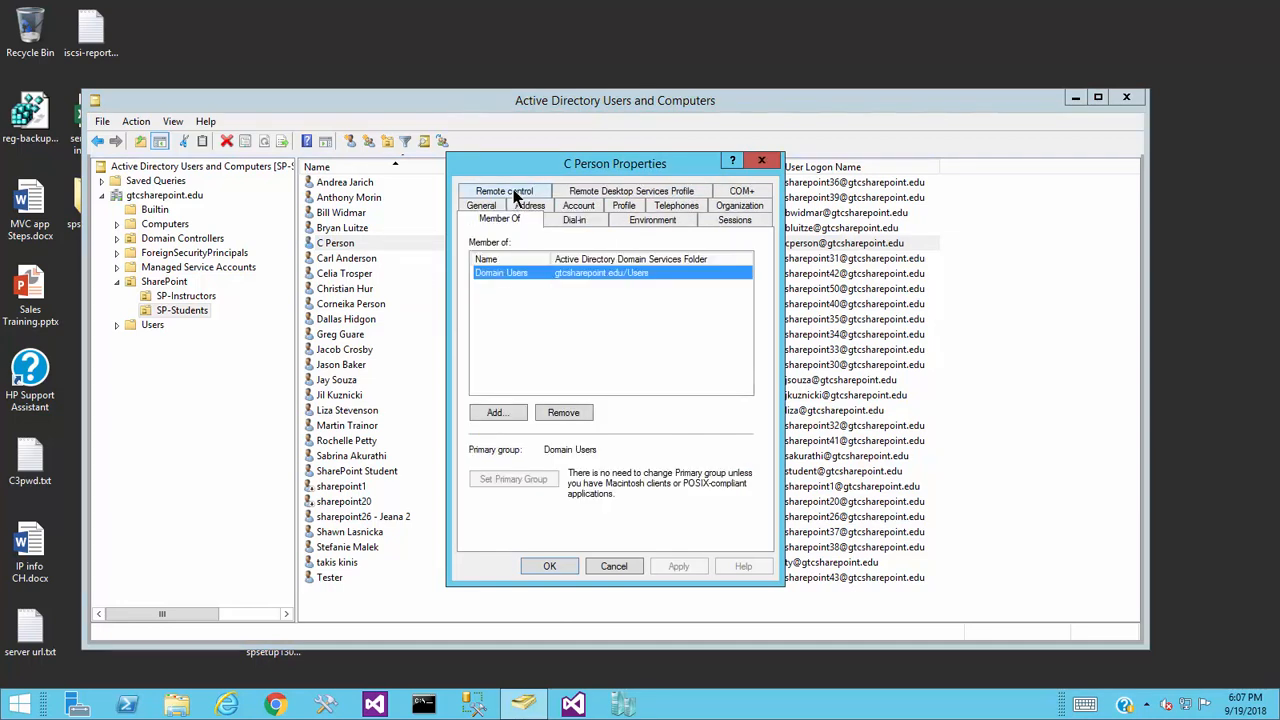
{"action": "left_click", "coordinate": [504, 410]}
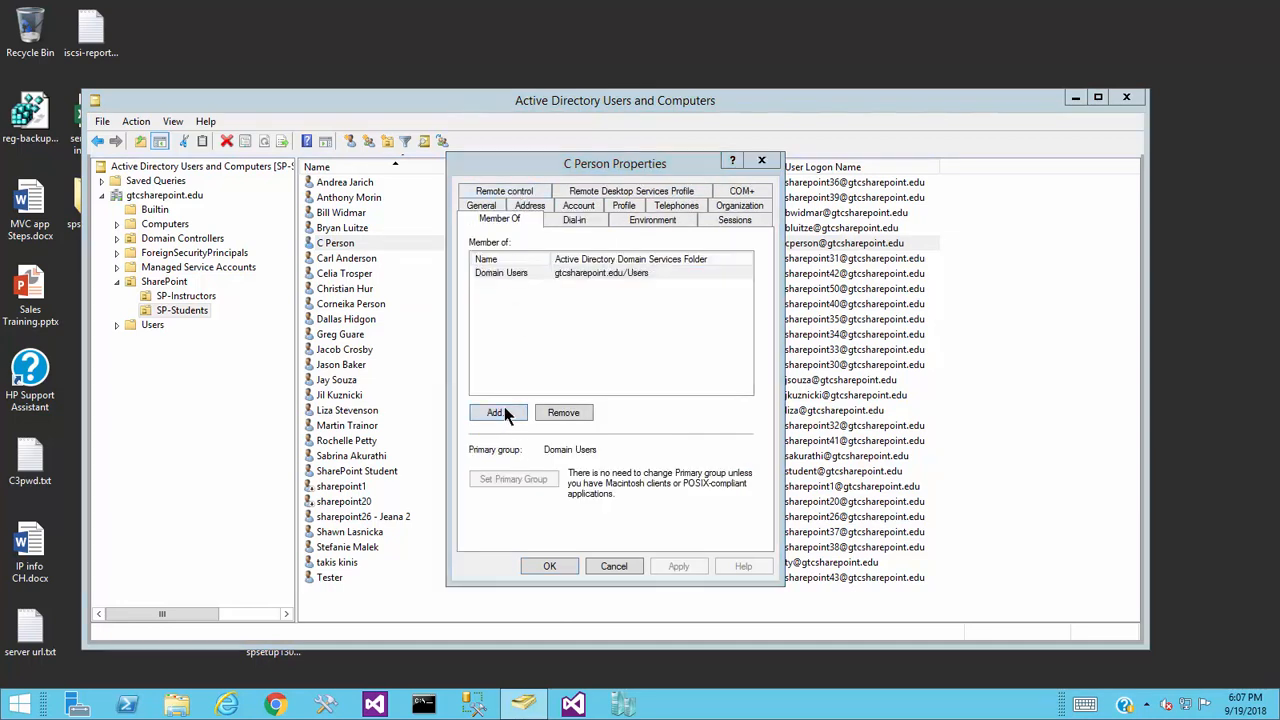
{"action": "type", "text": "wss"}
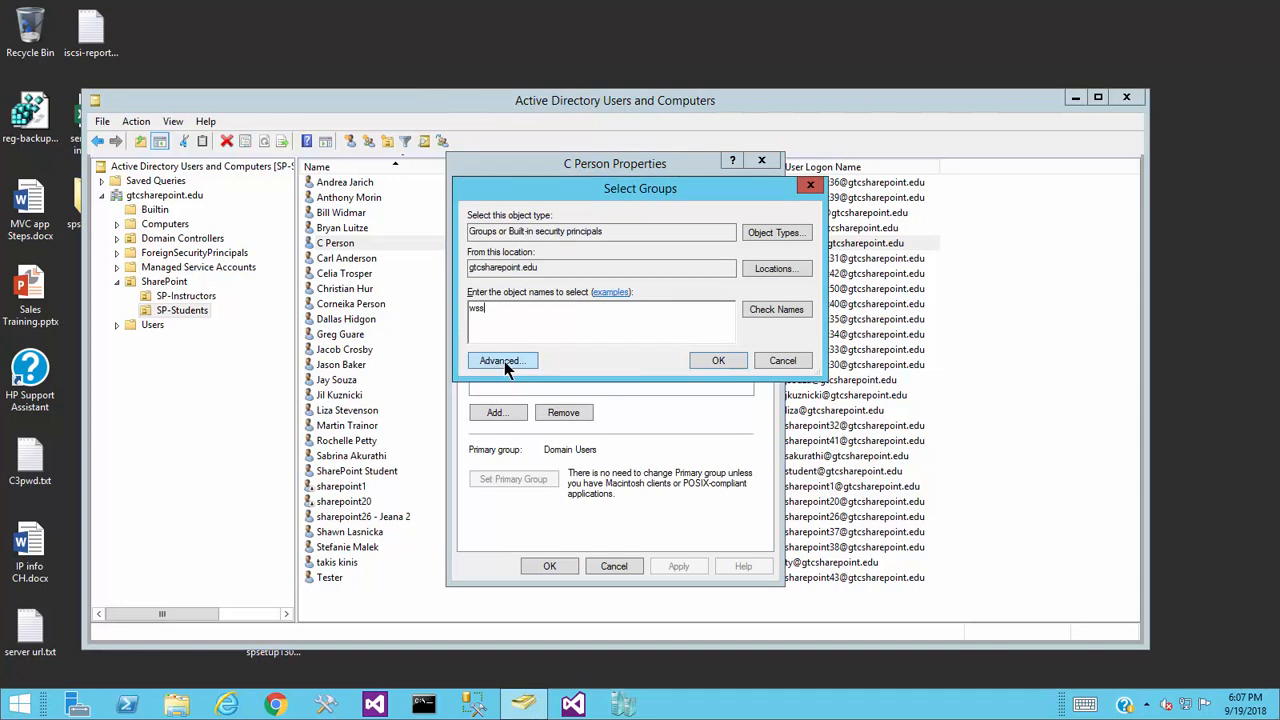
{"action": "left_click", "coordinate": [776, 310]}
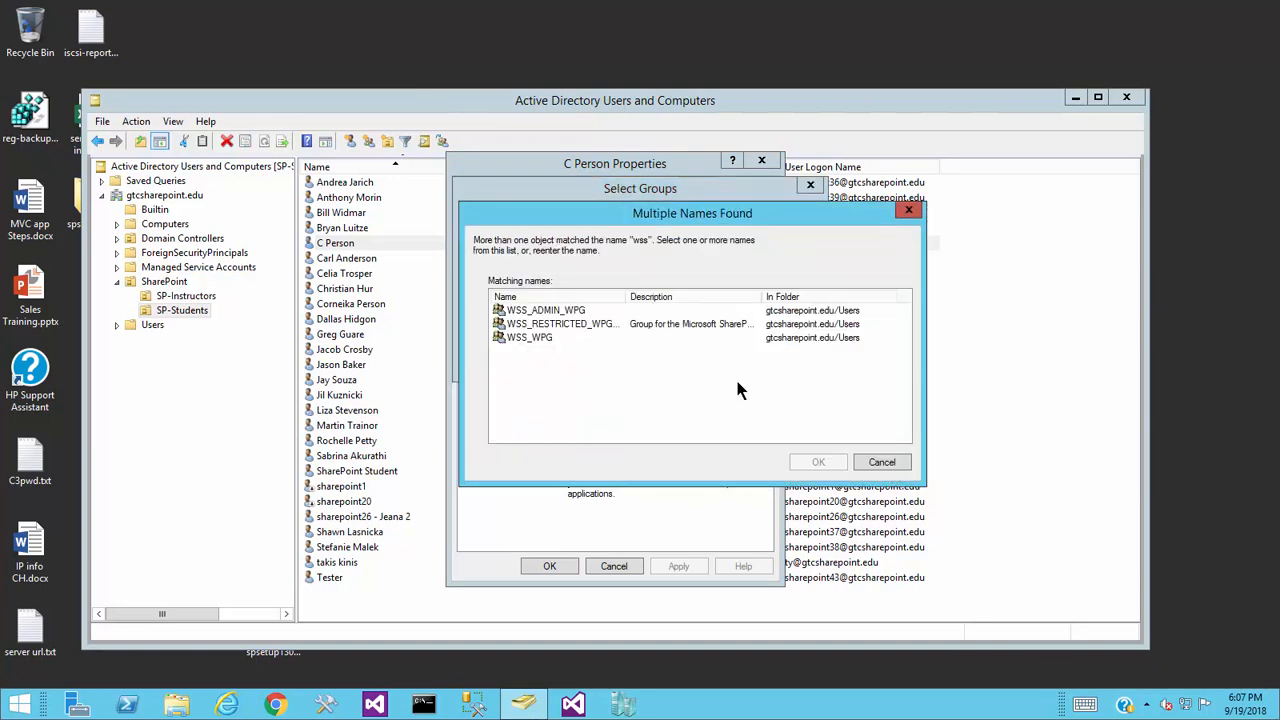
{"action": "left_click", "coordinate": [553, 311]}
{"action": "left_click", "coordinate": [553, 338], "text": "ctrl"}
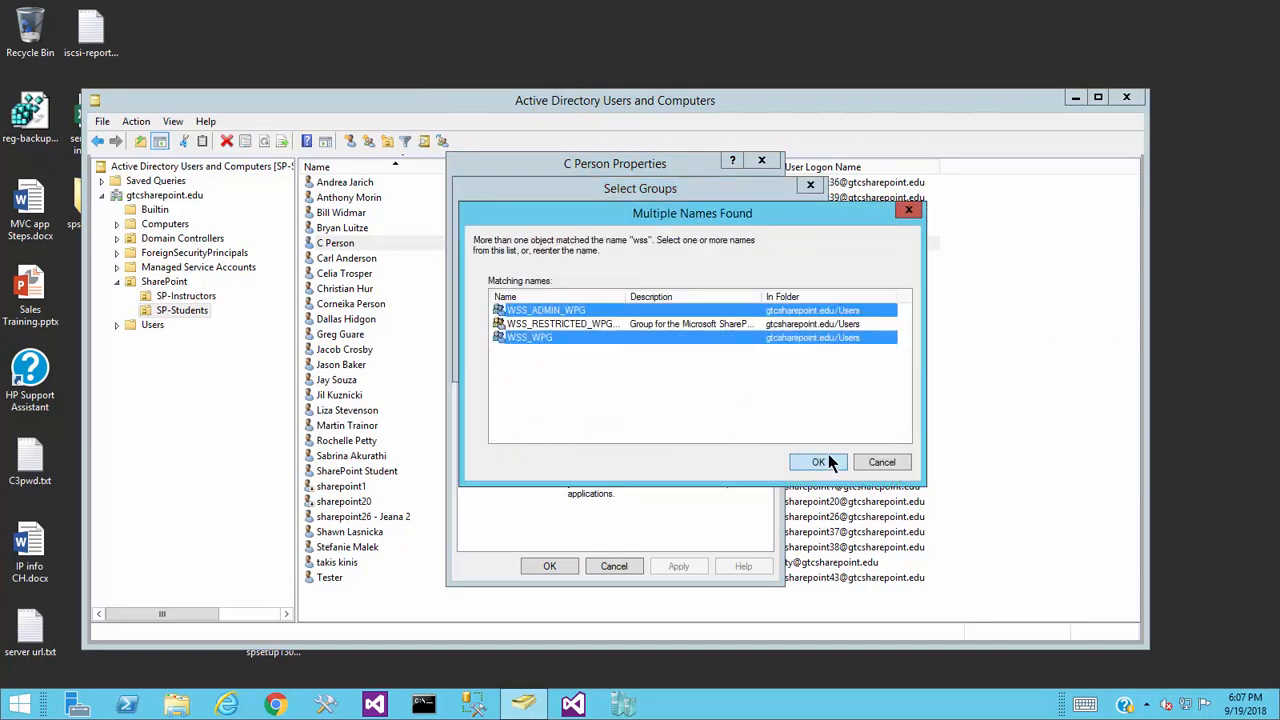
{"action": "left_click", "coordinate": [818, 462]}
- Add both groups, apply and close, then minimize Remote Desktop to show SharePoint in Chrome
{"action": "left_click", "coordinate": [735, 366]}
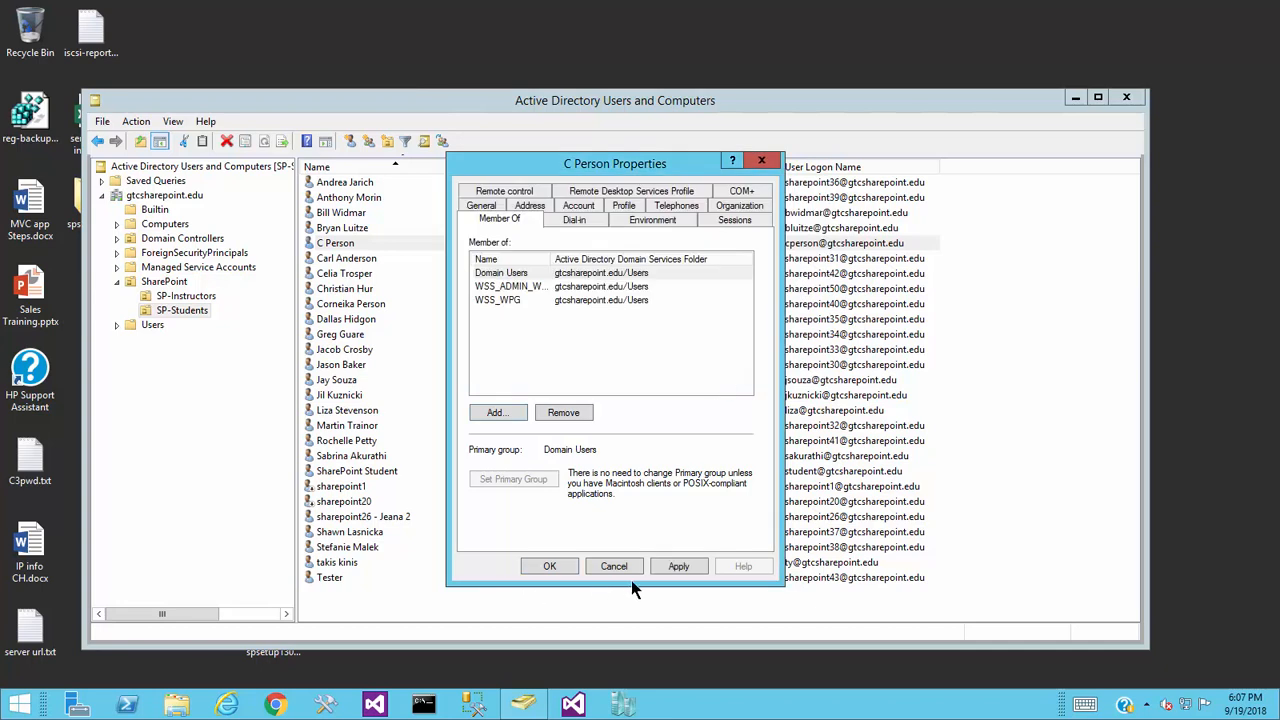
{"action": "left_click", "coordinate": [678, 566]}
{"action": "left_click", "coordinate": [549, 566]}
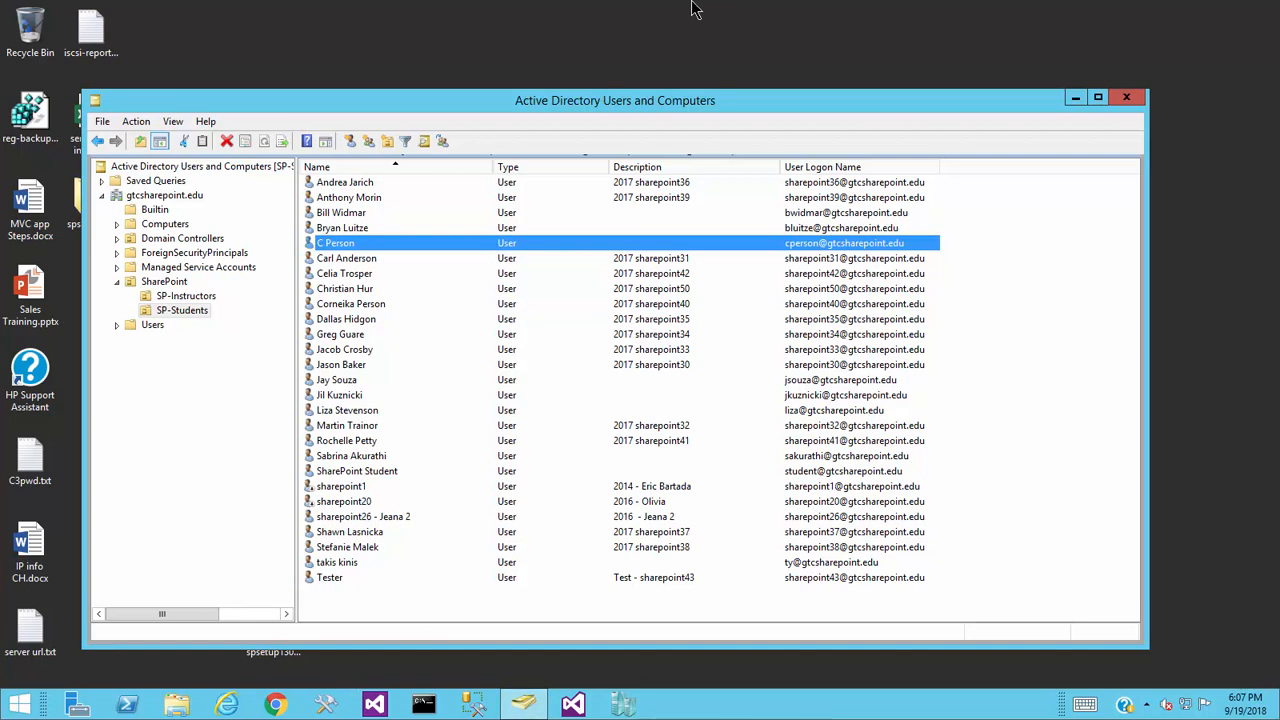
{"action": "left_click", "coordinate": [828, 18]}
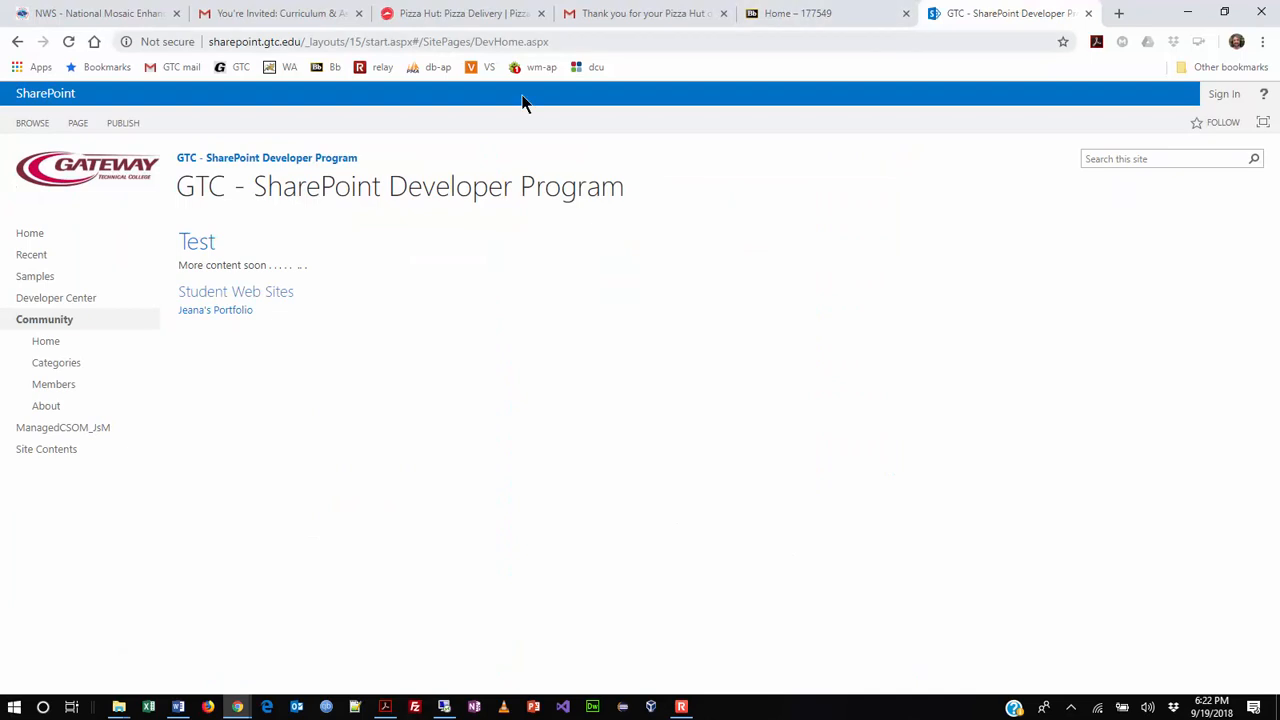
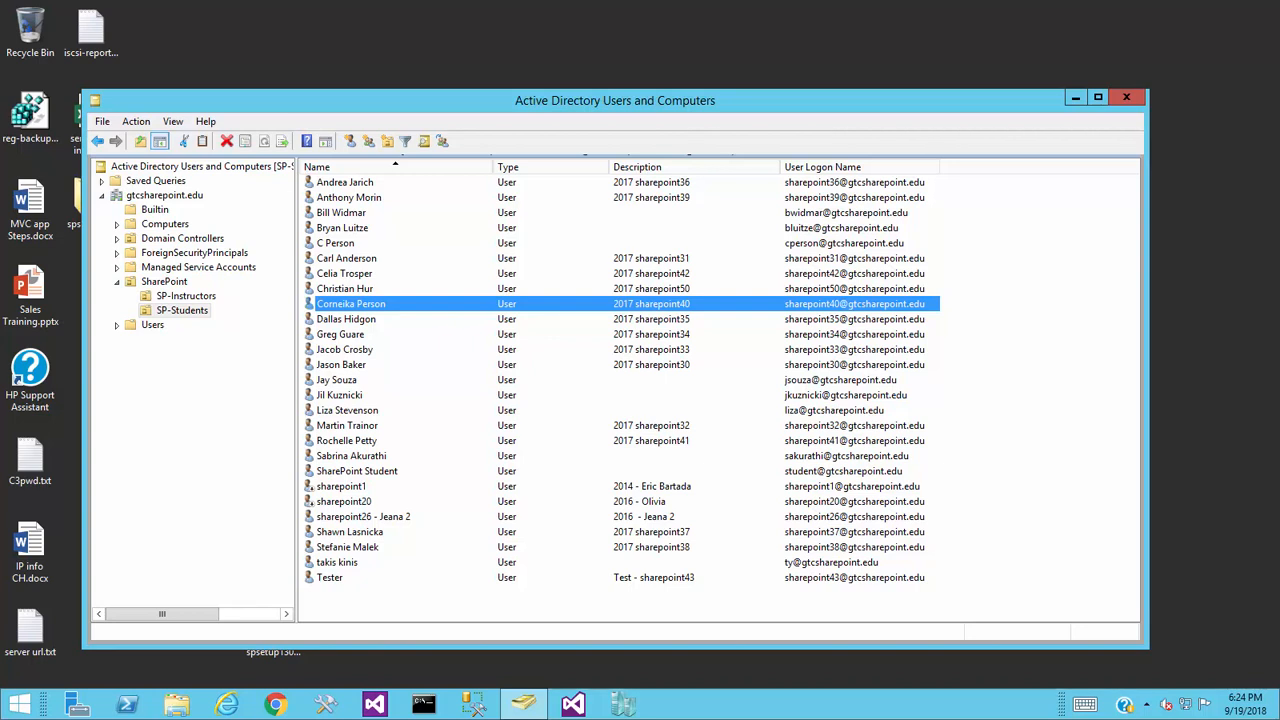
- Minimize the Remote Desktop session to return to the local SharePoint site in Chrome
{"action": "mouse_move", "coordinate": [895, 10]}
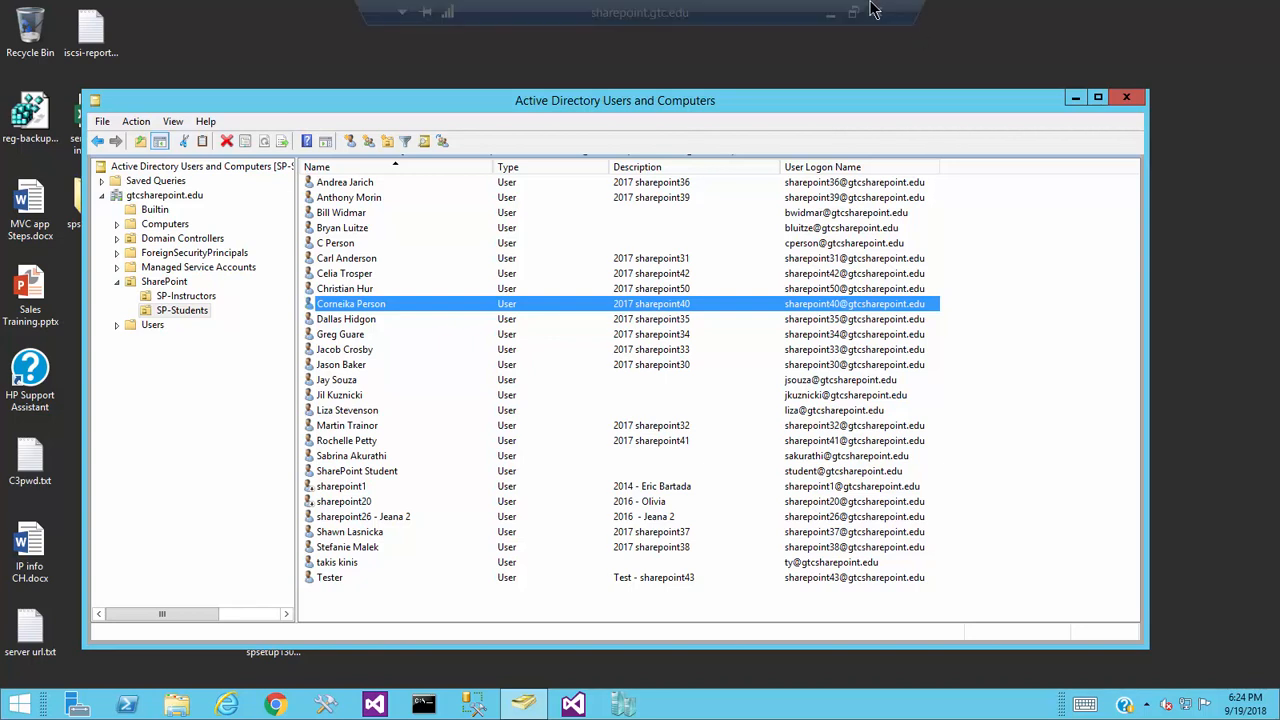
{"action": "left_click", "coordinate": [831, 12]}
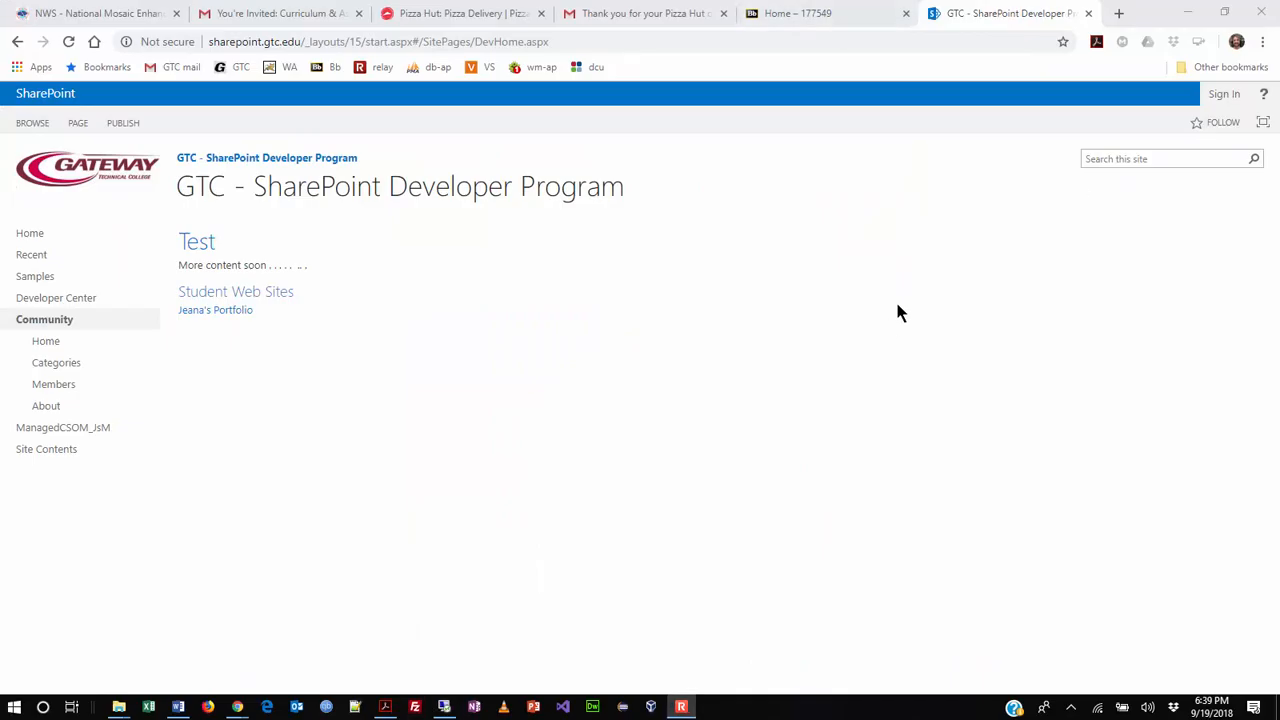
- Add a new Chrome tab beside the GTC SharePoint Developer Program site
{"action": "left_click", "coordinate": [1118, 15]}
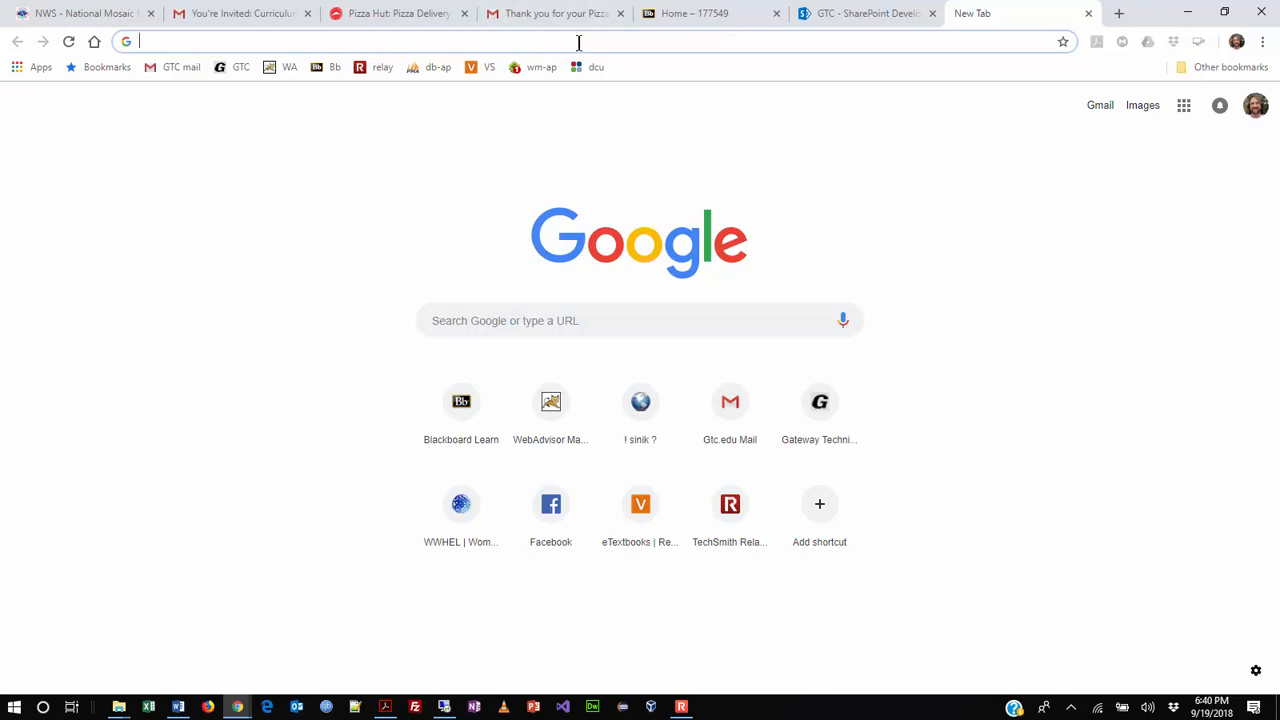
- Go to office.com to load the signed-in Office 365 home page
{"action": "type", "text": "office"}
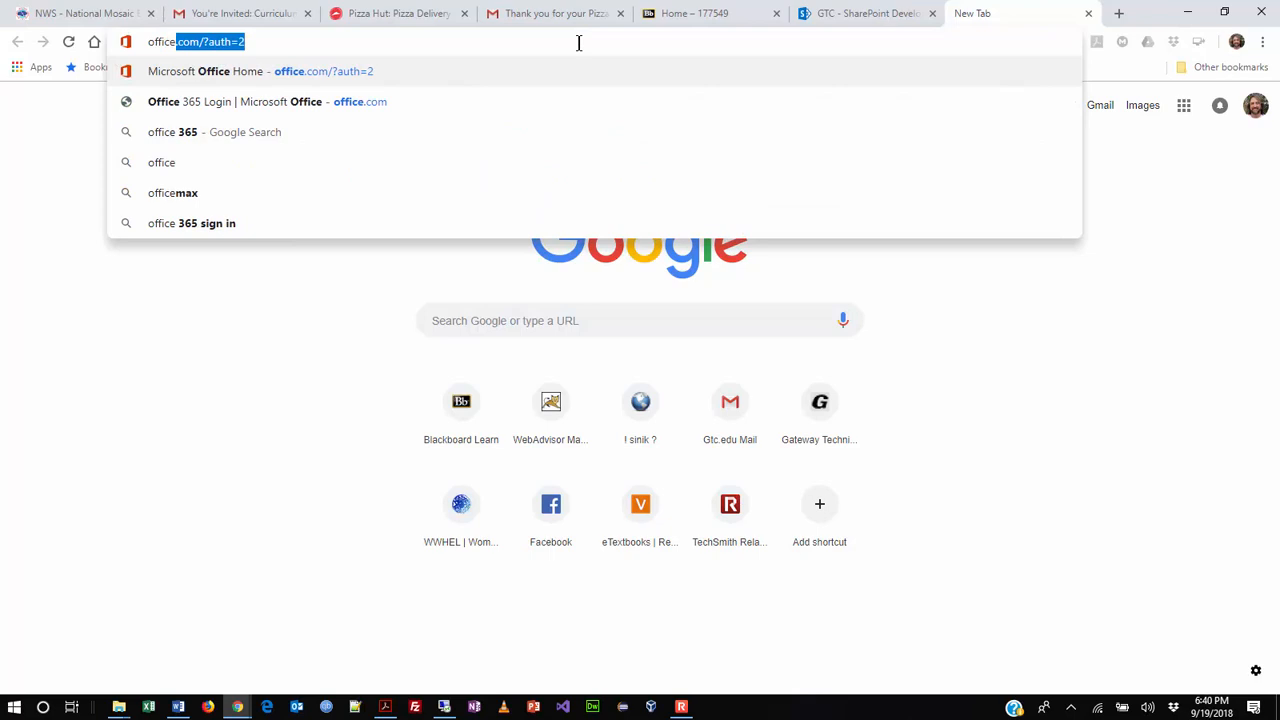
{"action": "type", "text": ".com"}
{"action": "key", "text": "Delete"}
{"action": "key", "text": "Return"}
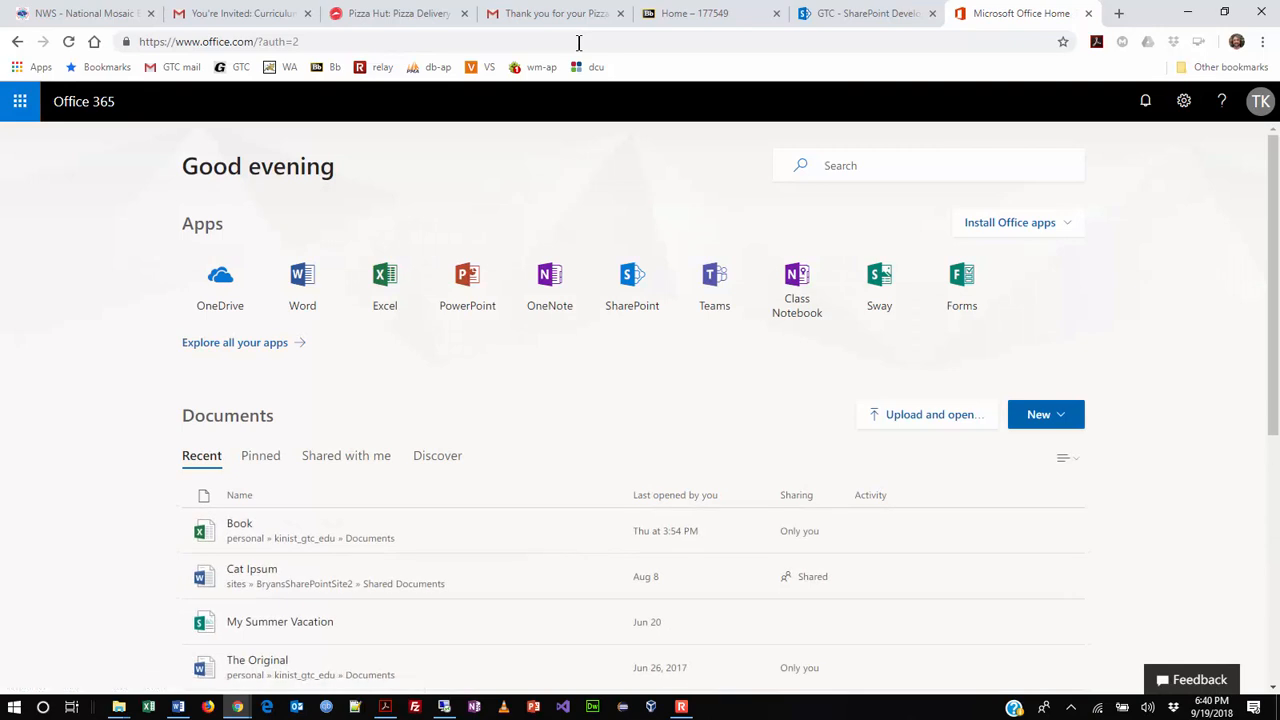
- Check the signed-in account panel, then bring up the full Your apps list
{"action": "left_click", "coordinate": [1262, 103]}
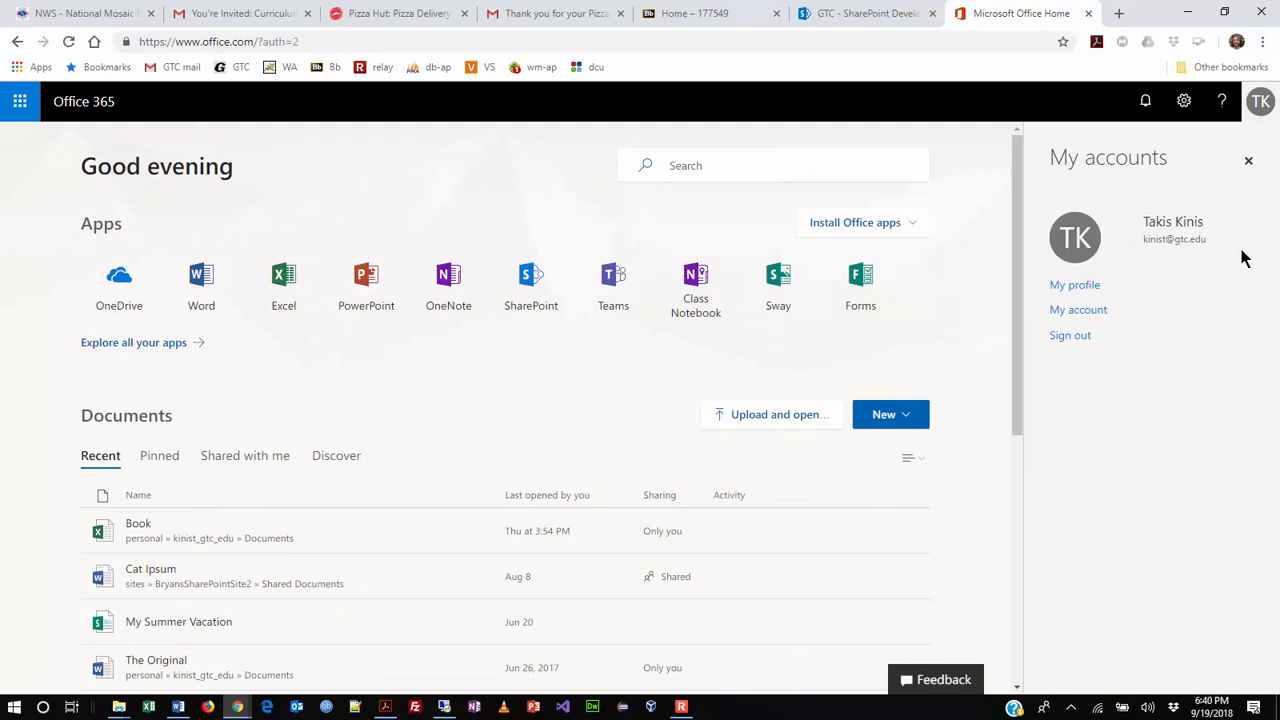
{"action": "left_click", "coordinate": [1262, 106]}
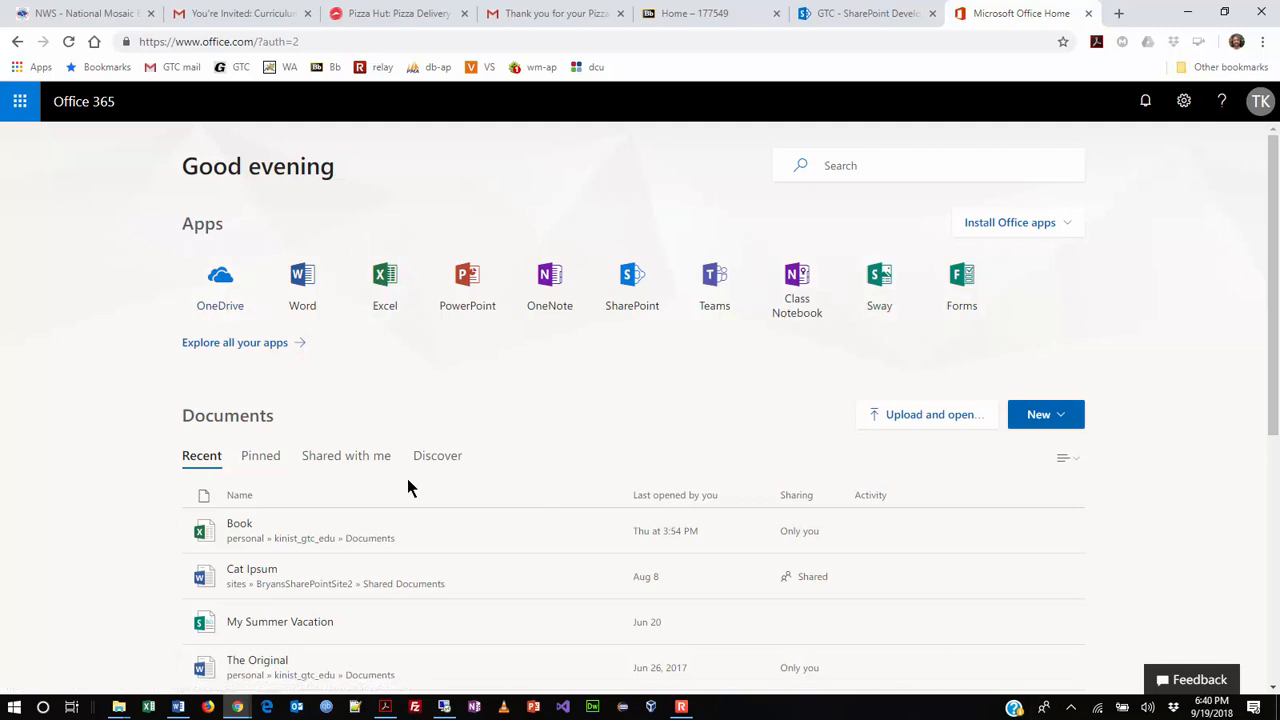
{"action": "left_click", "coordinate": [224, 358]}
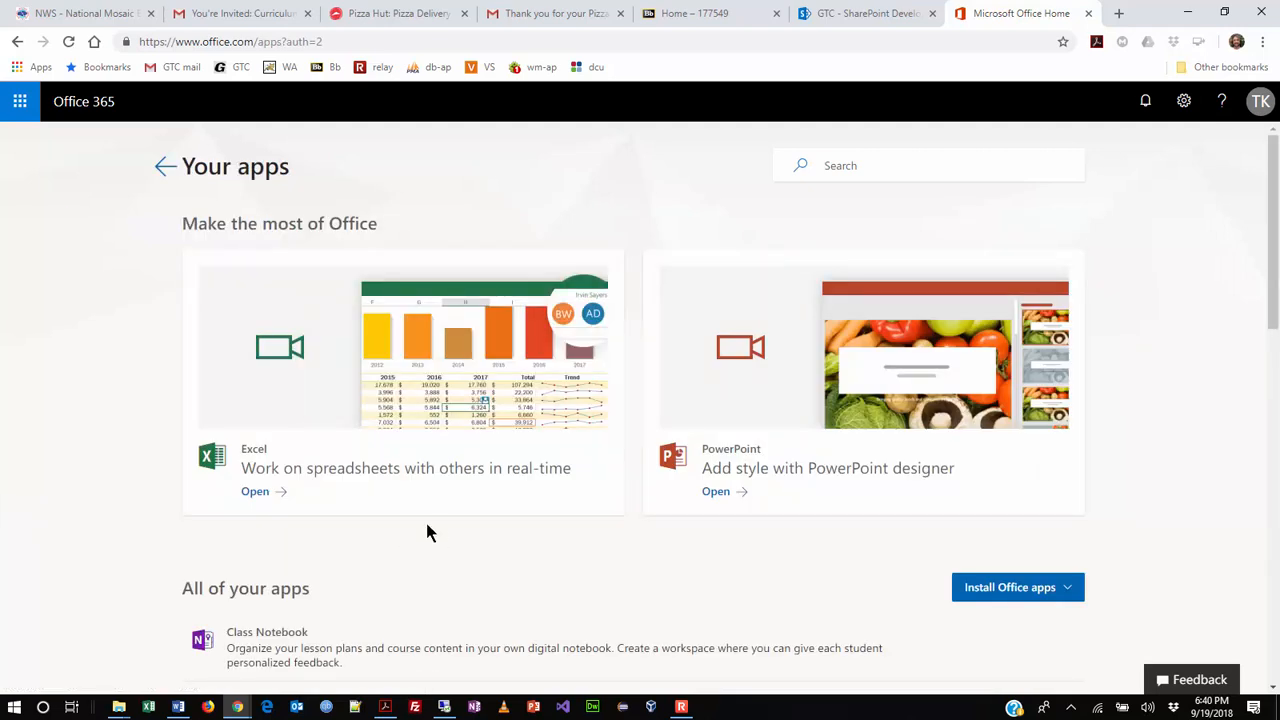
- Review the full list of Office apps, then return to the Office 365 home page
{"action": "scroll", "coordinate": [963, 520], "scroll_direction": "down", "scroll_amount": 2}
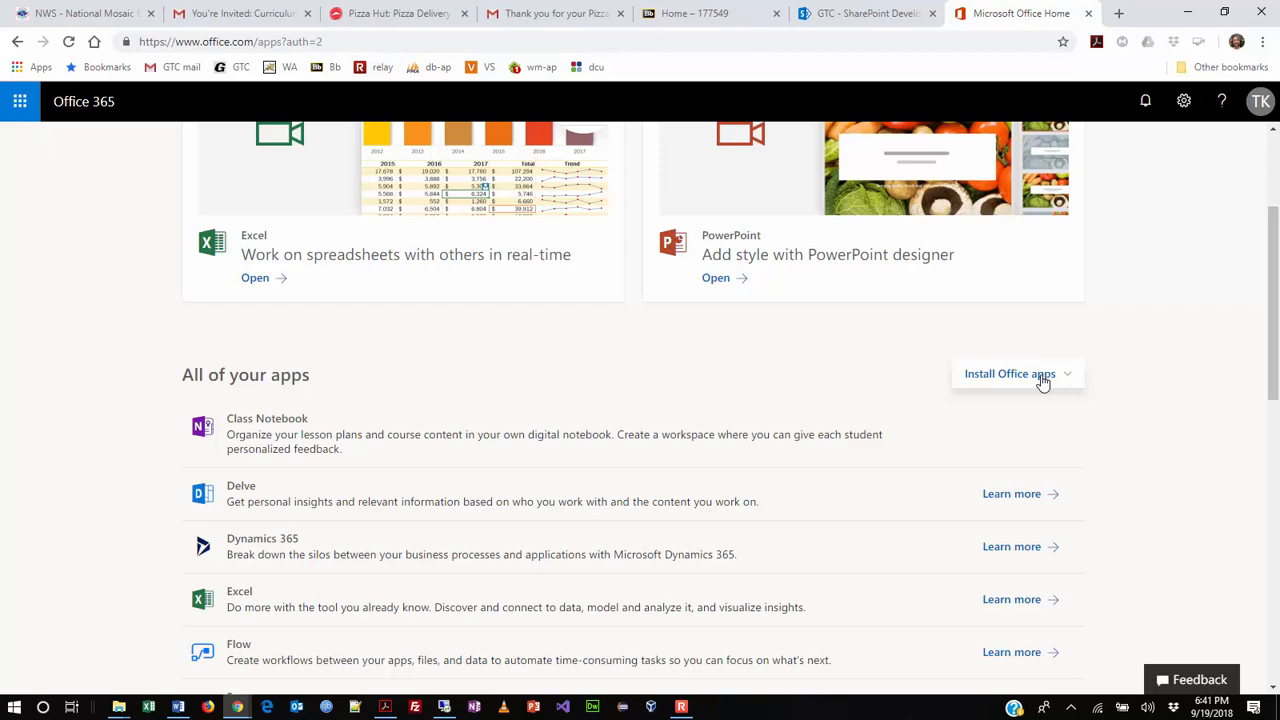
{"action": "scroll", "coordinate": [90, 450], "scroll_direction": "up", "scroll_amount": 2}
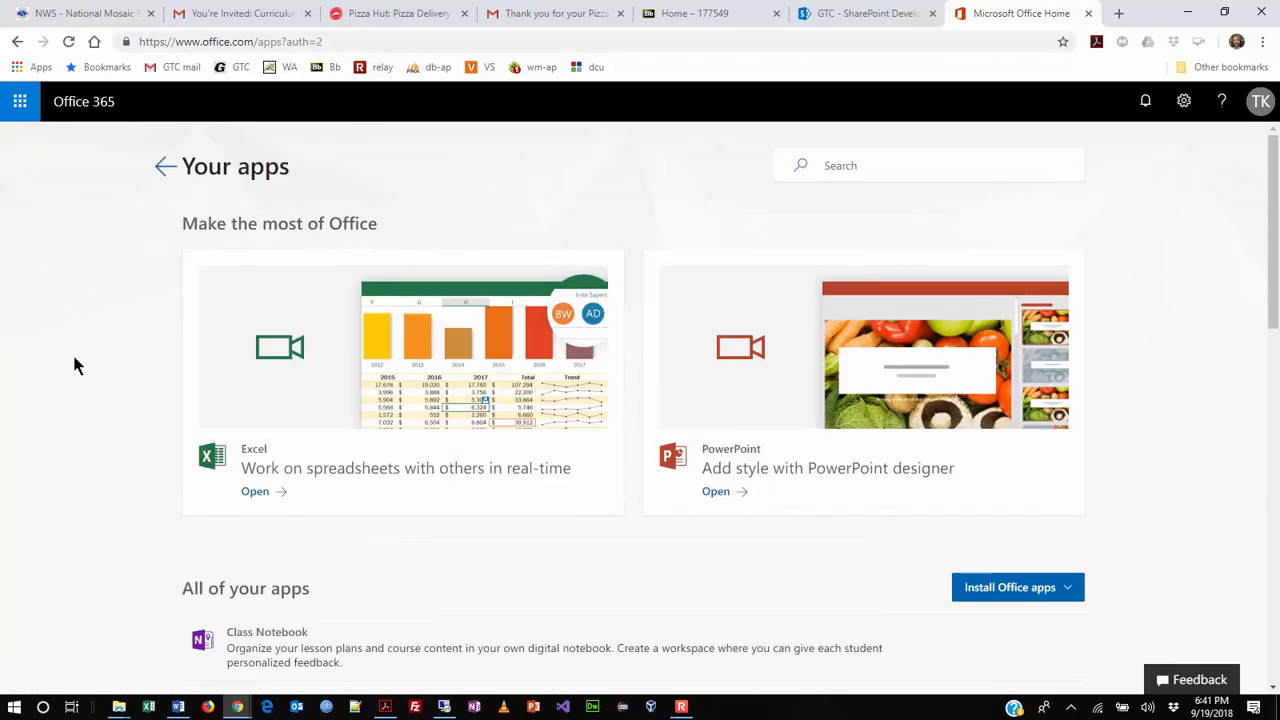
{"action": "left_click", "coordinate": [163, 167]}
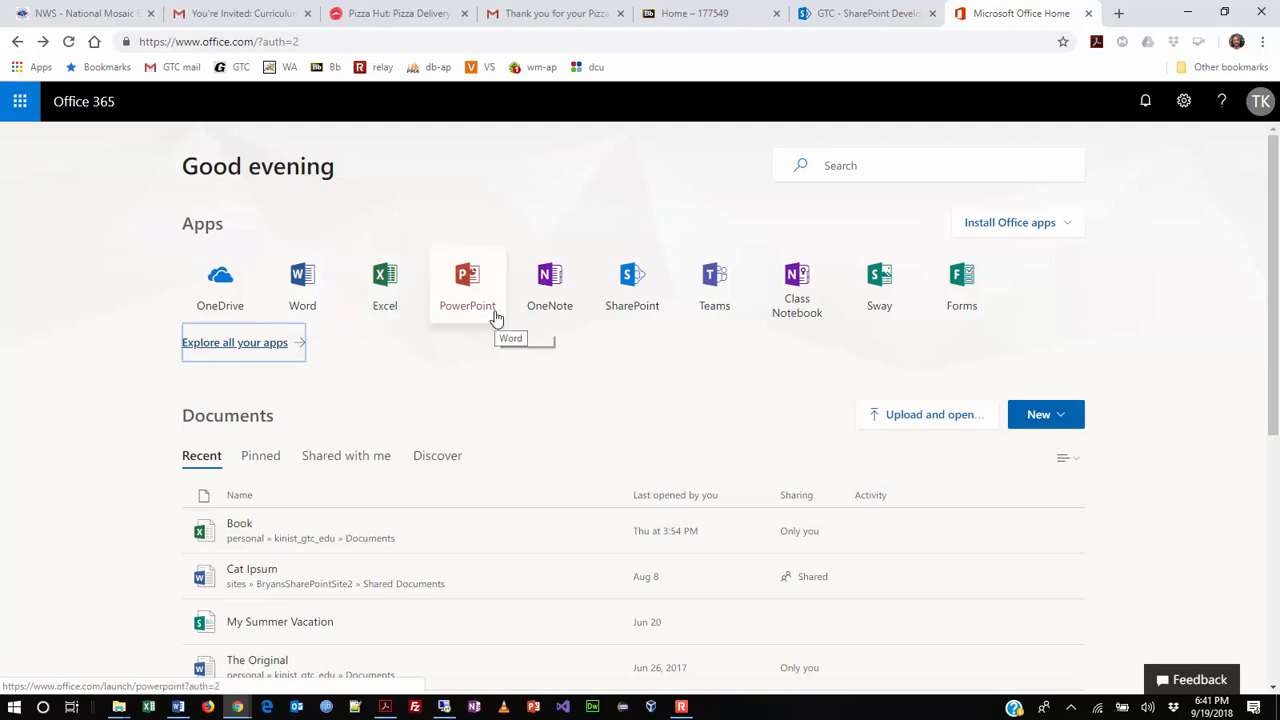
- Create a new blank Word Online document, then send the start tab back to Office 365 home
{"action": "left_click", "coordinate": [305, 316]}
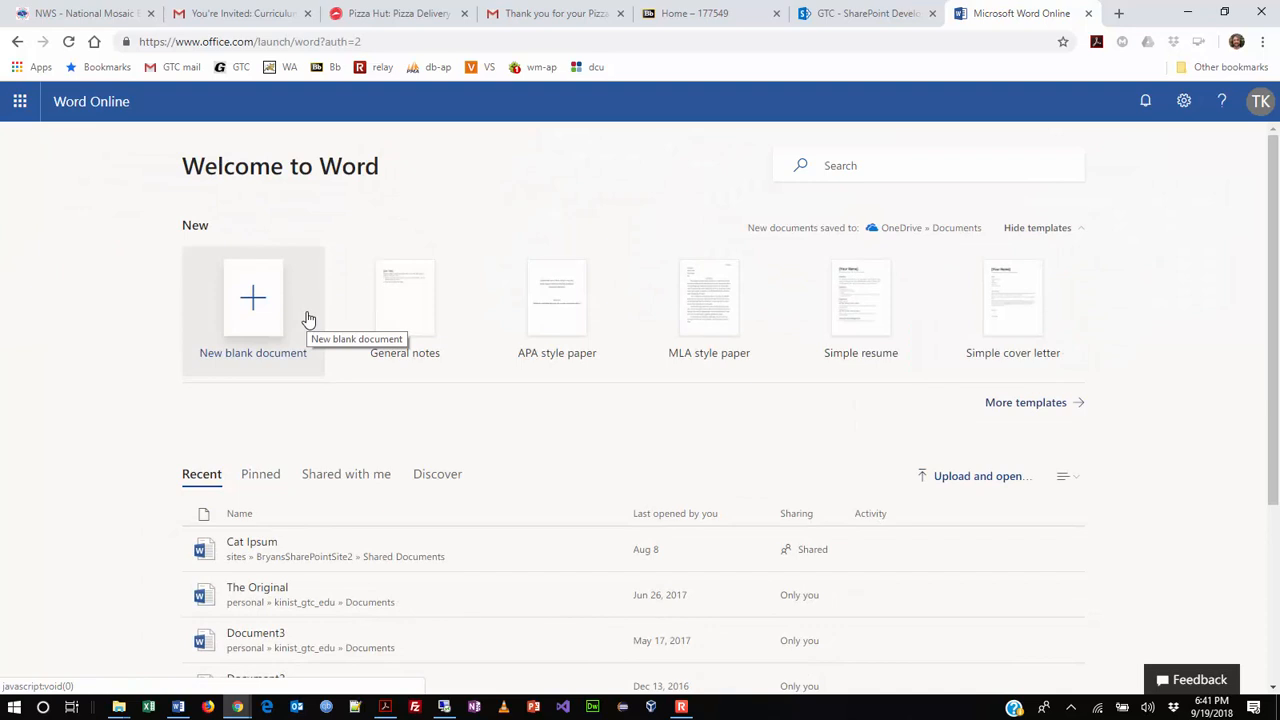
{"action": "left_click", "coordinate": [256, 328]}
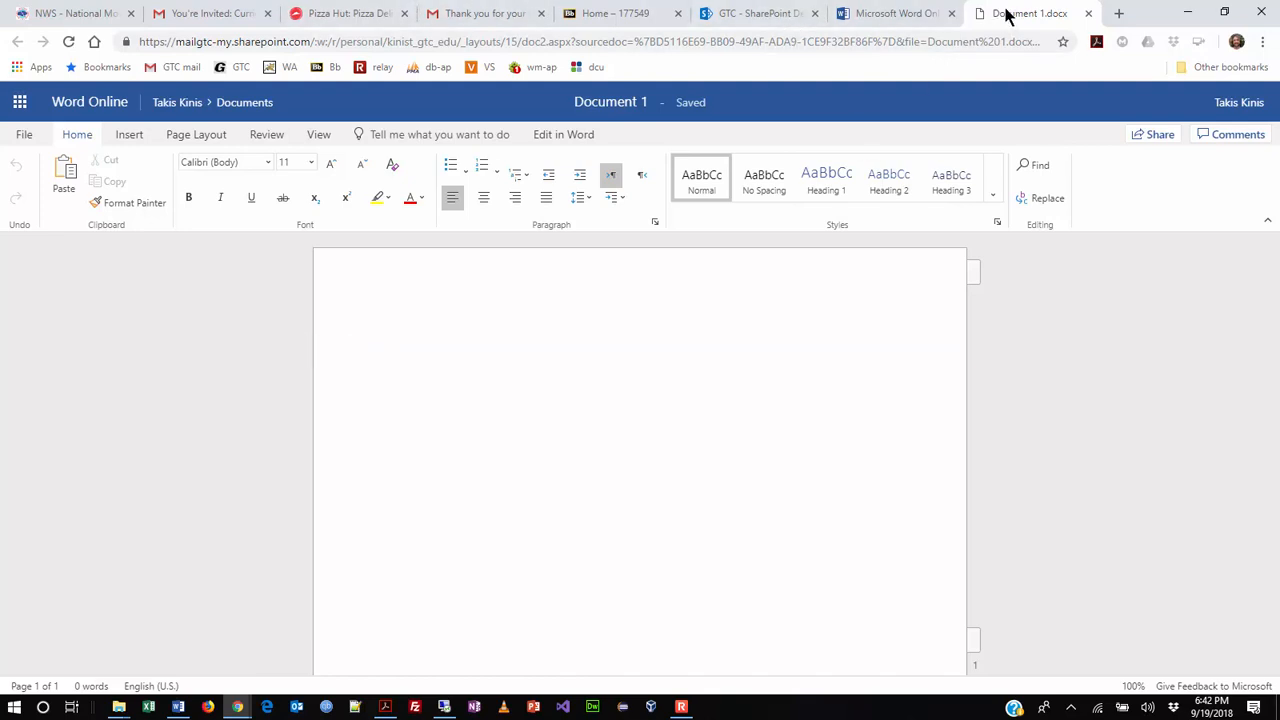
{"action": "left_click", "coordinate": [900, 20]}
{"action": "left_click", "coordinate": [18, 41]}
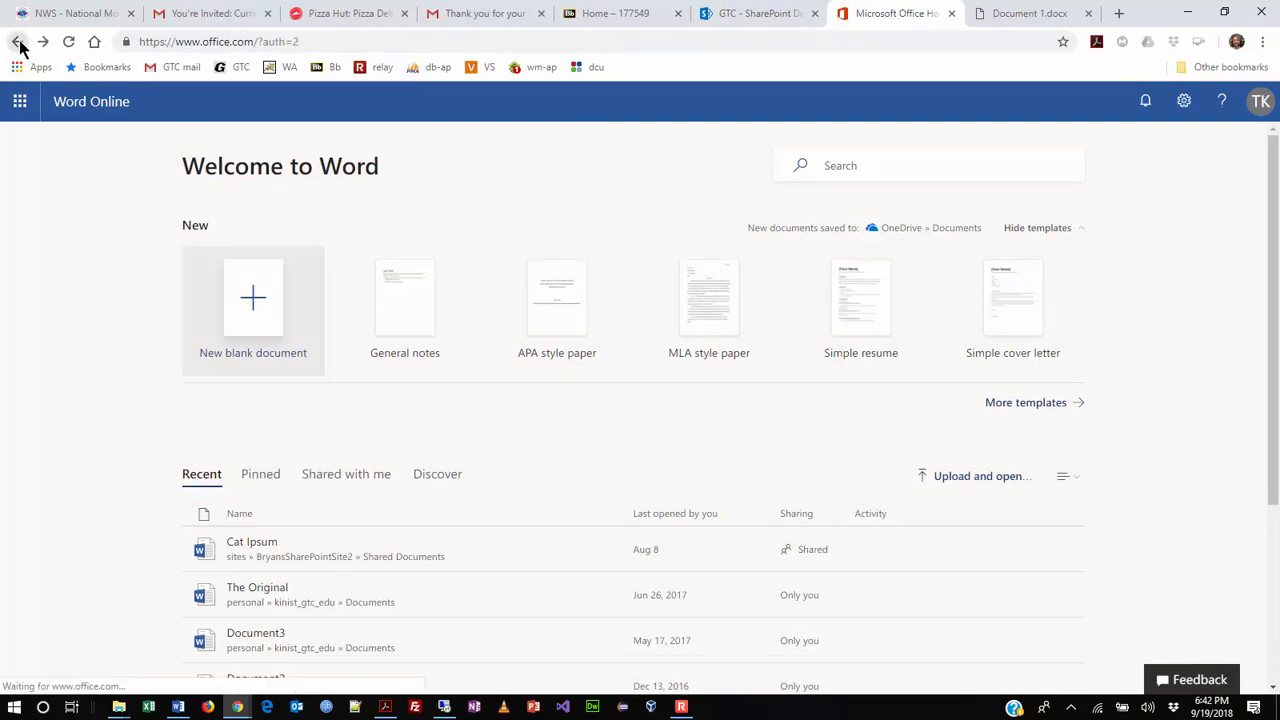
- Launch SharePoint Online from the Office 365 apps, then add a fresh browser tab
{"action": "left_click", "coordinate": [632, 290]}
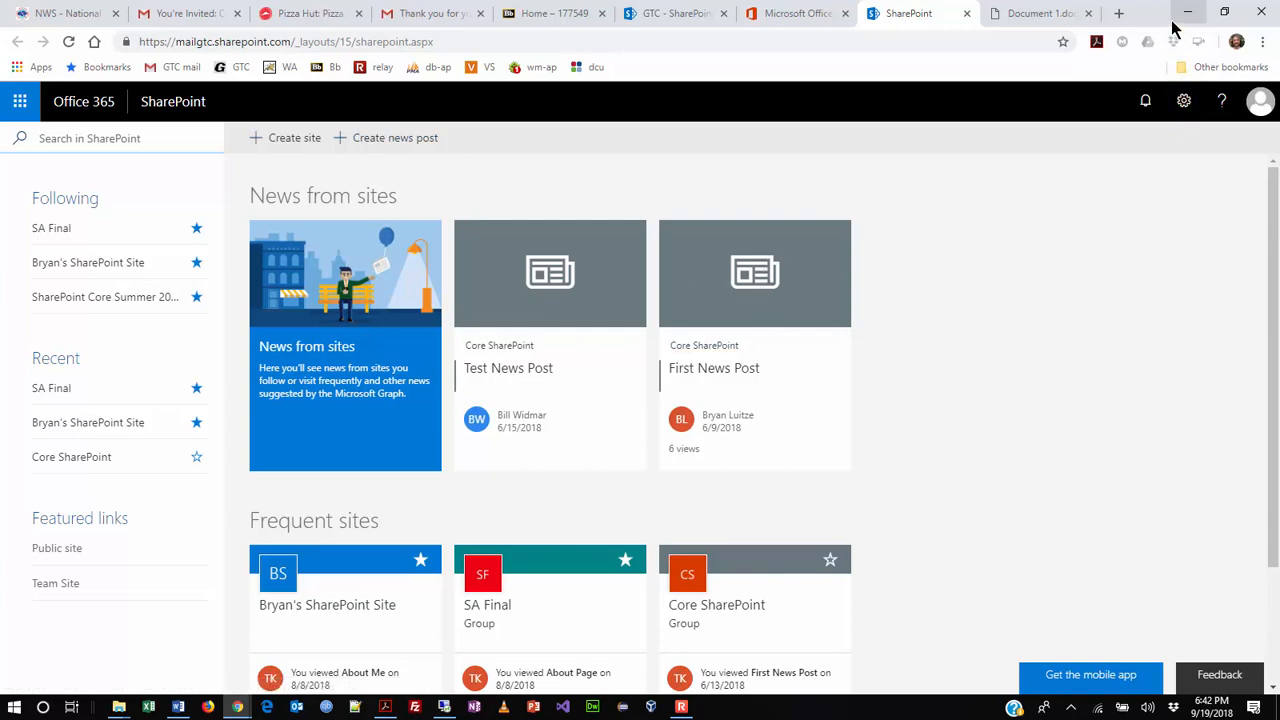
{"action": "left_click", "coordinate": [1119, 13]}
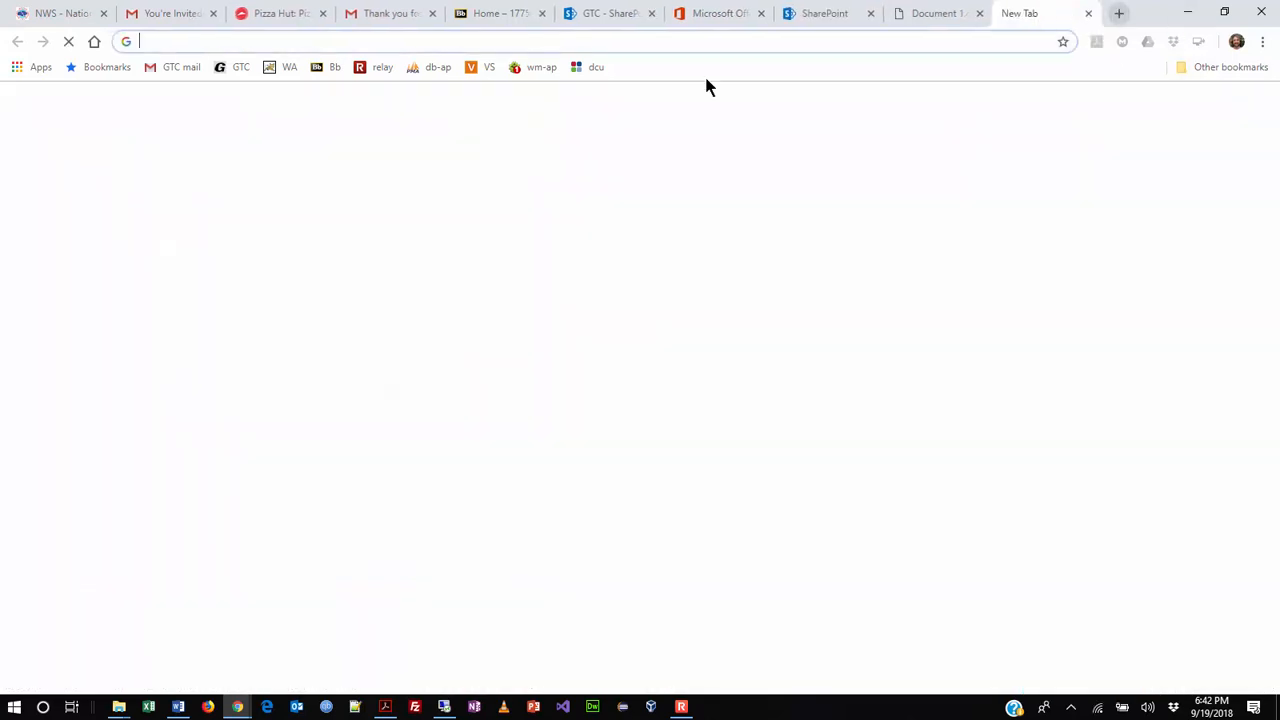
- Search the Gateway Technical College website for 'office 365' and scan the results
{"action": "left_click", "coordinate": [238, 68]}
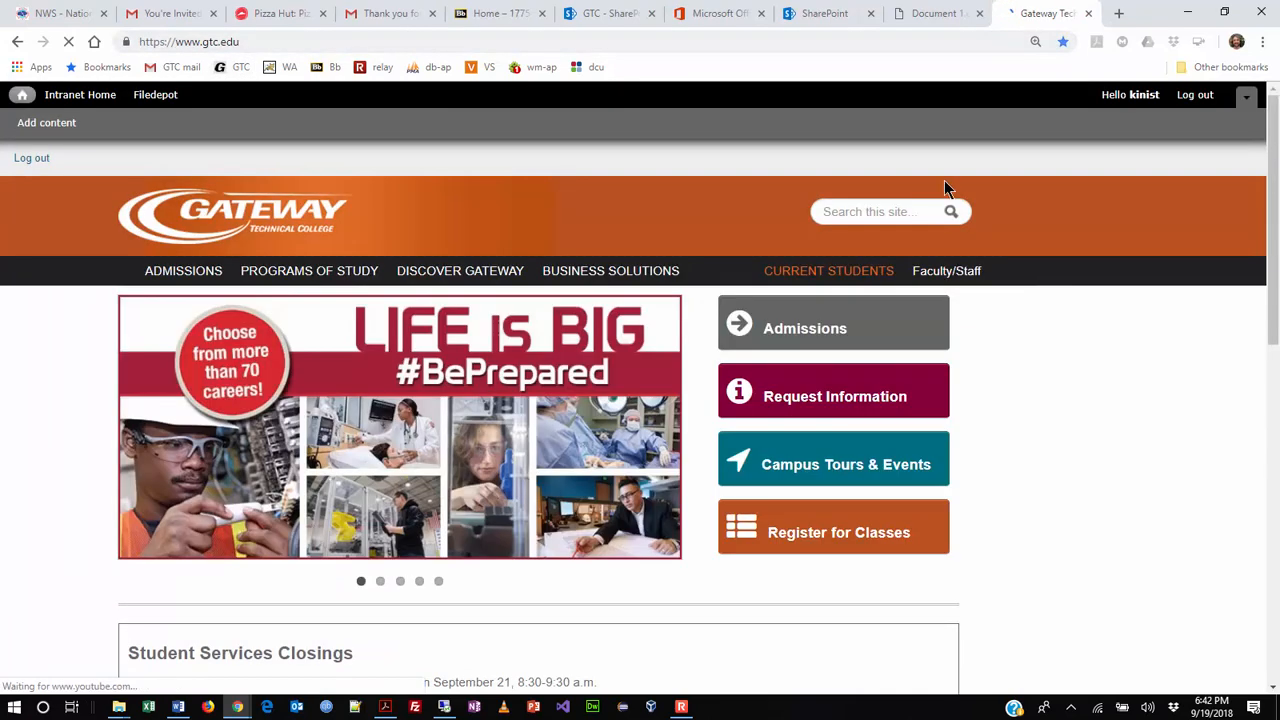
{"action": "left_click", "coordinate": [862, 212]}
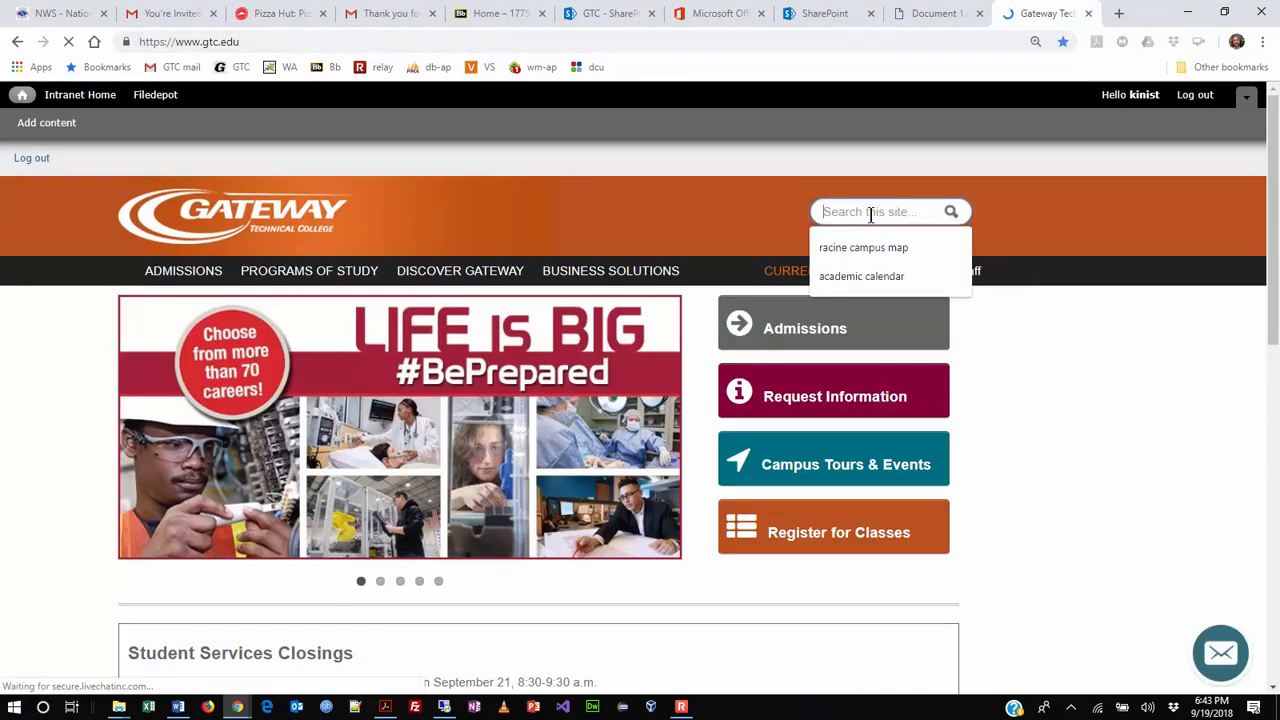
{"action": "type", "text": "office "}
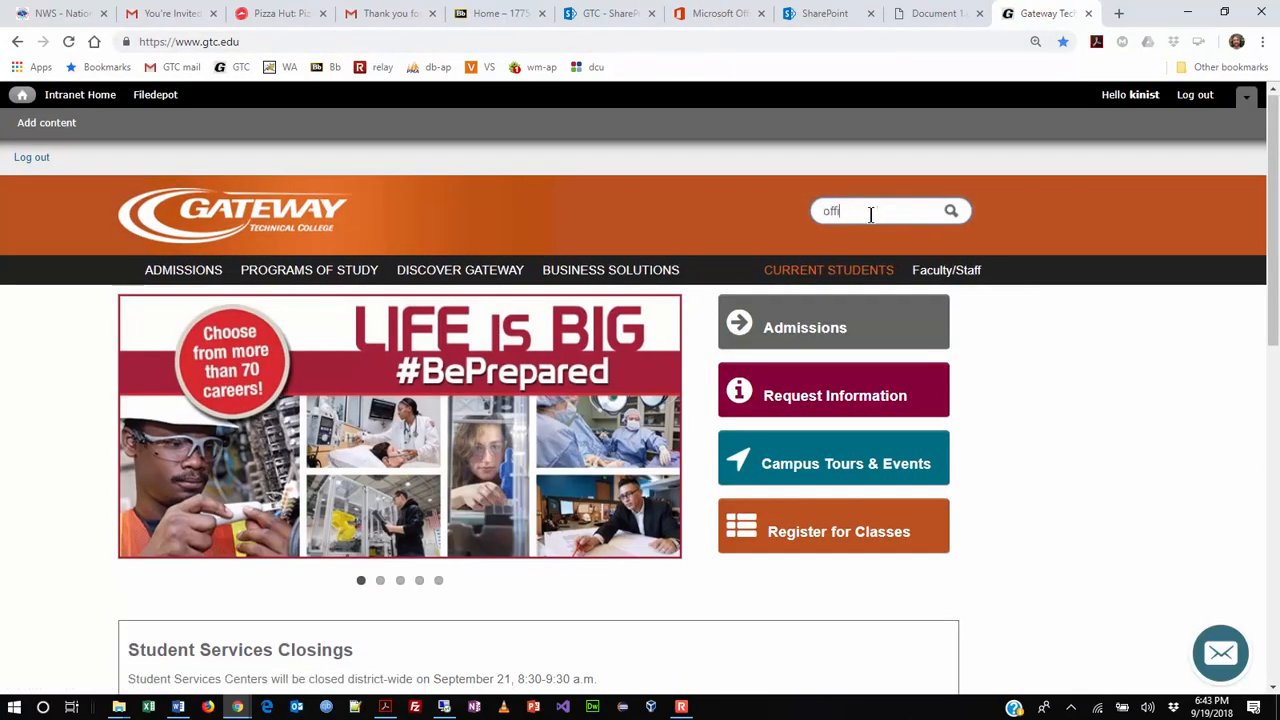
{"action": "type", "text": "365"}
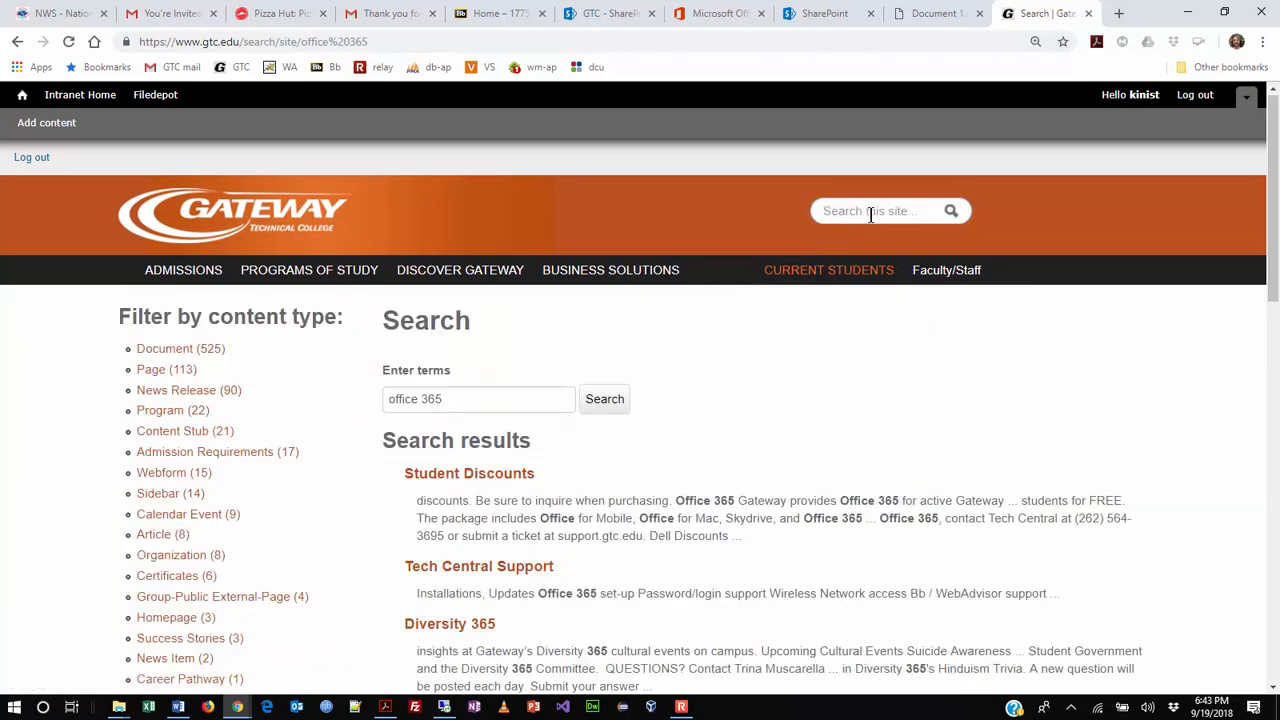
{"action": "scroll", "coordinate": [788, 388], "scroll_direction": "down", "scroll_amount": 2}
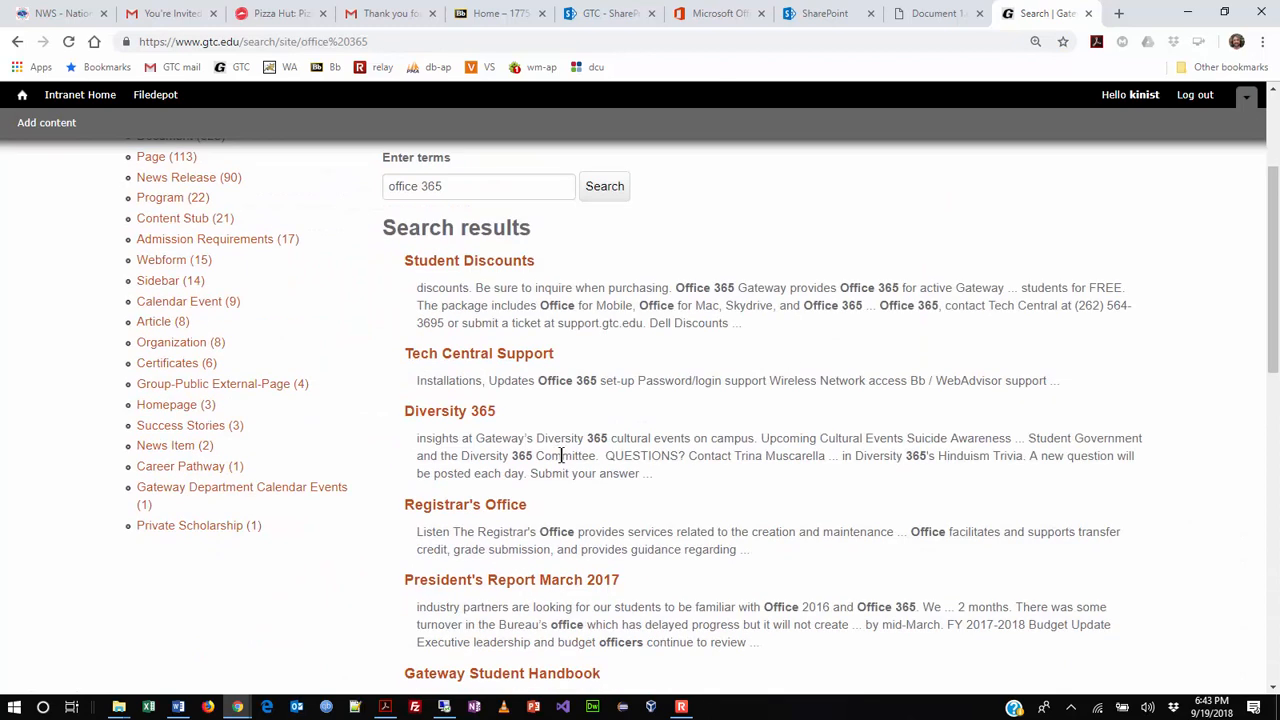
{"action": "scroll", "coordinate": [720, 520], "scroll_direction": "down", "scroll_amount": 1}
{"action": "scroll", "coordinate": [752, 502], "scroll_direction": "up", "scroll_amount": 3}
- Open Student Discounts and highlight the line offering Office 365 free to active students
{"action": "left_click", "coordinate": [508, 478]}
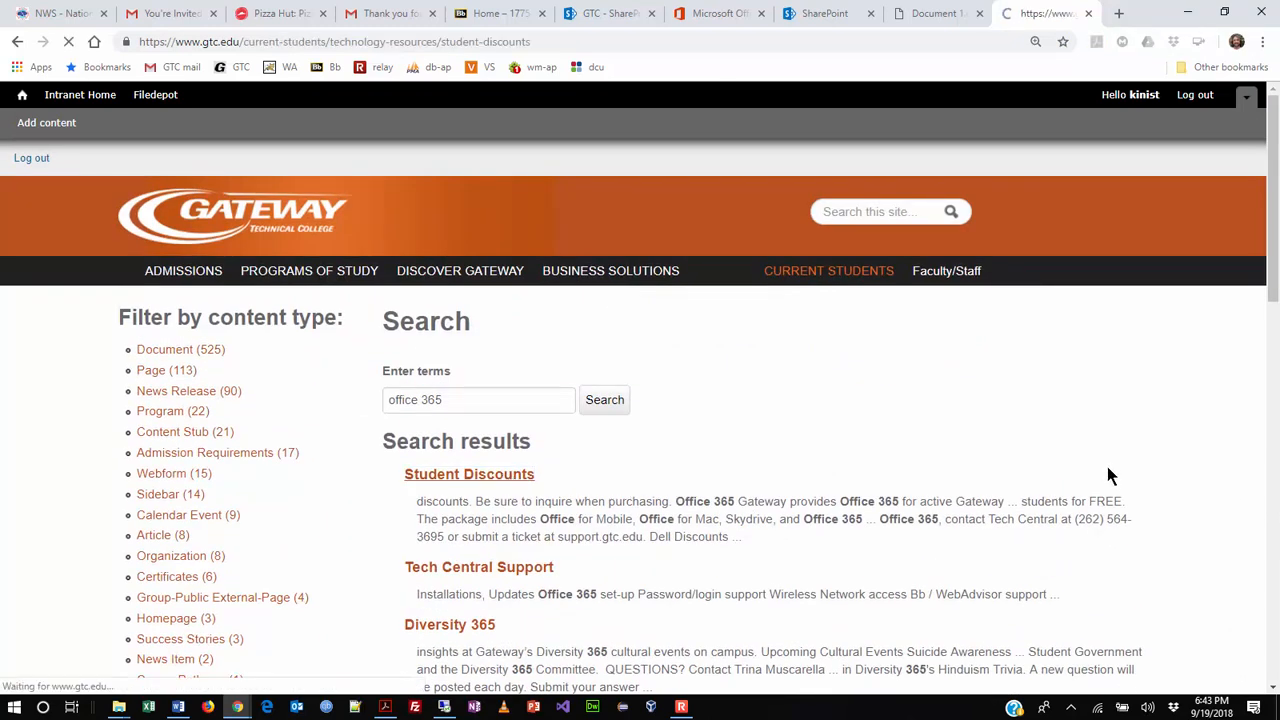
{"action": "scroll", "coordinate": [1122, 481], "scroll_direction": "down", "scroll_amount": 2}
{"action": "scroll", "coordinate": [1122, 481], "scroll_direction": "down", "scroll_amount": 1}
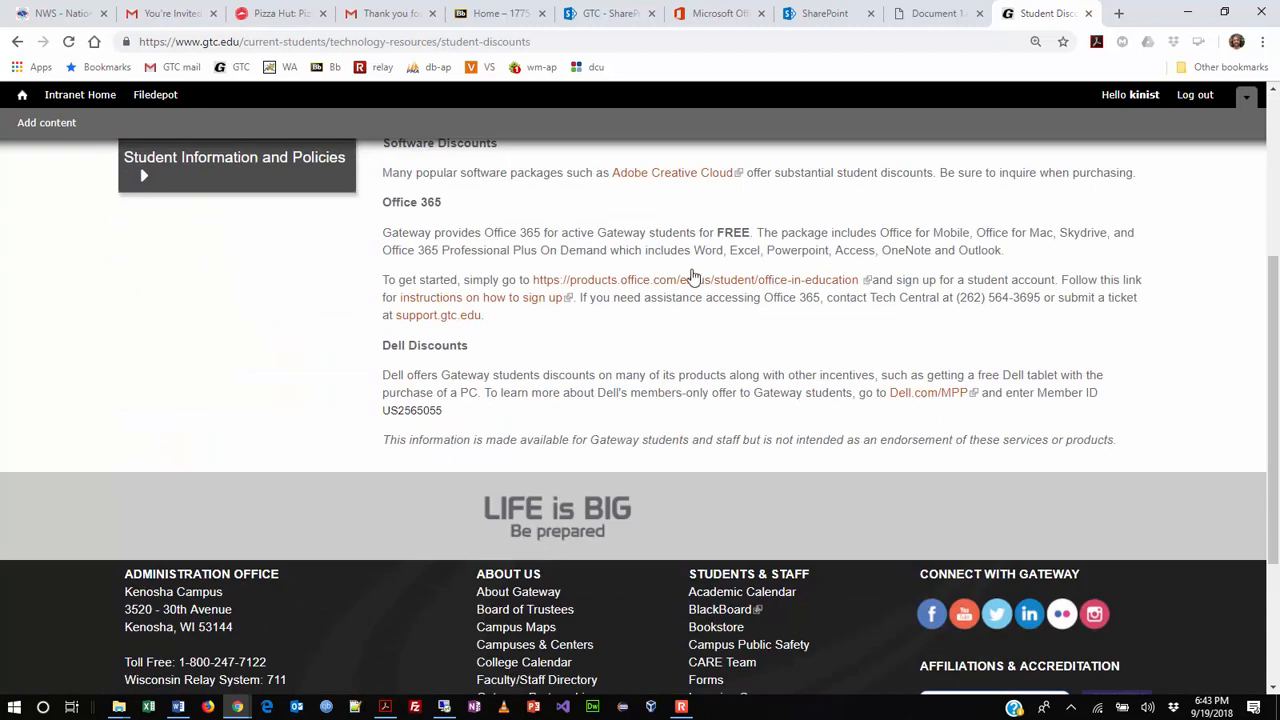
{"action": "left_click_drag", "start_coordinate": [380, 232], "coordinate": [760, 238]}
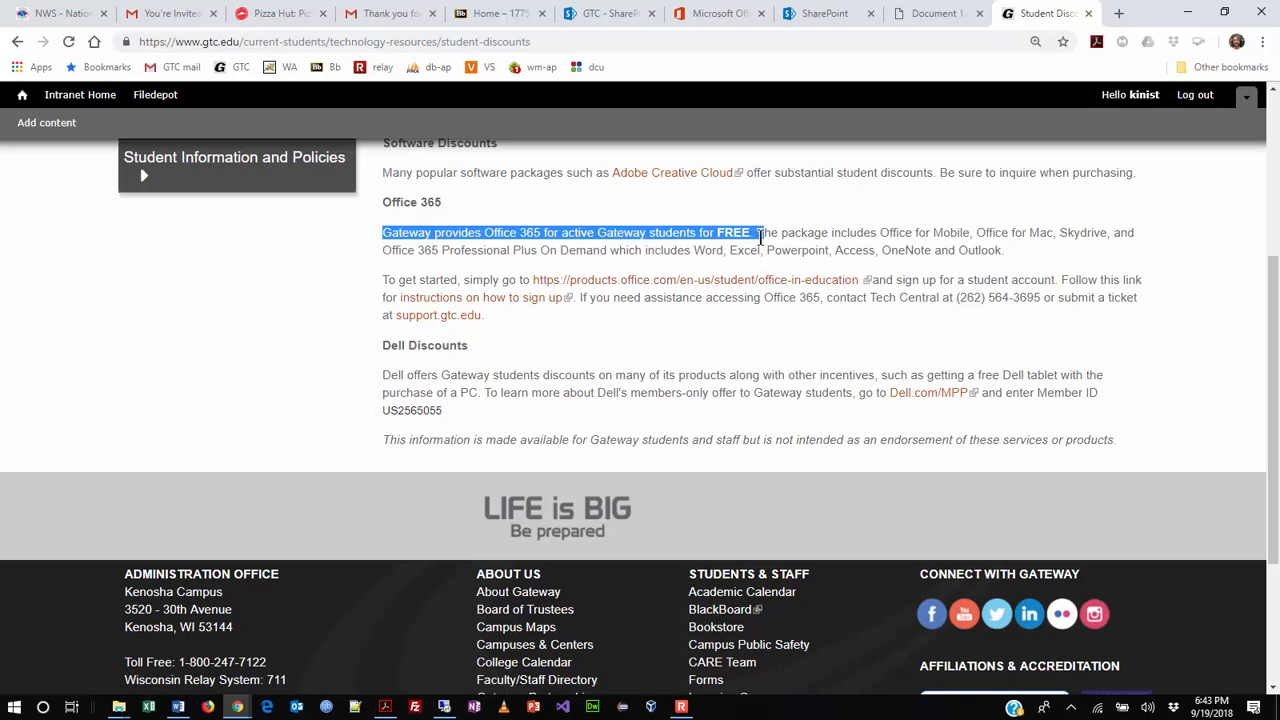
{"action": "left_click", "coordinate": [651, 300]}
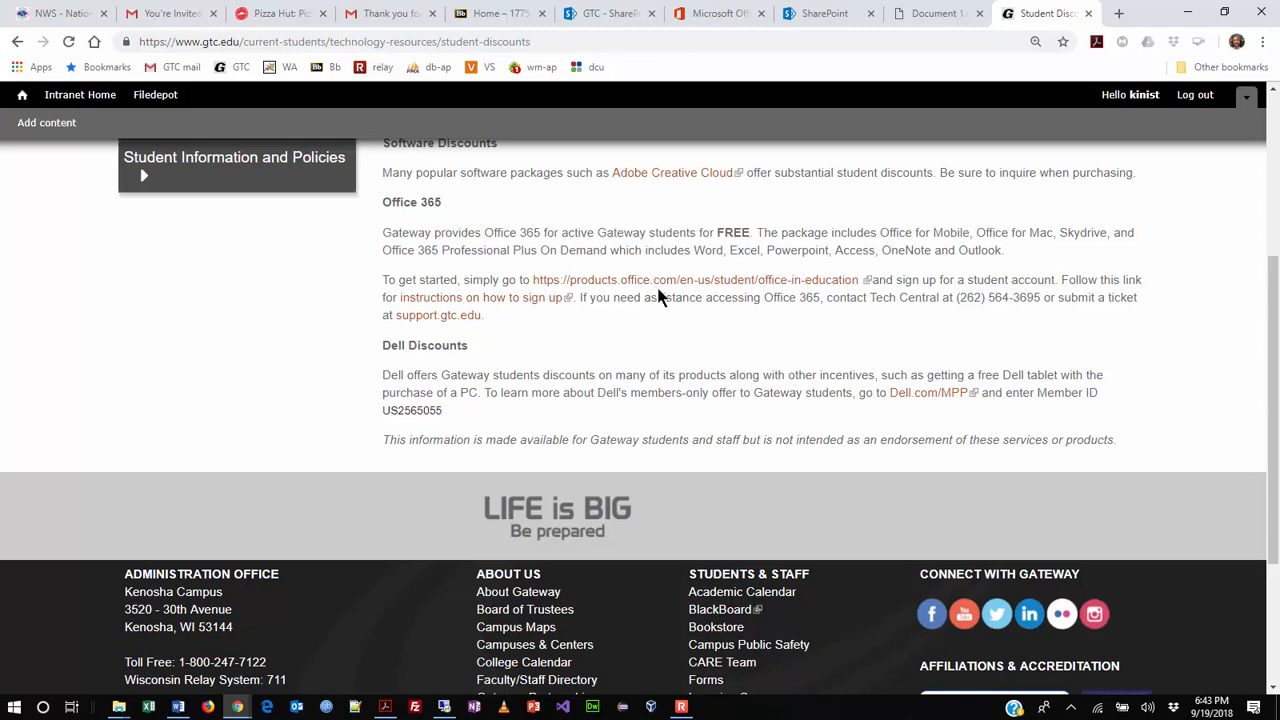